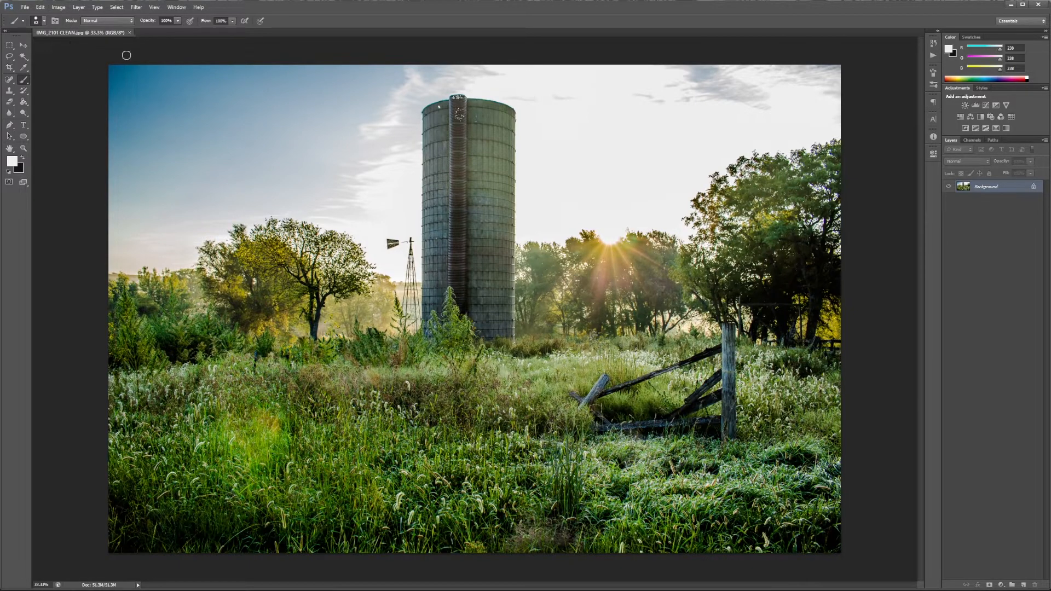
Set the photo's resolution to 330 pixels/inch in the Image Size settings, with resampling enabled.
click(59, 7)
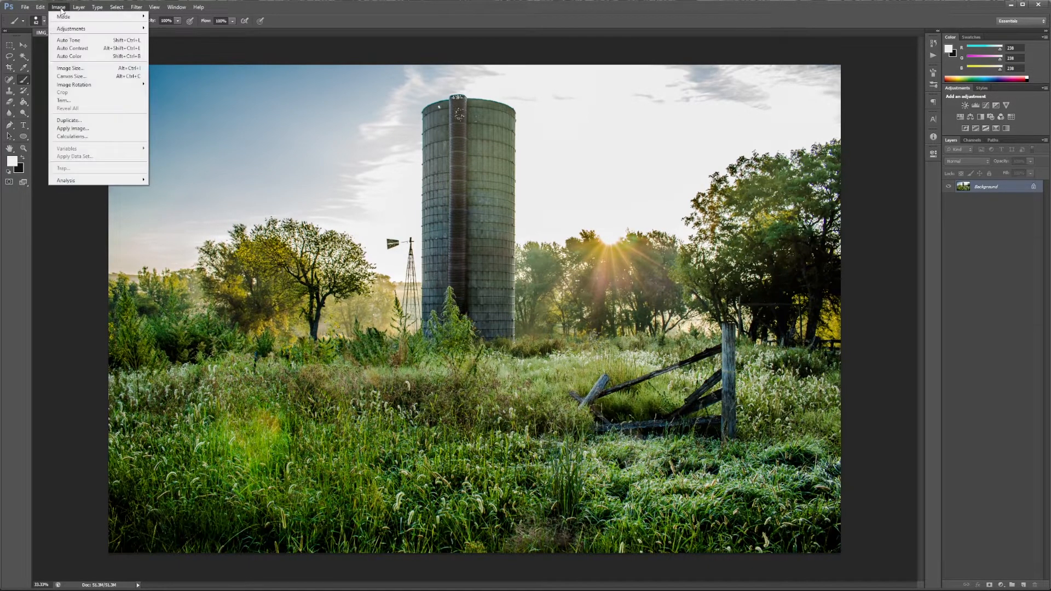
click(80, 69)
double_click(504, 244)
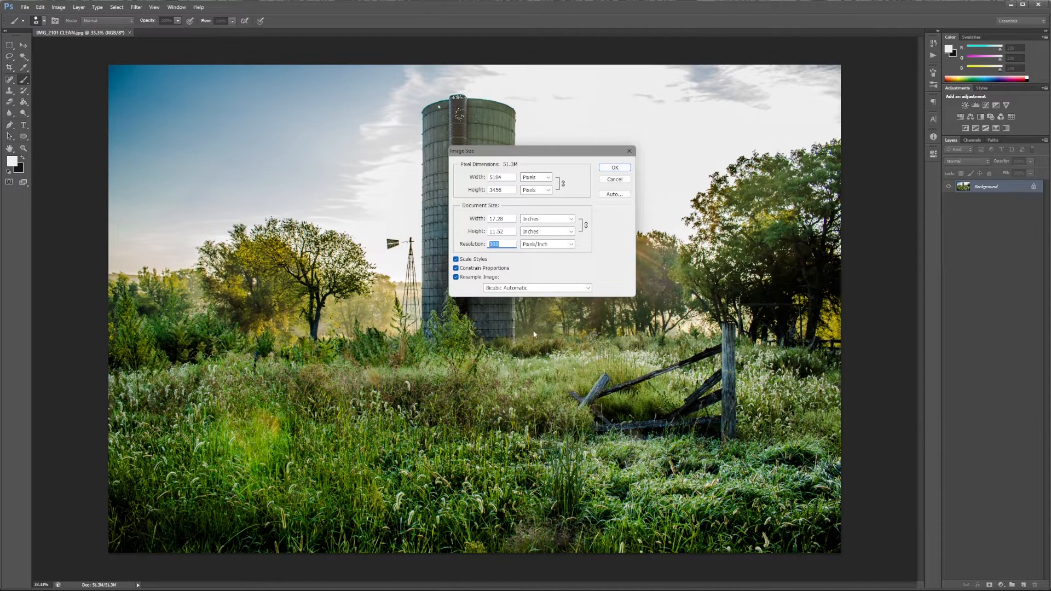
click(499, 244)
drag(499, 245, 479, 246)
text(3301)
key(BackSpace)
Check the document width and height, keeping them at 17.28 by 11.52 inches, and apply the new image size.
double_click(507, 219)
click(505, 232)
drag(503, 218, 486, 231)
click(508, 219)
key(Tab)
double_click(499, 234)
click(503, 232)
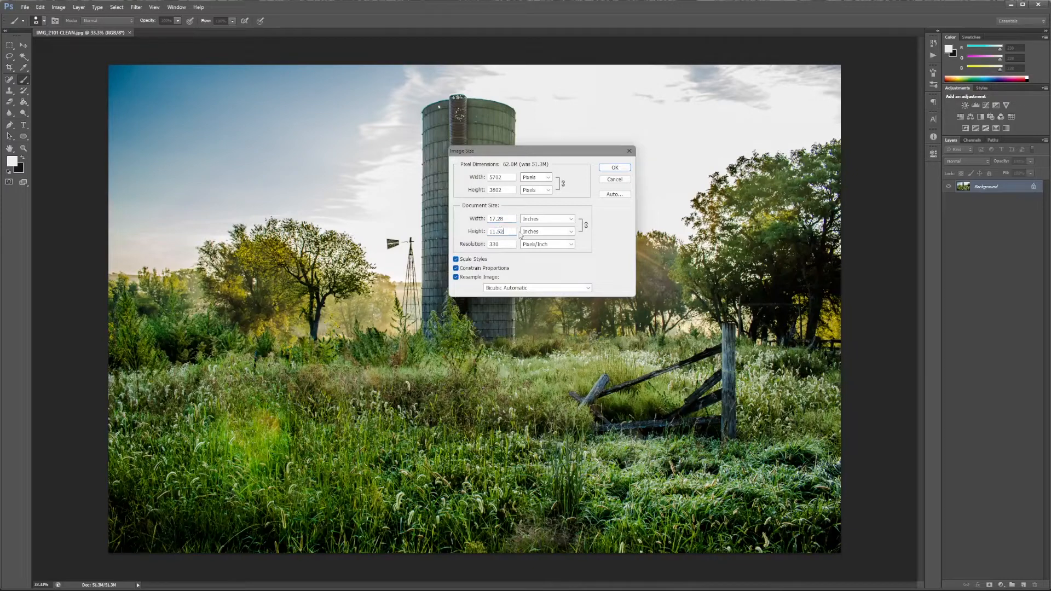
click(615, 168)
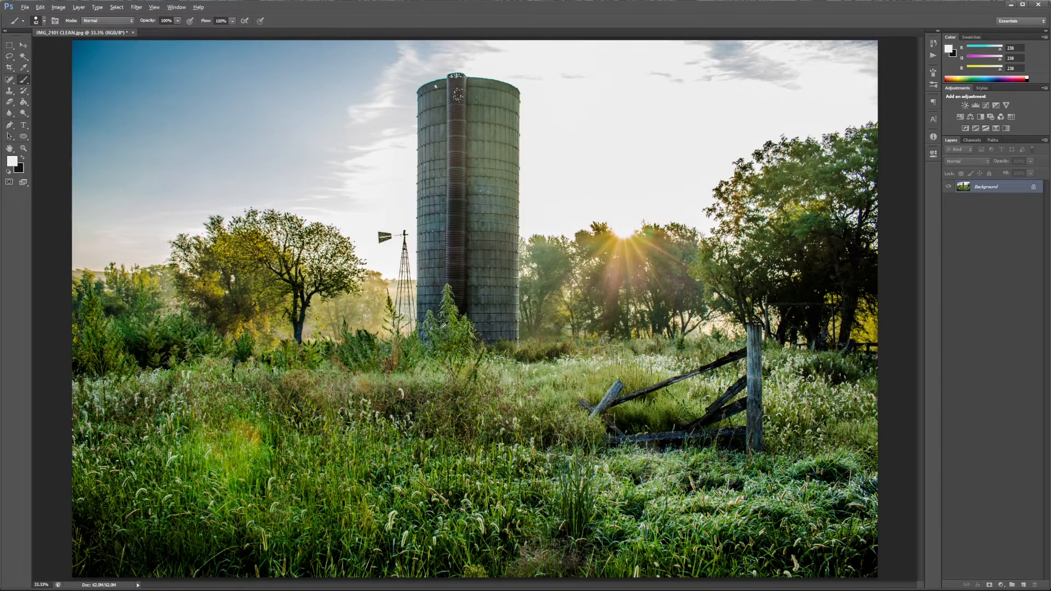
Zoom the resized photo in and out until the whole picture fits in view.
key(ctrl+minus)
scroll(446, 332, up, 2)
scroll(445, 338, down, 2)
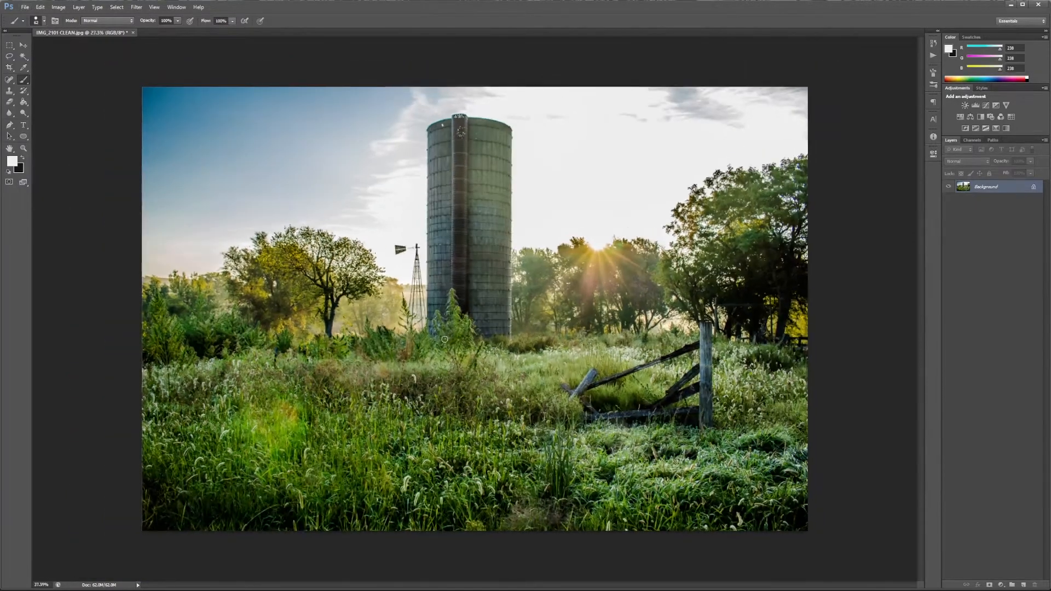
scroll(479, 338, up, 2)
scroll(512, 337, down, 1)
scroll(507, 339, up, 1)
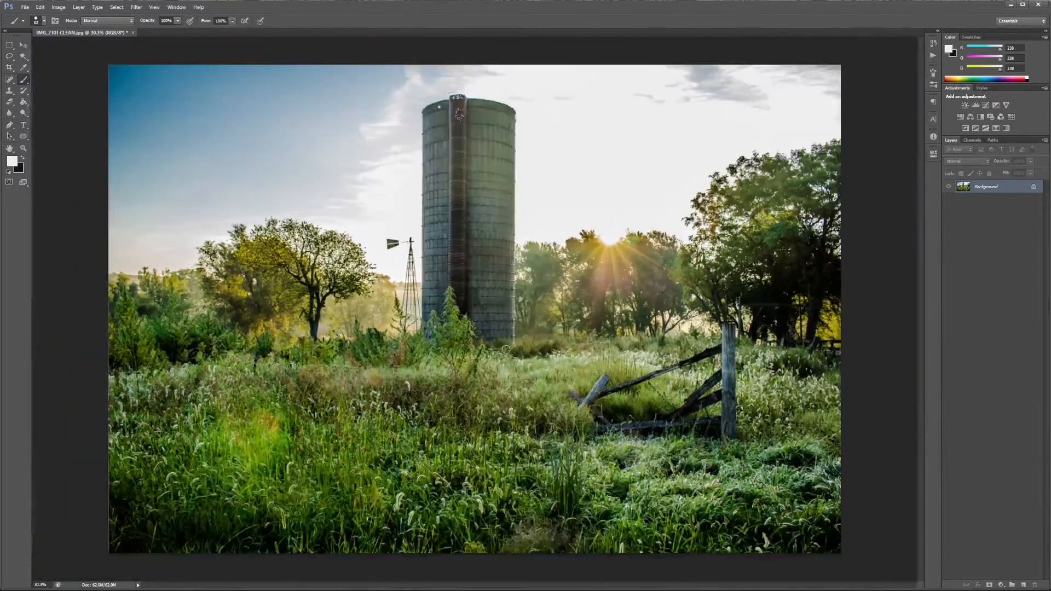
scroll(506, 349, up, 1)
scroll(507, 345, down, 1)
Try converting the photo to Grayscale mode, discarding its color information, and undo the conversion.
click(58, 12)
mouse_move(72, 17)
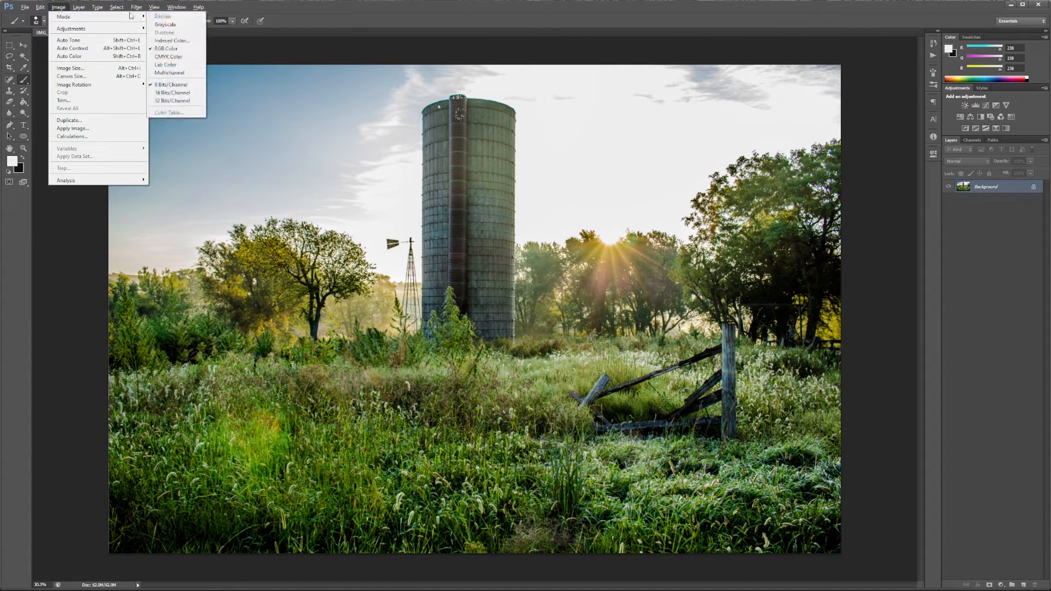
click(169, 25)
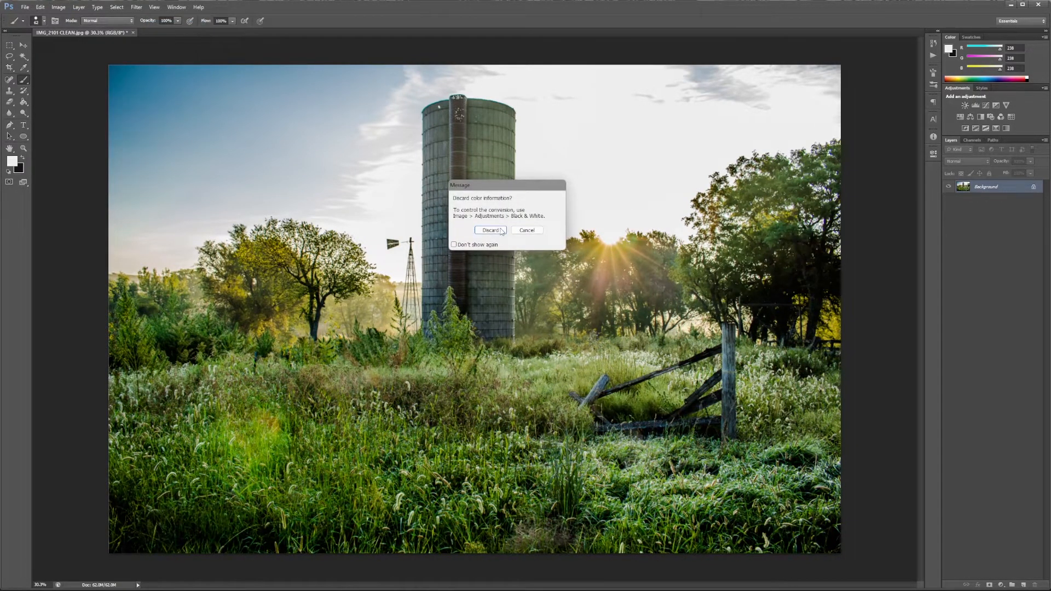
click(495, 230)
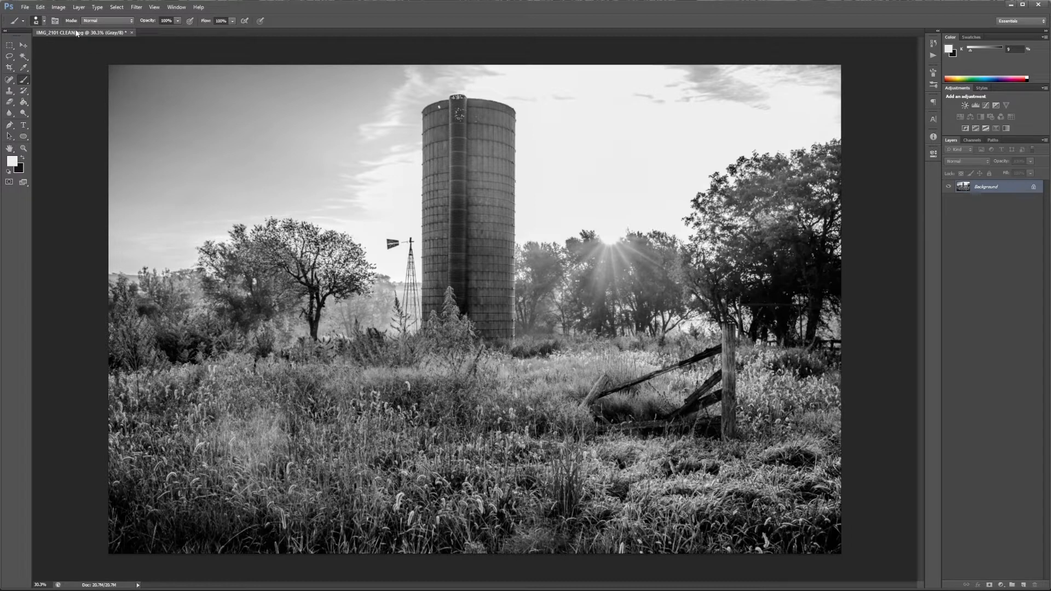
key(ctrl+z)
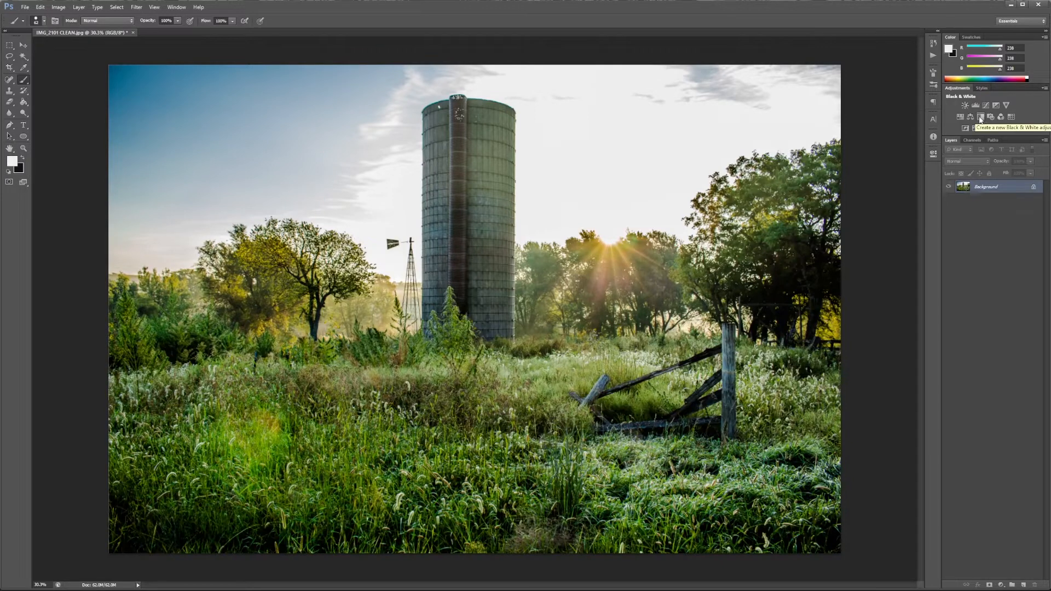
Add a Black & White adjustment layer above the Background layer and show its settings.
click(980, 118)
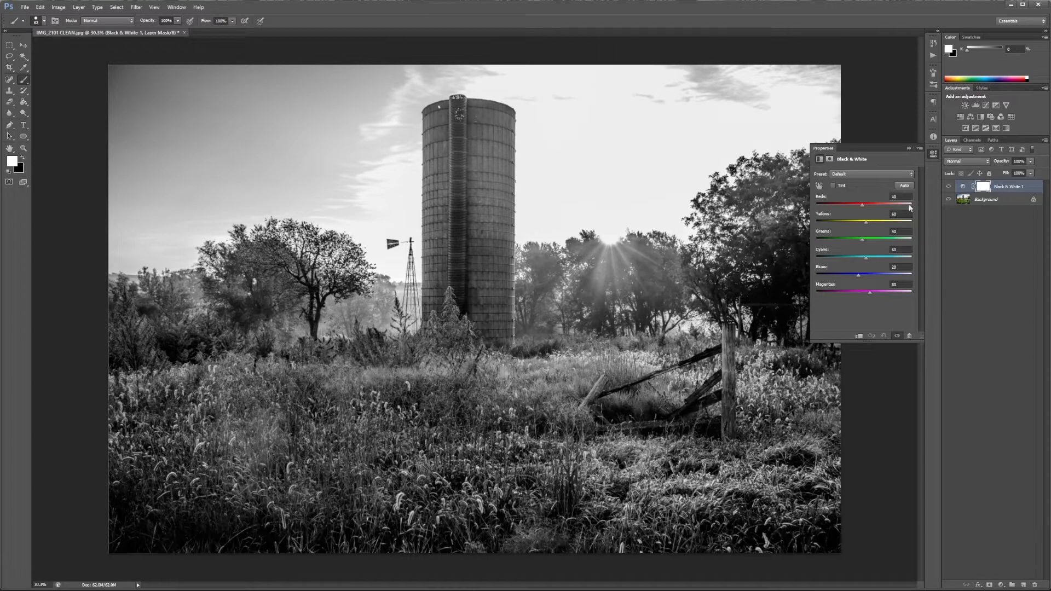
click(977, 200)
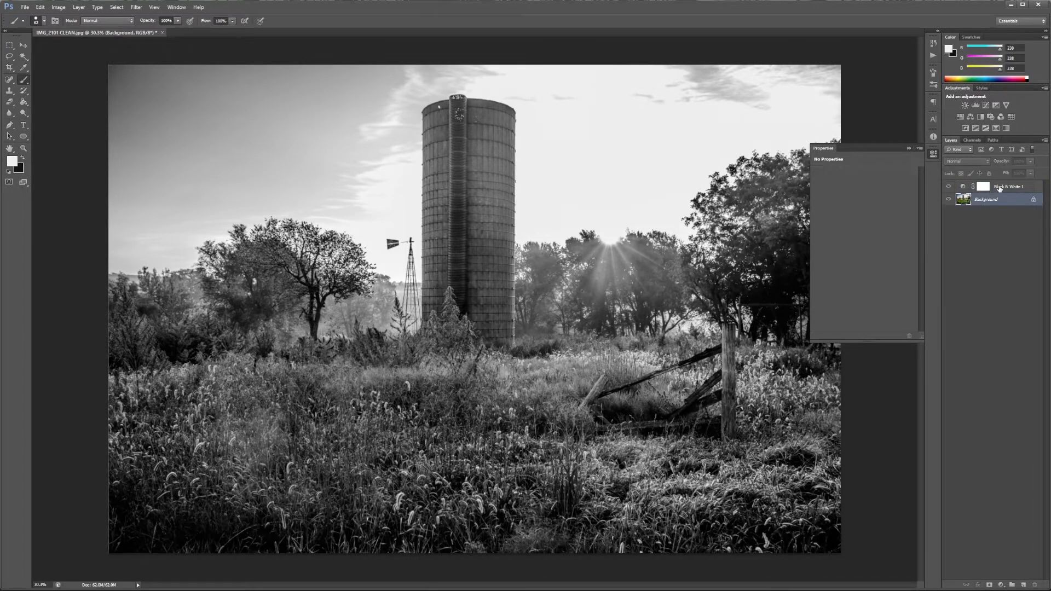
click(999, 187)
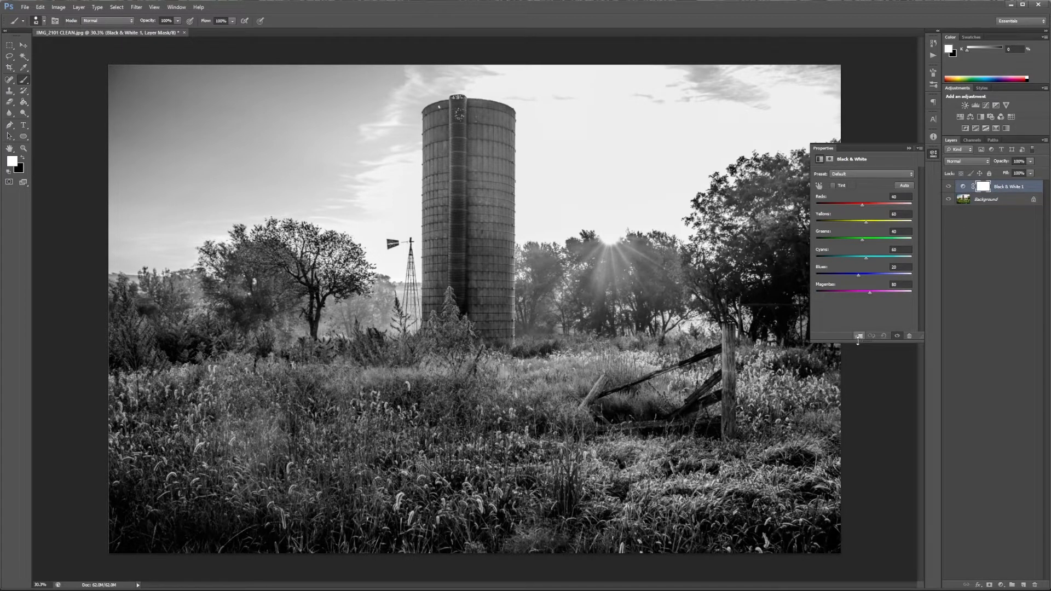
click(858, 336)
click(860, 337)
click(9, 91)
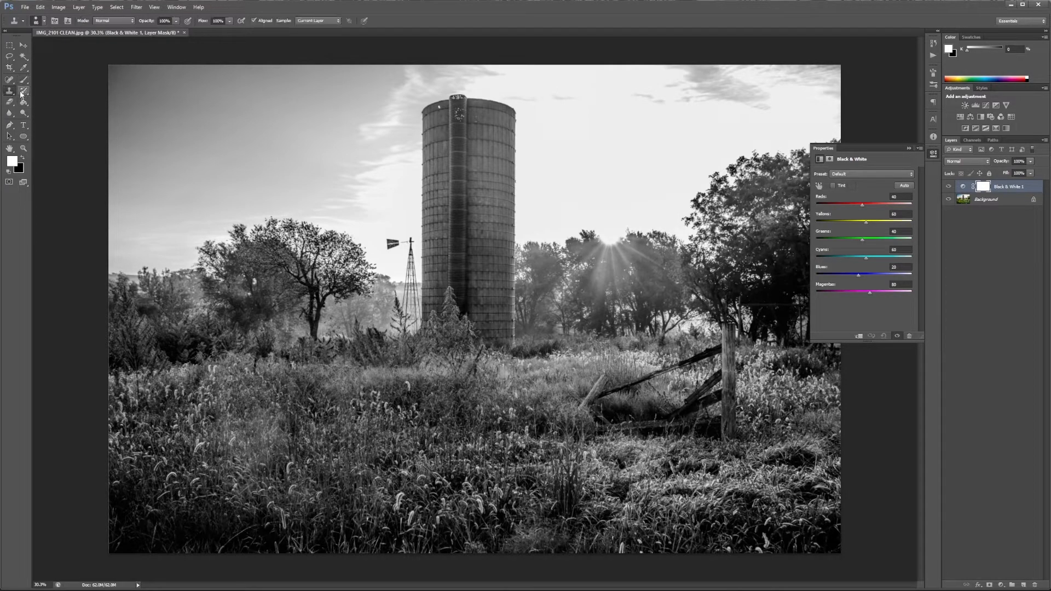
click(9, 80)
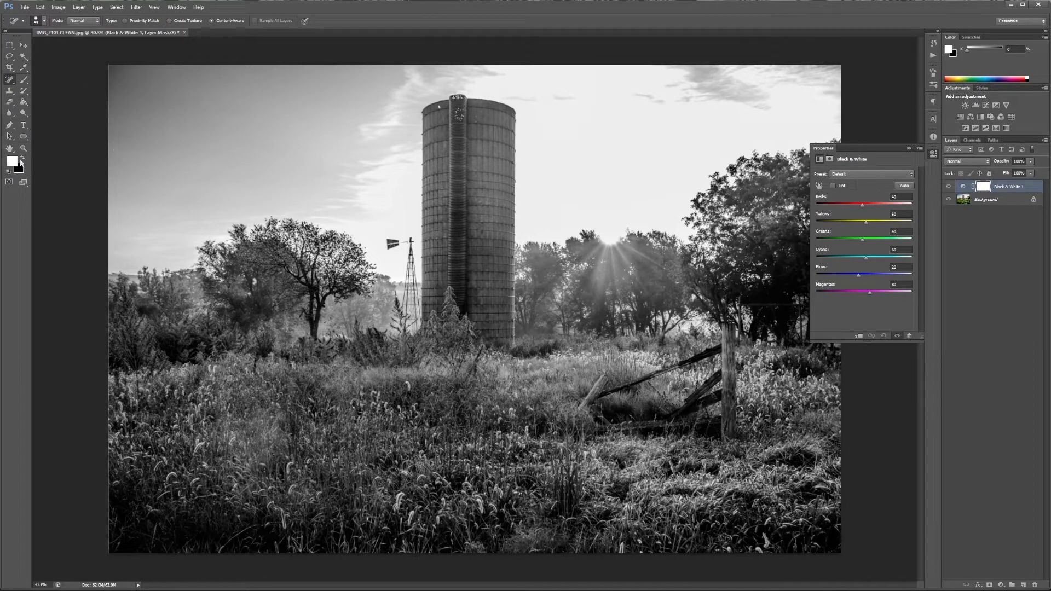
click(9, 148)
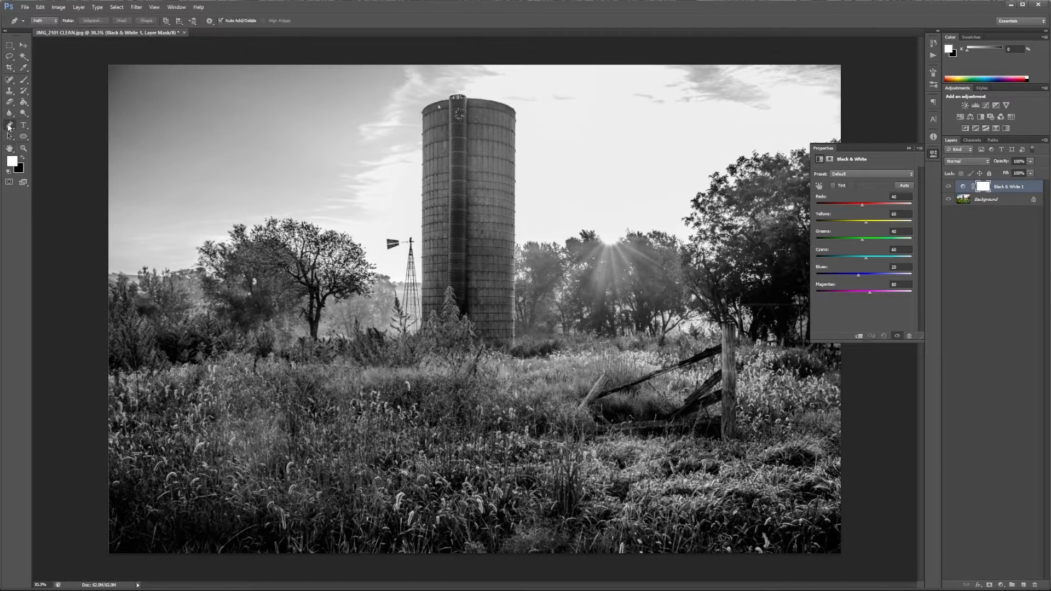
click(23, 45)
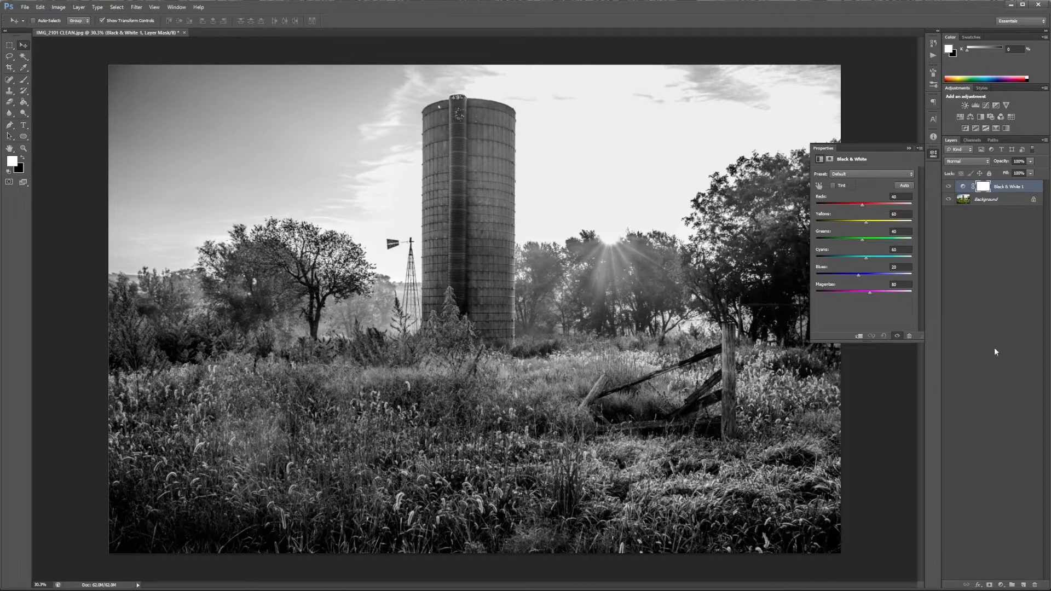
click(998, 313)
click(1001, 199)
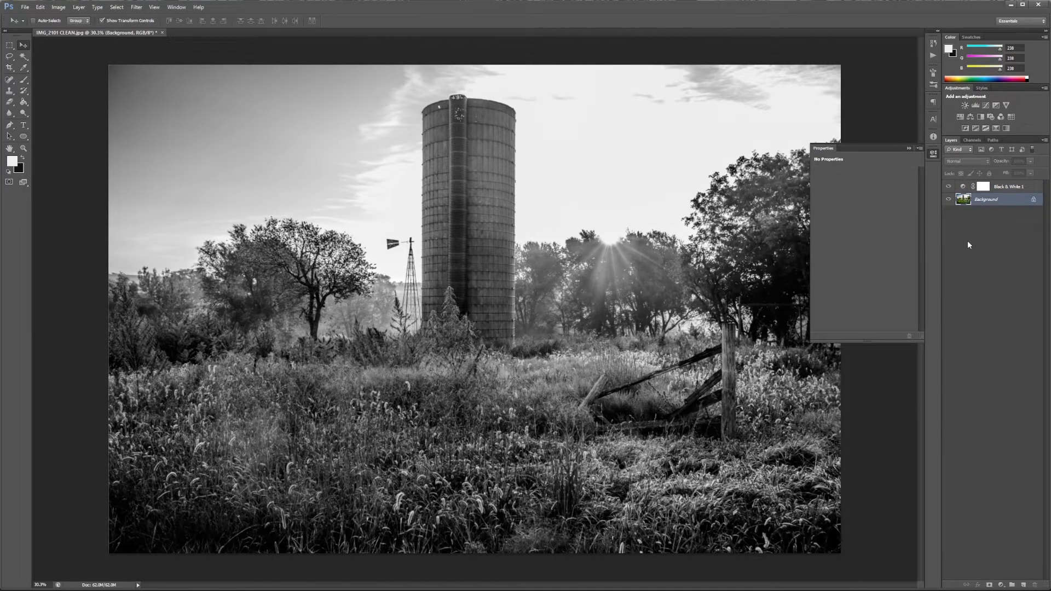
In the Black & White adjustment, set Reds to about 11, Yellows to about 93, Cyans to about 115 and Blues to about 86.
click(1000, 188)
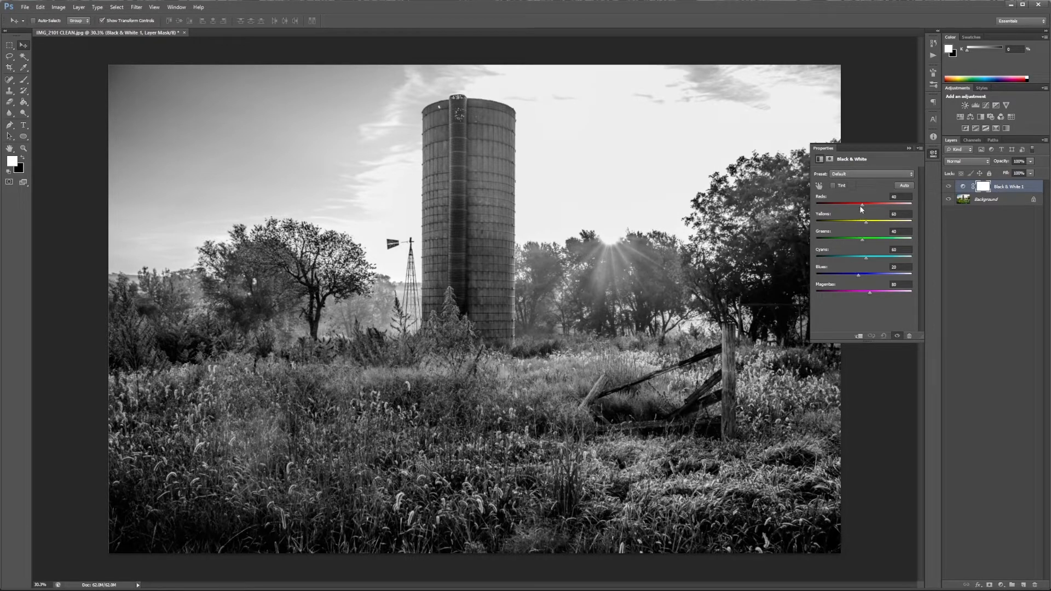
mouse_move(864, 206)
mouse_down()
mouse_move(844, 204)
mouse_move(876, 203)
mouse_move(816, 217)
mouse_move(868, 220)
mouse_move(853, 213)
mouse_up()
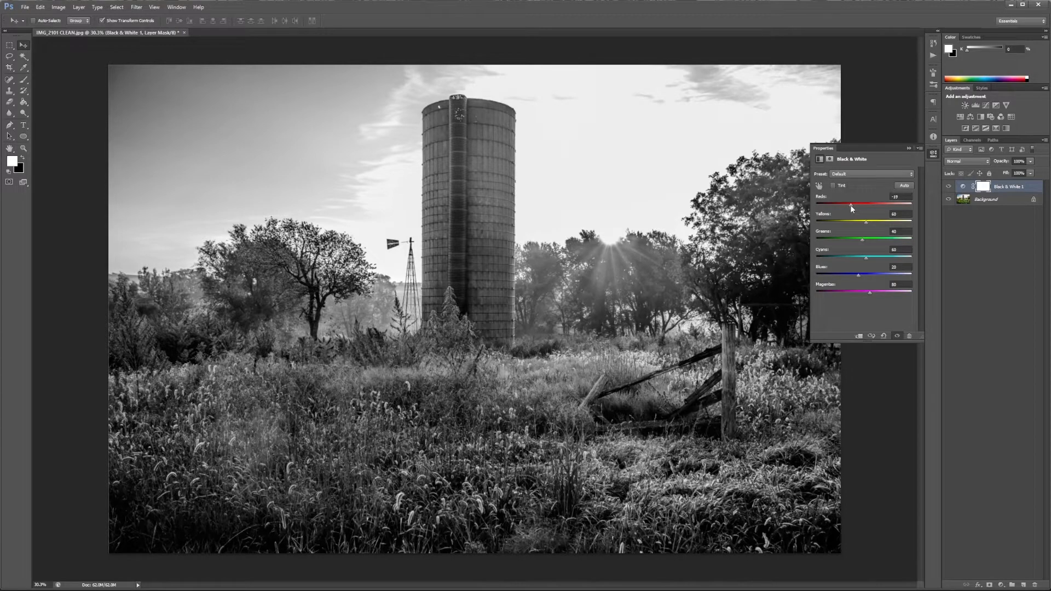
mouse_move(847, 205)
mouse_down()
mouse_move(876, 204)
mouse_move(863, 207)
mouse_up()
mouse_move(867, 222)
mouse_down()
mouse_move(881, 223)
mouse_move(871, 225)
mouse_up()
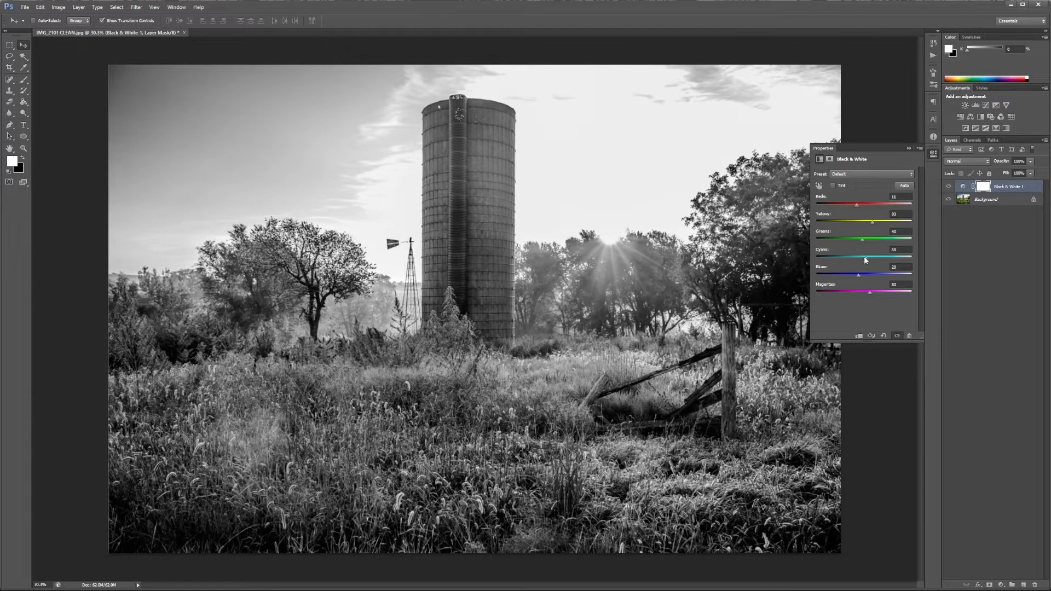
mouse_move(866, 260)
mouse_down()
mouse_move(846, 257)
mouse_move(877, 262)
mouse_up()
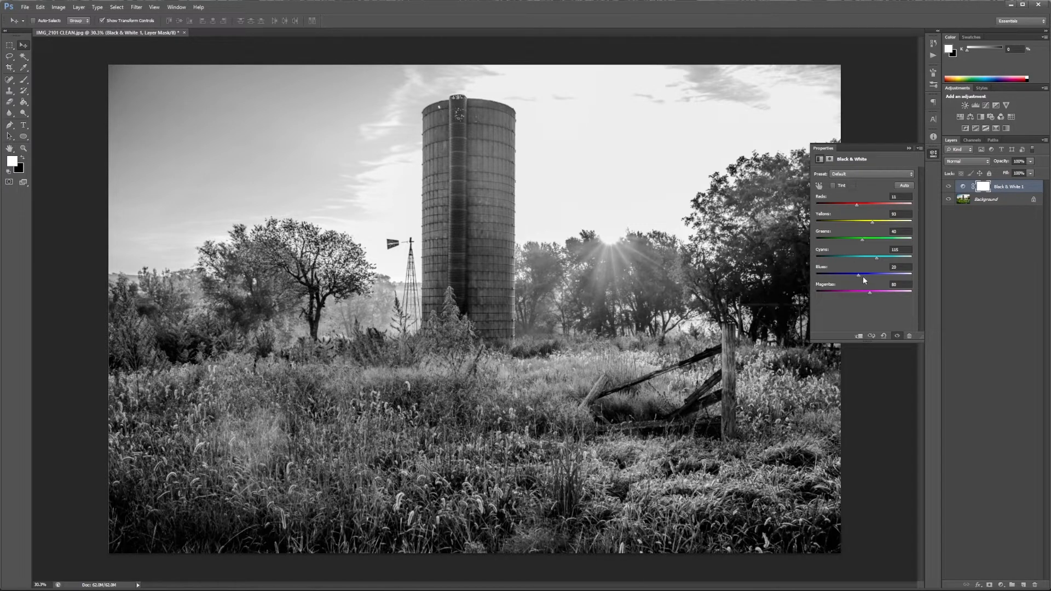
mouse_move(858, 274)
mouse_down()
mouse_move(881, 274)
mouse_move(829, 271)
mouse_move(900, 283)
mouse_move(843, 278)
mouse_move(883, 277)
mouse_move(846, 278)
mouse_move(872, 278)
mouse_up()
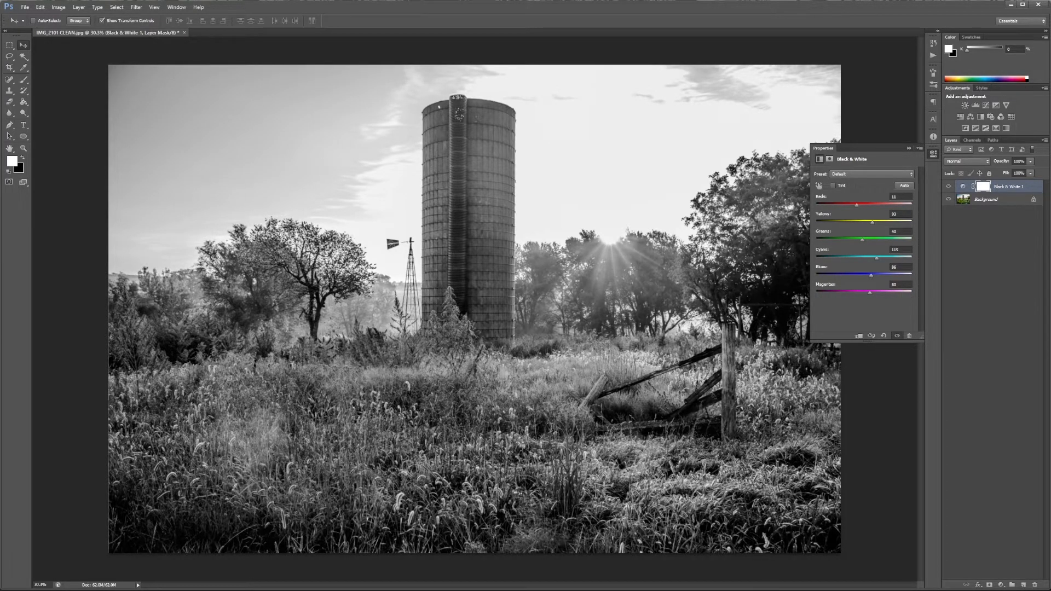
Fine-tune the Magentas level of the Black & White adjustment and collapse its settings.
click(901, 250)
click(902, 232)
click(903, 215)
key(shift+Tab)
click(906, 285)
drag(872, 297, 821, 296)
drag(867, 293, 869, 293)
click(908, 149)
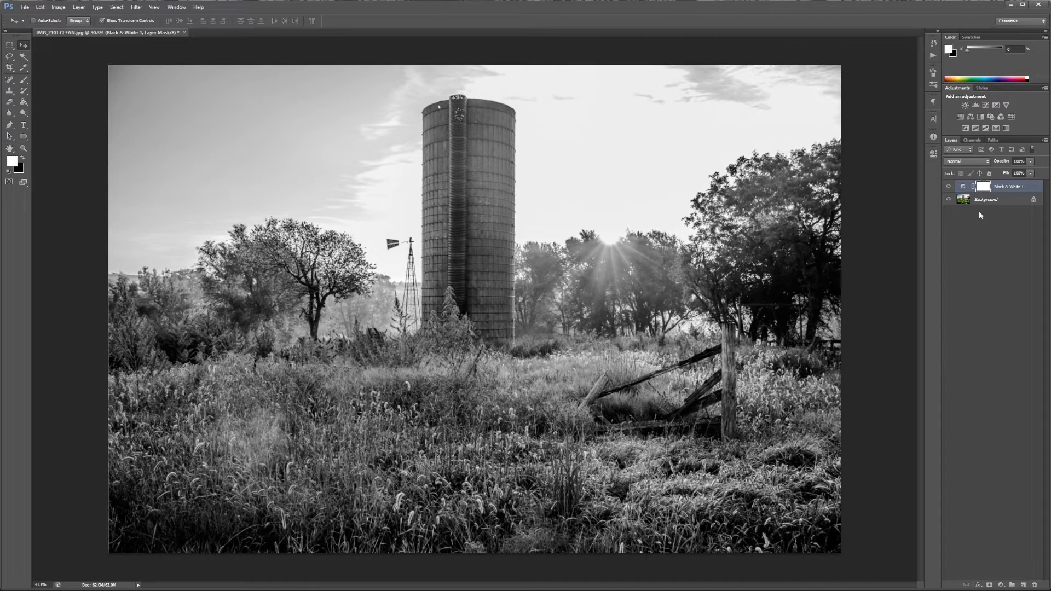
Merge the Black & White adjustment layer with the Background layer.
click(1011, 191)
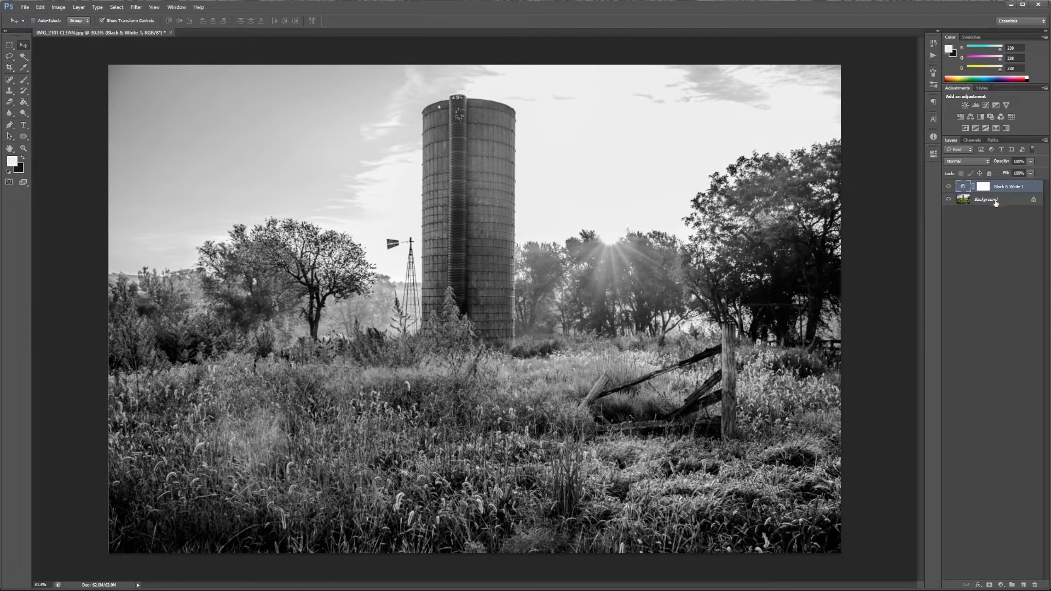
shift+click(998, 200)
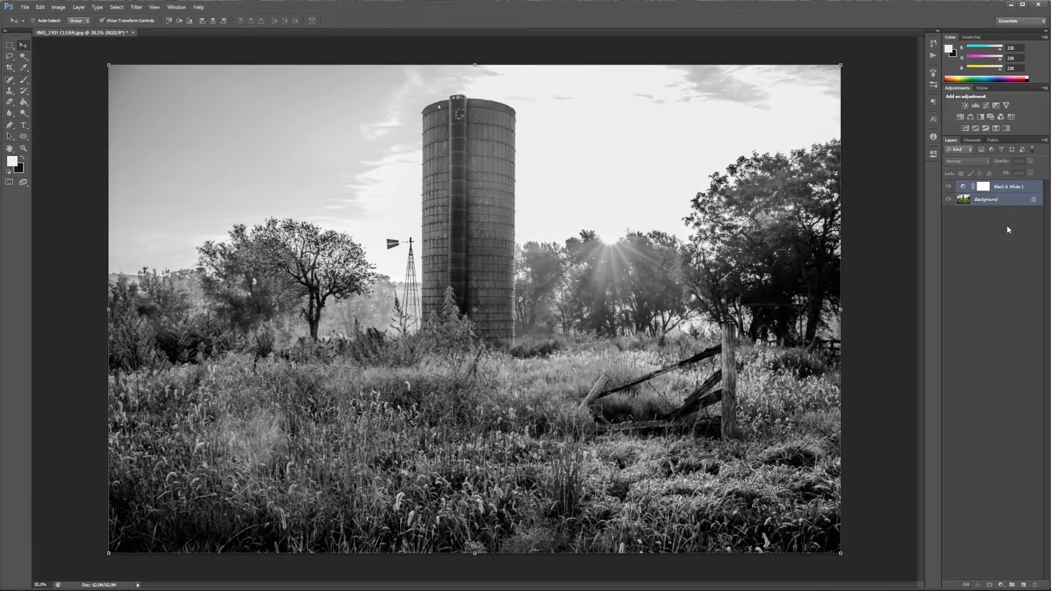
right_click(987, 203)
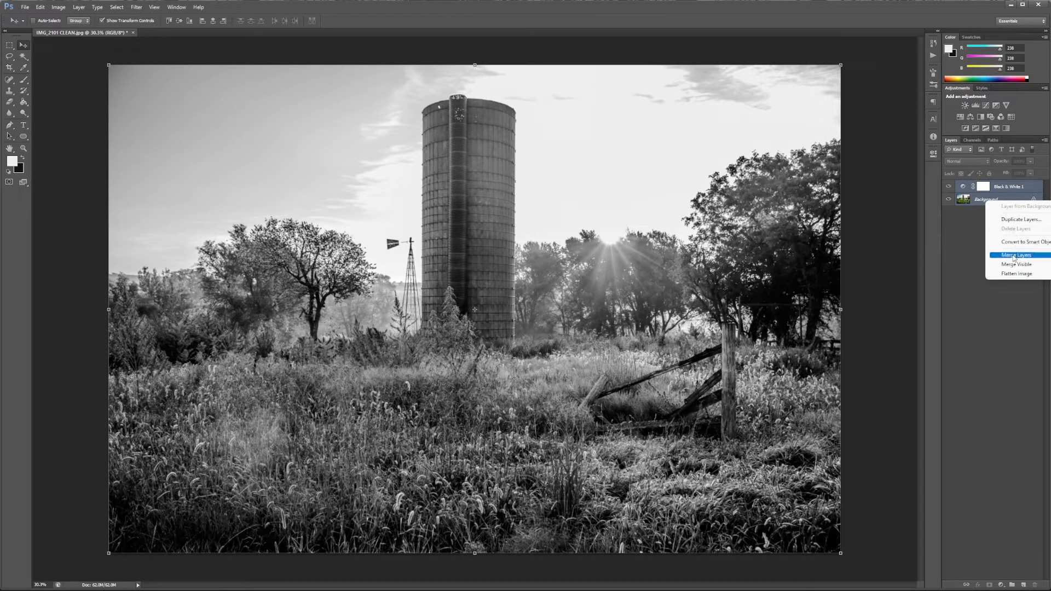
click(1014, 255)
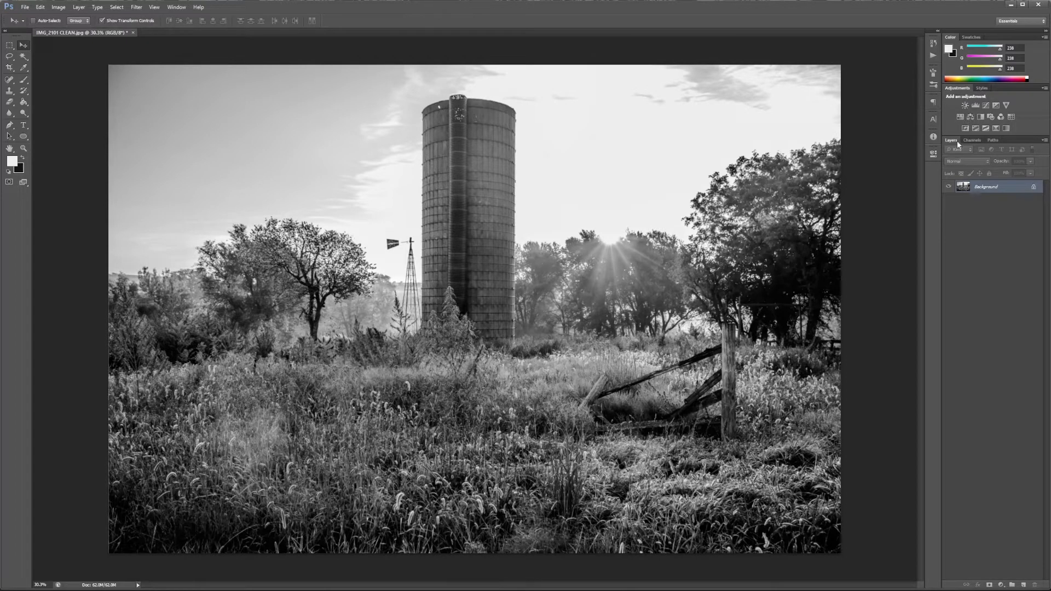
Add a Brightness/Contrast adjustment layer above the merged photo and set its brightness to about 19.
click(964, 104)
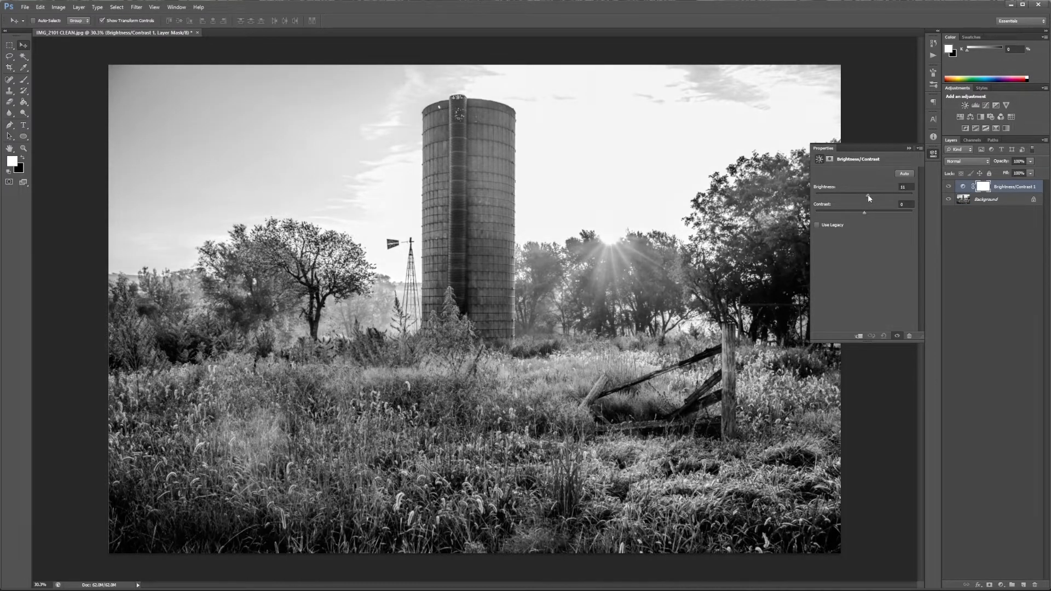
drag(868, 195, 863, 197)
mouse_move(866, 195)
mouse_down()
mouse_move(856, 195)
mouse_move(869, 197)
mouse_up()
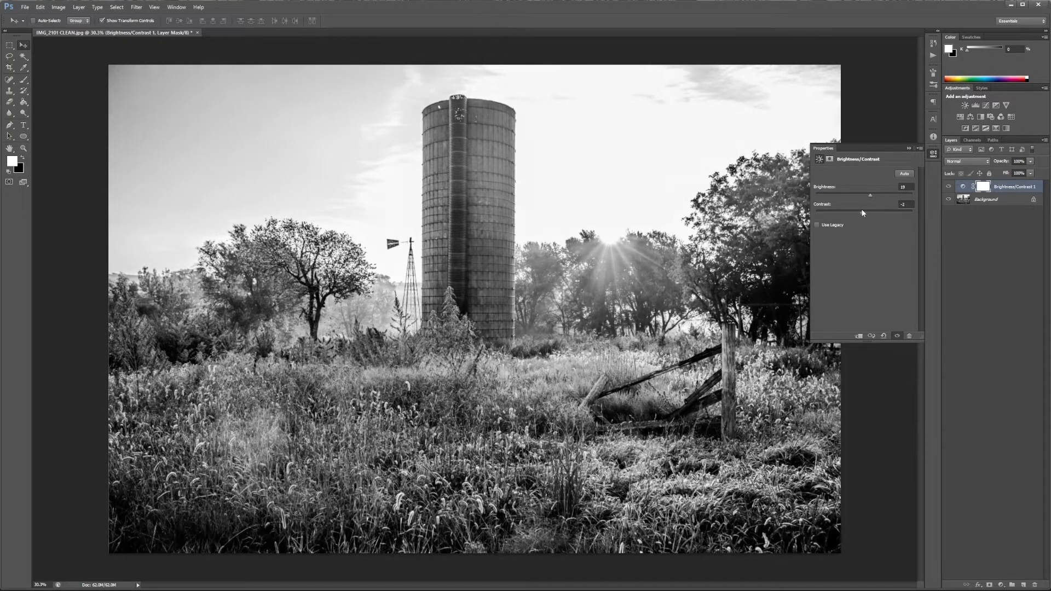
Fine-tune the contrast of the Brightness/Contrast adjustment and collapse its settings.
drag(894, 209, 875, 209)
drag(859, 211, 865, 213)
mouse_move(877, 214)
mouse_down()
mouse_move(865, 216)
mouse_move(893, 212)
mouse_move(855, 214)
mouse_move(867, 218)
mouse_up()
mouse_move(843, 216)
mouse_down()
mouse_move(826, 217)
mouse_move(858, 218)
mouse_up()
double_click(904, 205)
click(909, 148)
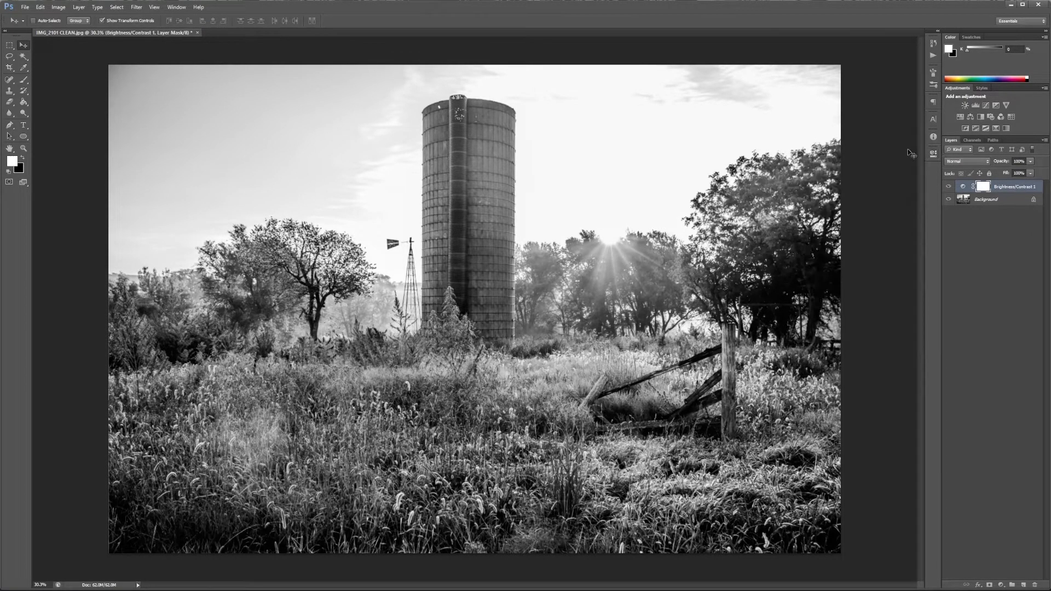
Add a Levels adjustment layer directly above the Background layer and set its midtone input level to 1.07.
click(985, 201)
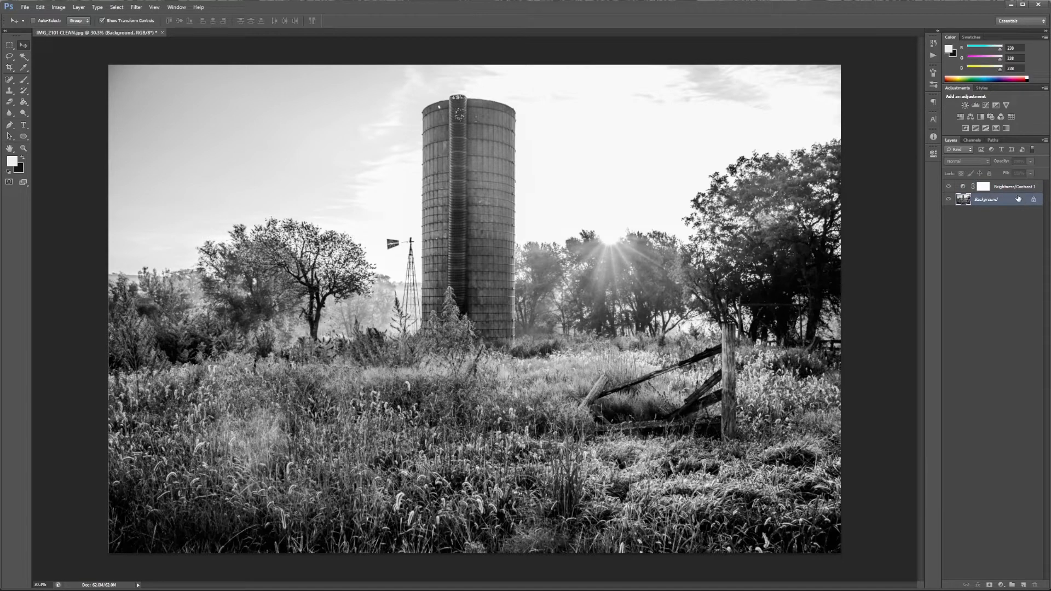
click(975, 106)
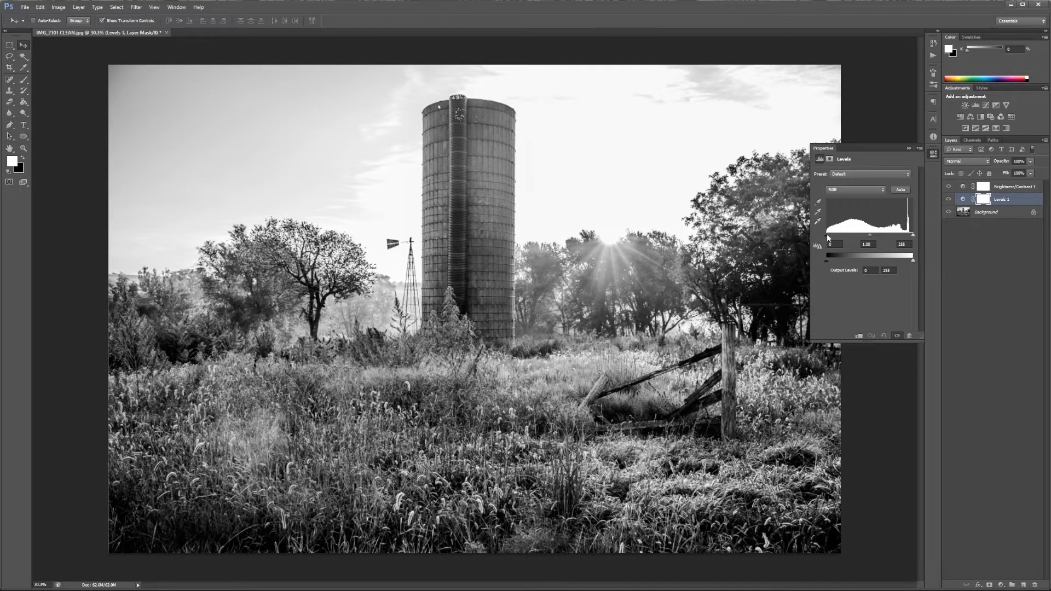
drag(826, 235, 914, 236)
drag(869, 234, 861, 239)
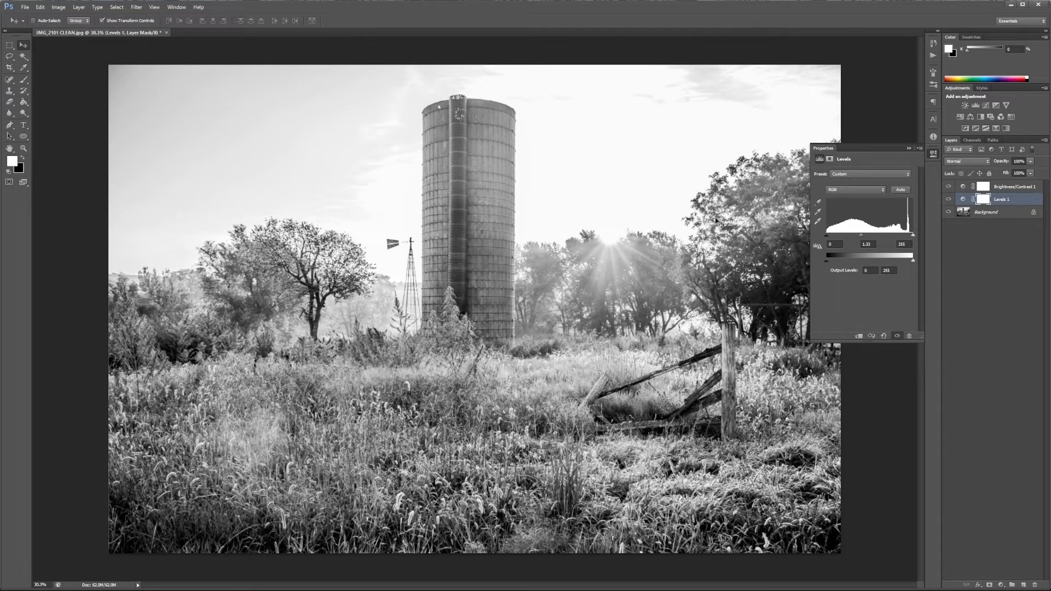
drag(864, 236, 860, 237)
drag(861, 238, 862, 237)
drag(860, 234, 868, 239)
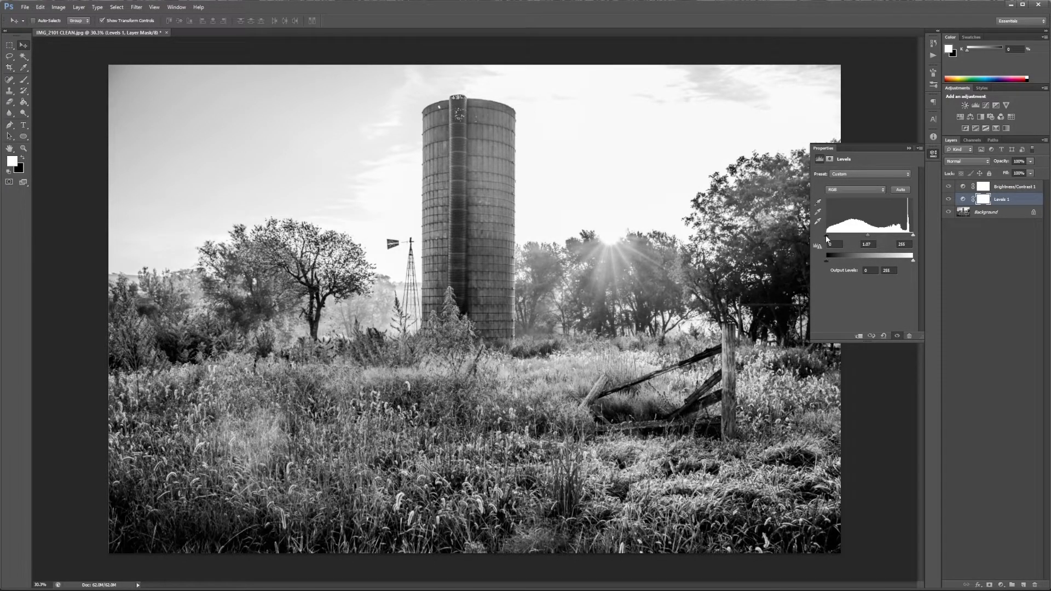
Set the Levels adjustment's shadow input to 4 and highlight input to 252, and collapse its settings.
drag(828, 235, 828, 235)
click(834, 244)
text(4)
click(902, 244)
mouse_move(913, 237)
mouse_down()
mouse_move(925, 238)
mouse_move(913, 236)
mouse_up()
click(909, 244)
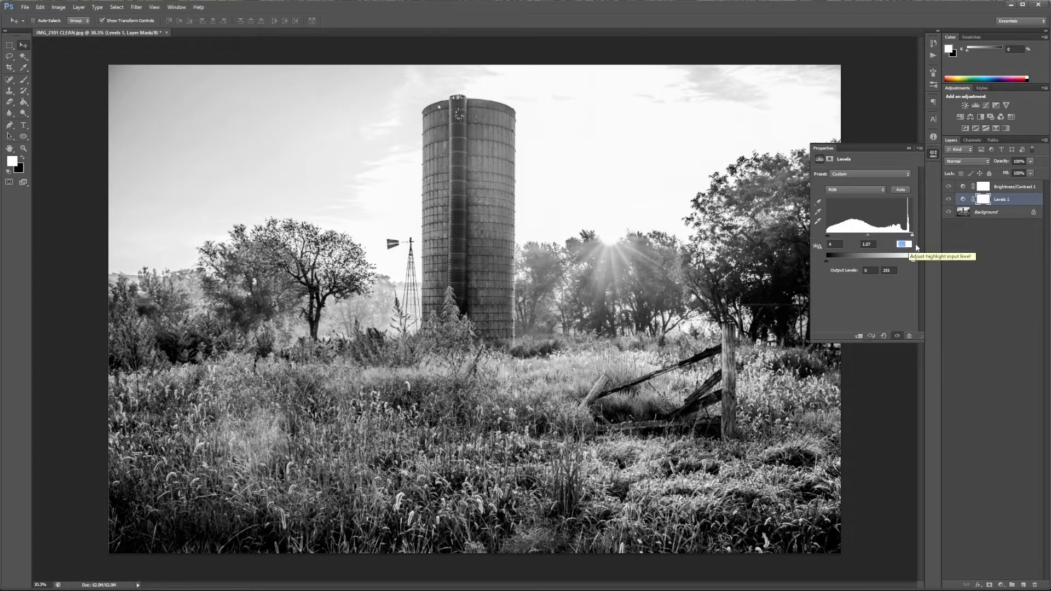
click(909, 148)
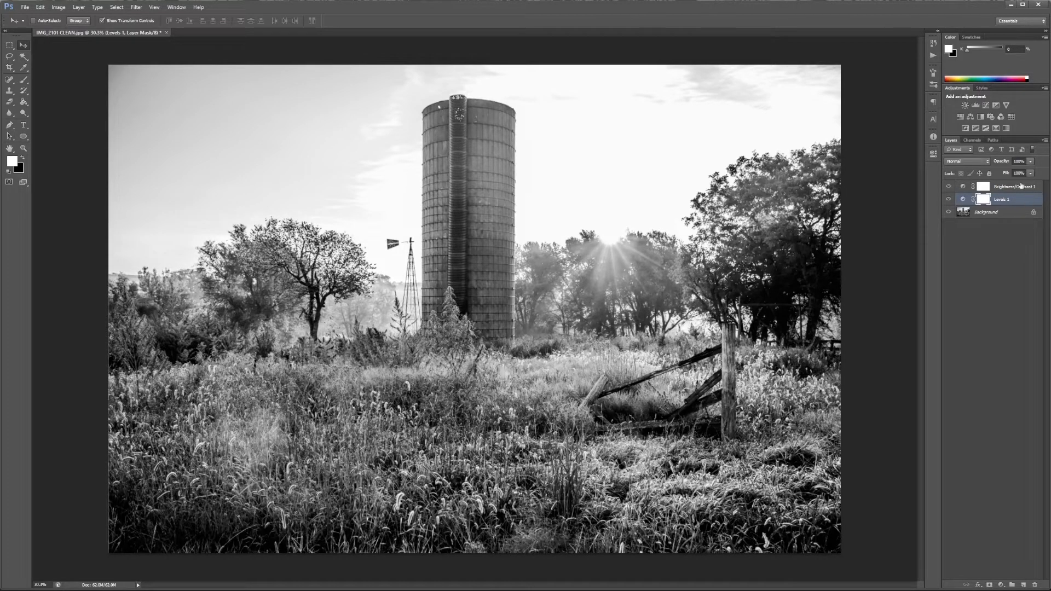
click(993, 215)
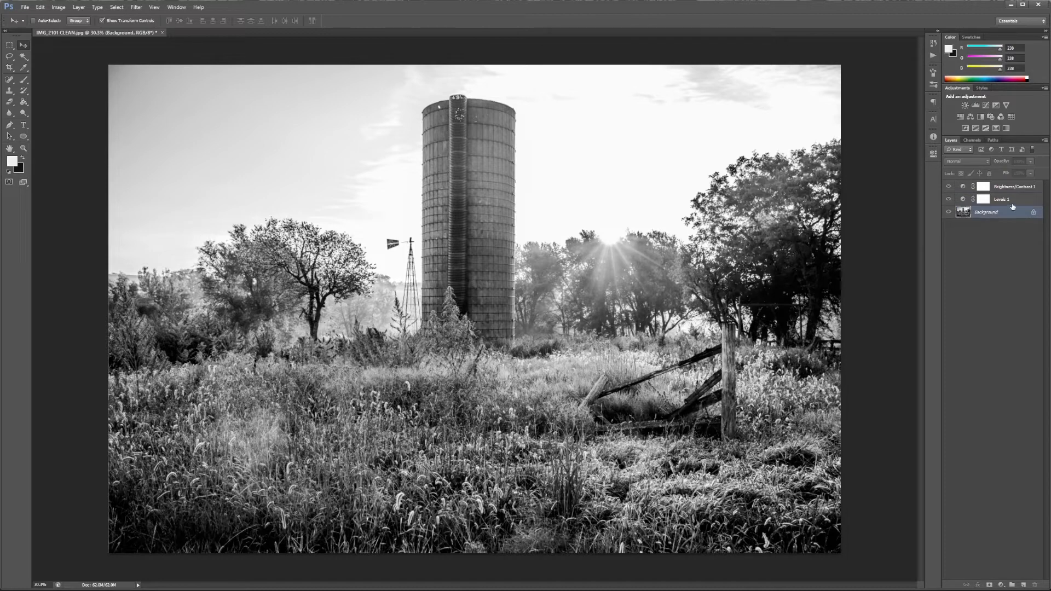
click(1000, 200)
click(1002, 189)
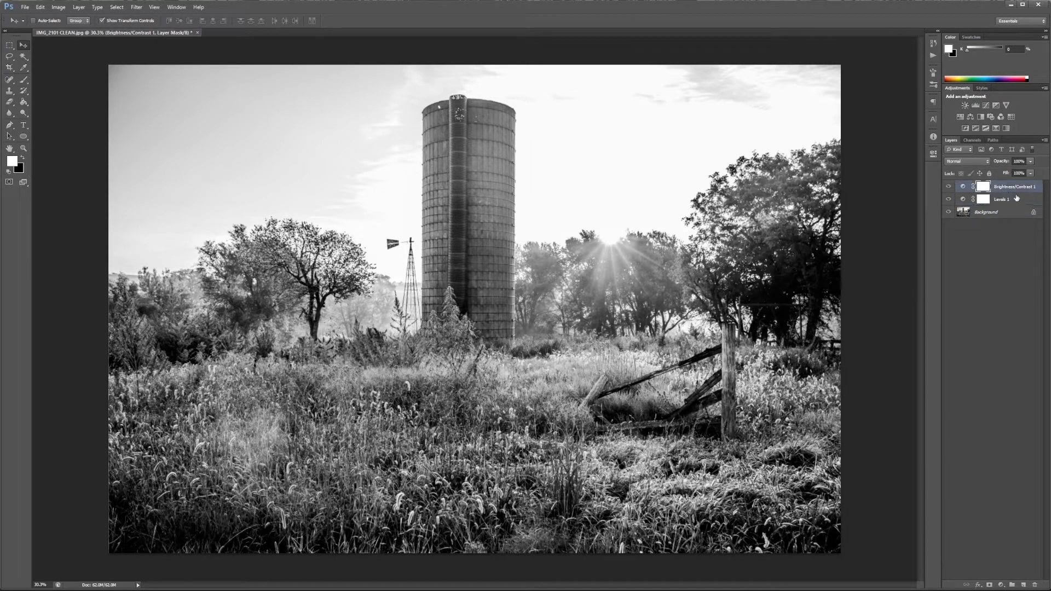
click(1013, 203)
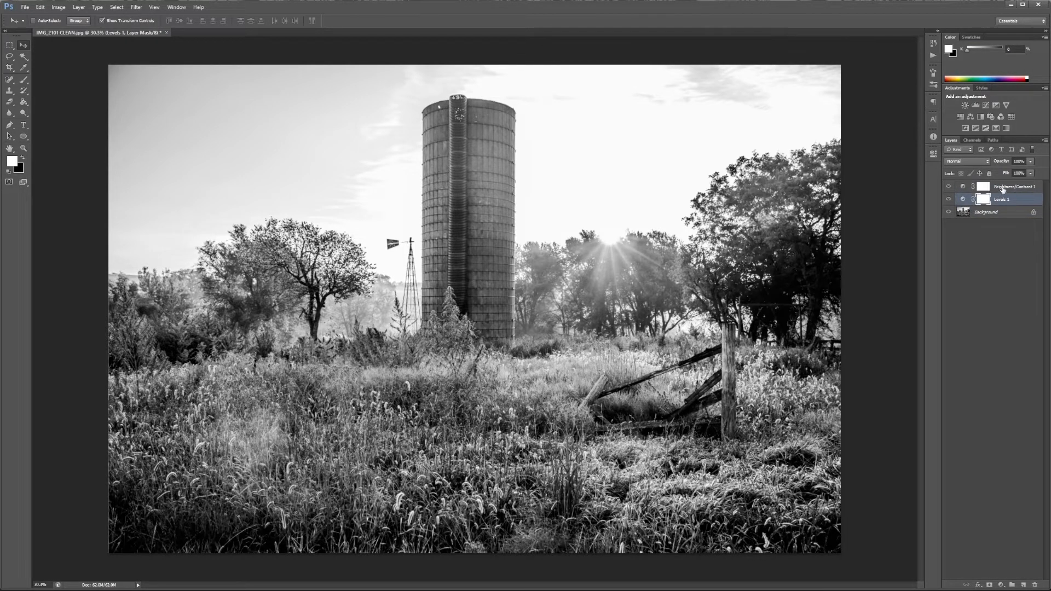
click(1005, 189)
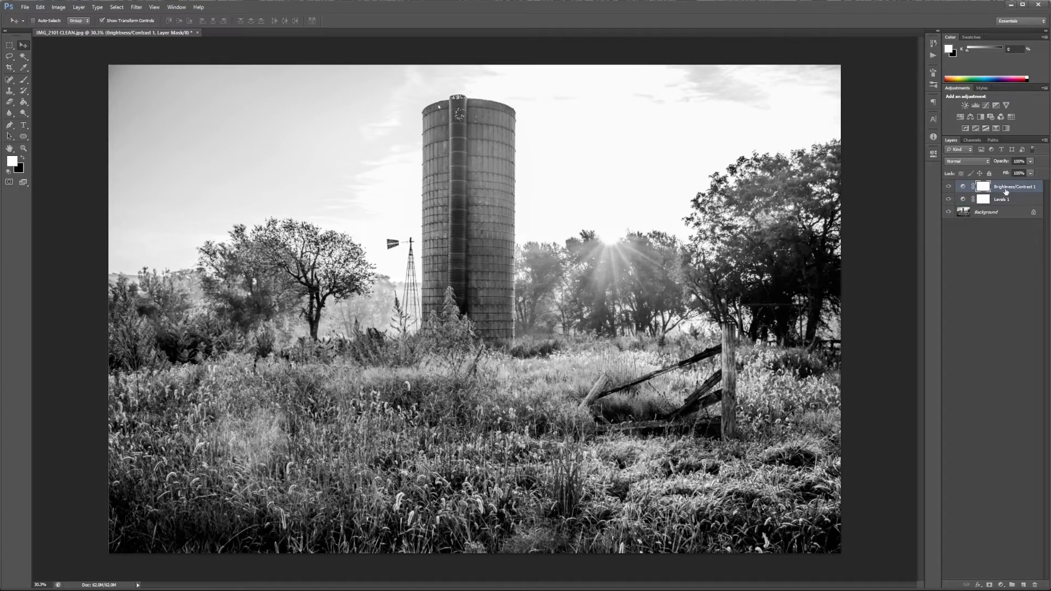
click(1006, 200)
click(1010, 189)
Add two Invert adjustment layers directly above the Levels 1 layer.
click(1009, 199)
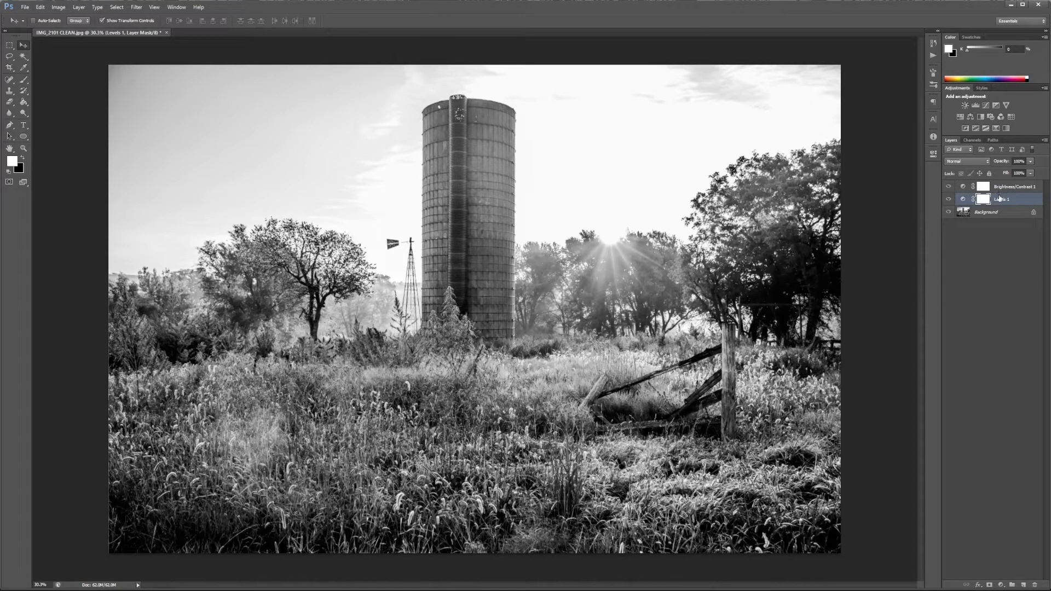
click(966, 129)
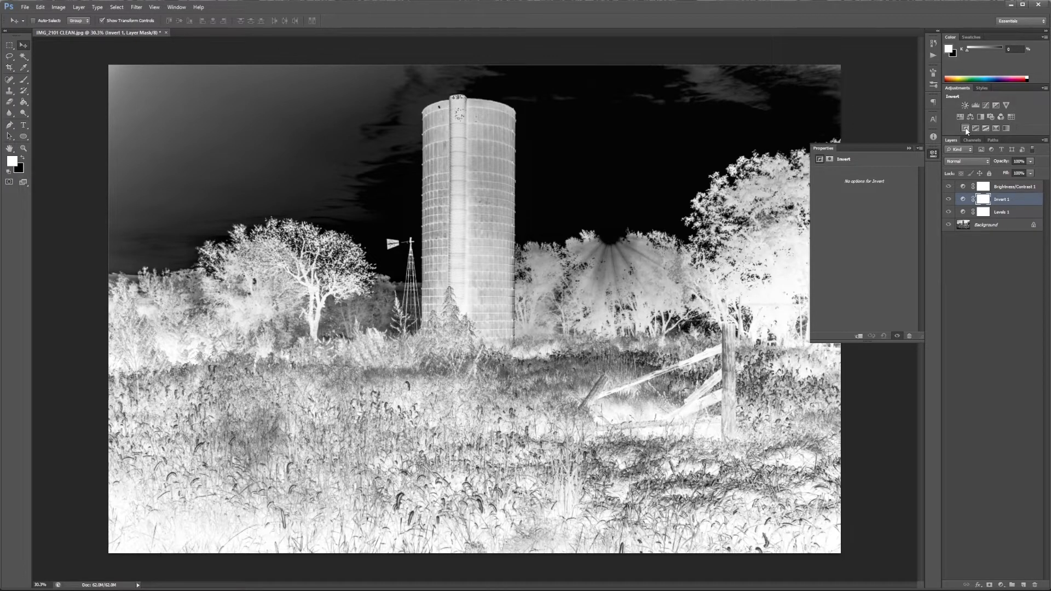
click(966, 129)
click(997, 277)
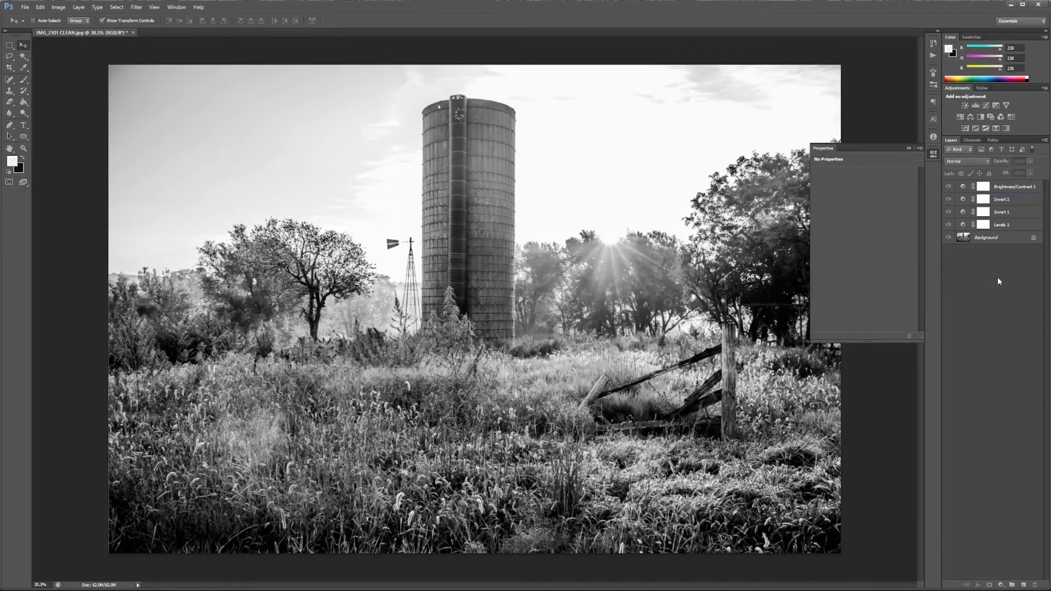
click(1005, 202)
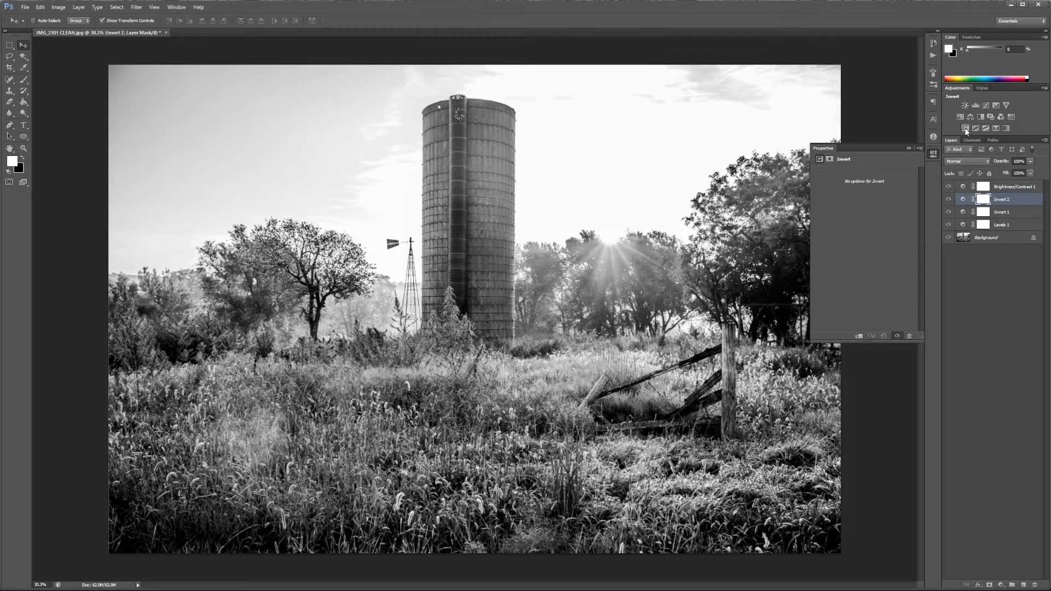
Delete the Levels 1 layer and both Invert adjustment layers.
click(1003, 228)
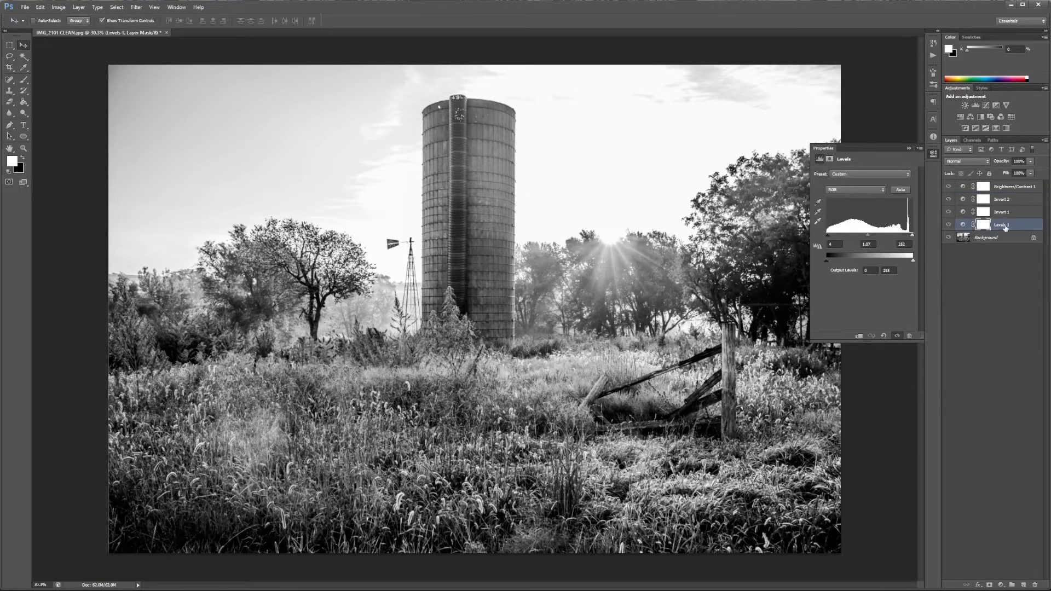
key(Delete)
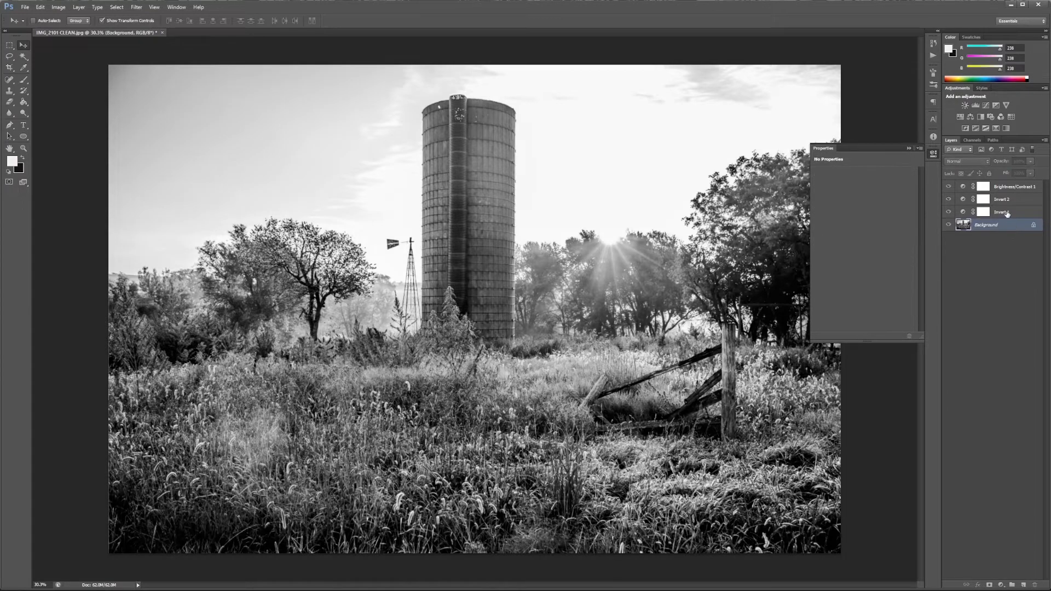
click(1006, 213)
key(Delete)
click(1007, 201)
key(Delete)
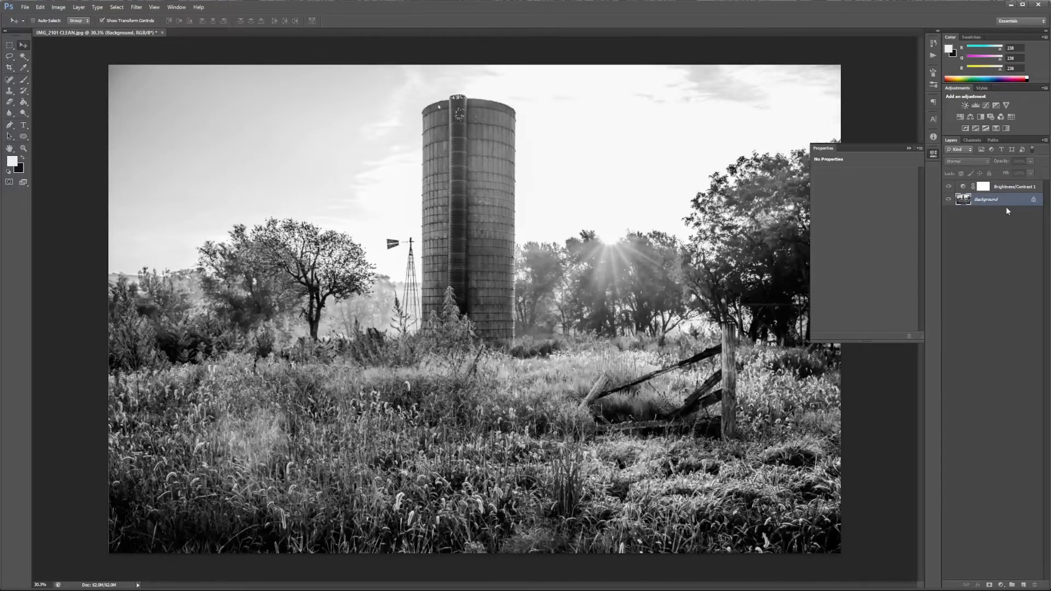
Undo the deletion of the Levels and Invert adjustment layers.
key(ctrl+alt+z)
key(ctrl+alt+z)
key(ctrl+alt+z)
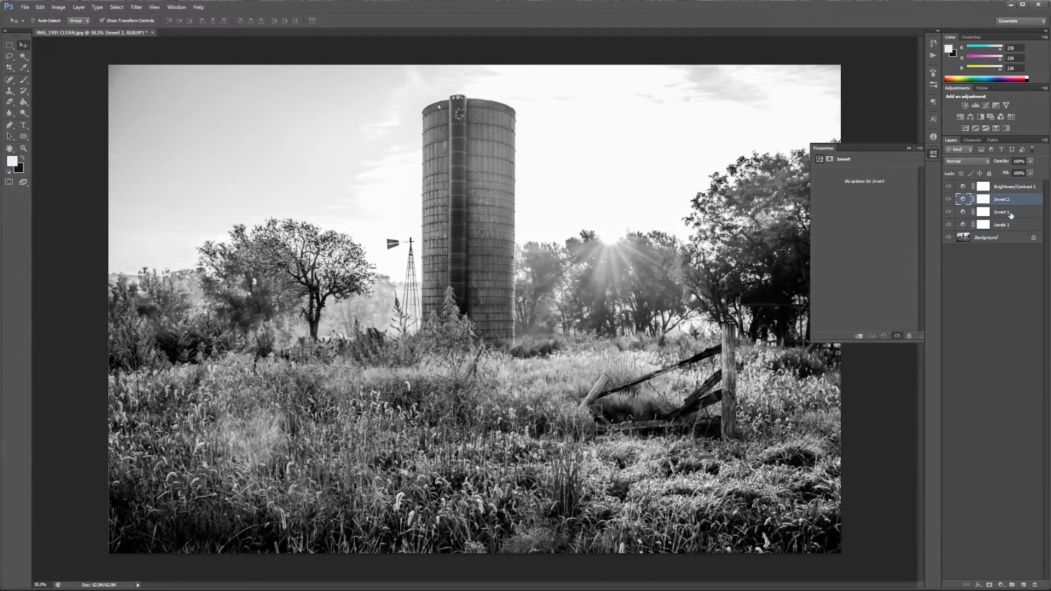
Delete only the two Invert adjustment layers, deselect all layers and collapse the adjustment settings.
click(1012, 214)
key(Delete)
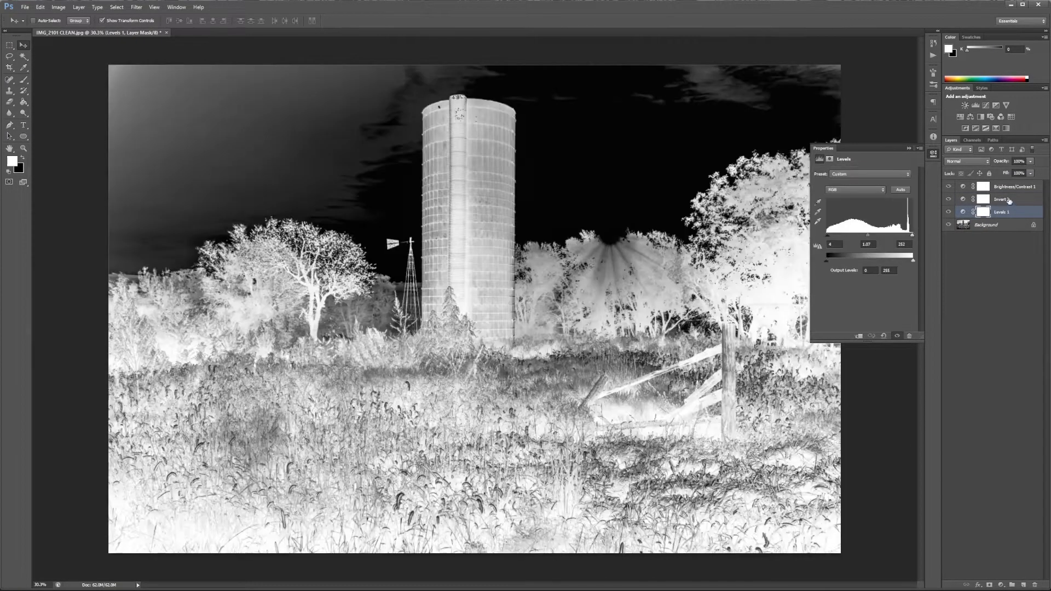
click(1009, 200)
key(Delete)
click(974, 225)
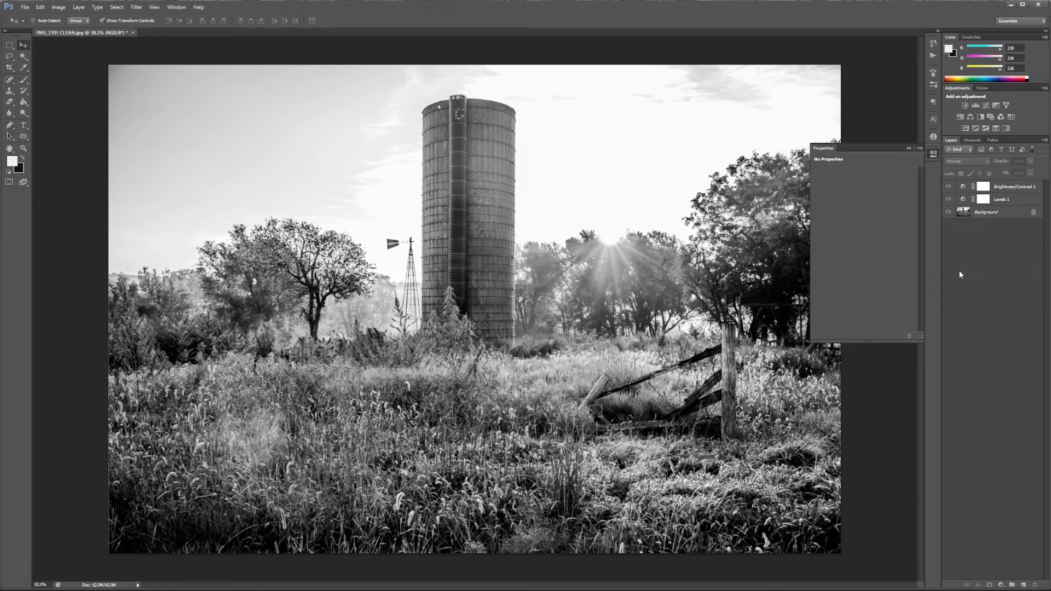
click(908, 149)
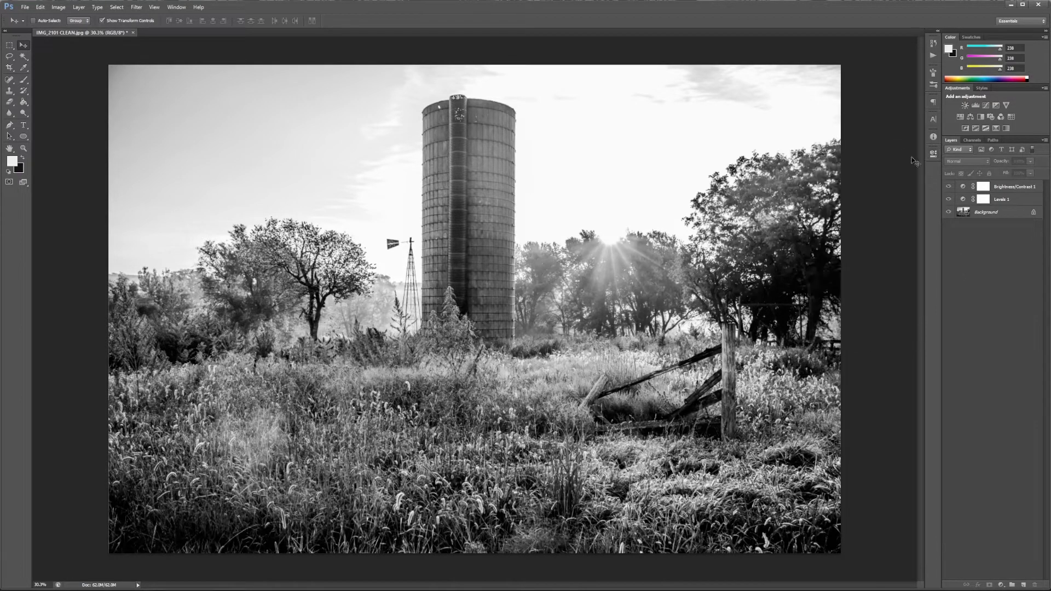
click(988, 216)
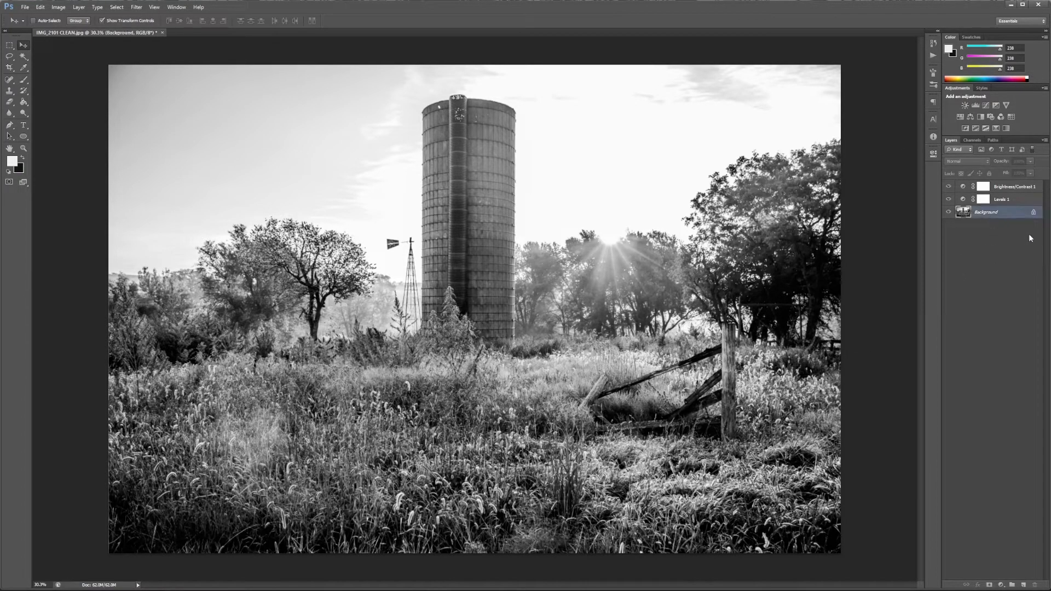
click(1008, 200)
click(1016, 190)
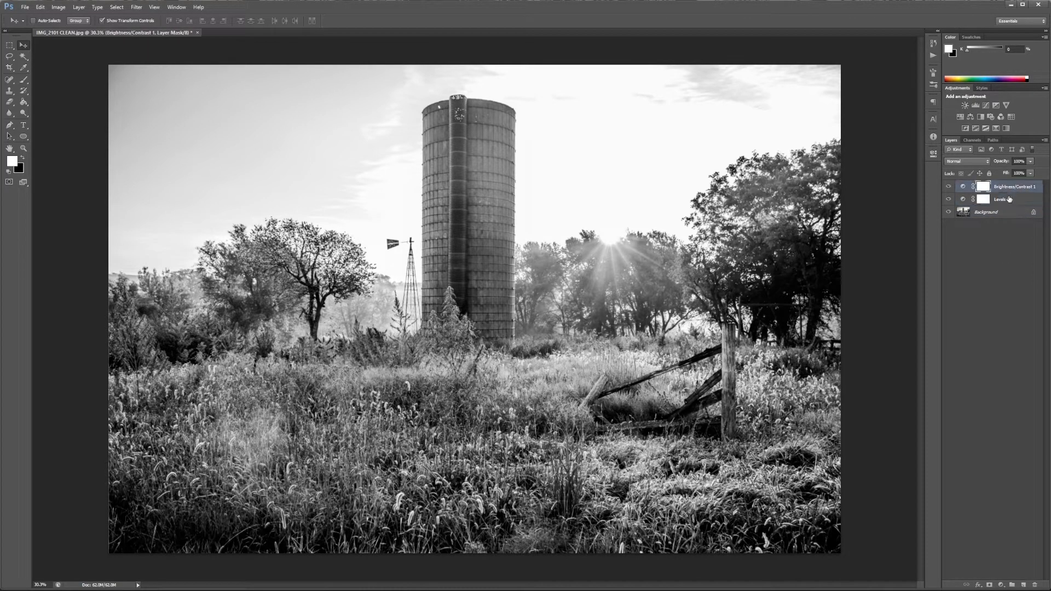
click(1008, 200)
Select the Background layer and activate the Dodge tool, keeping its range at Midtones.
click(991, 217)
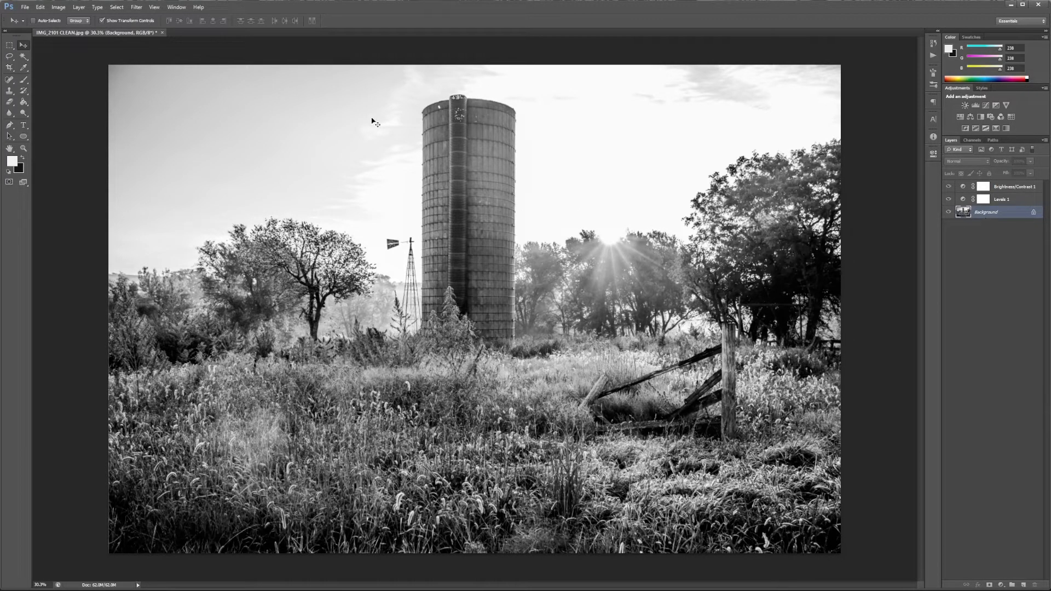
click(23, 150)
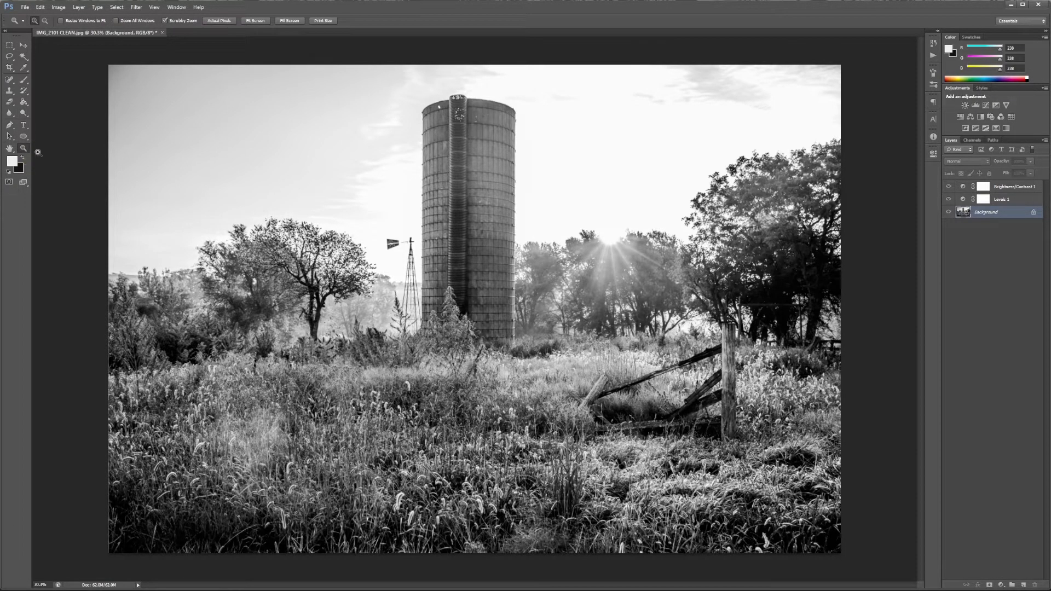
click(24, 114)
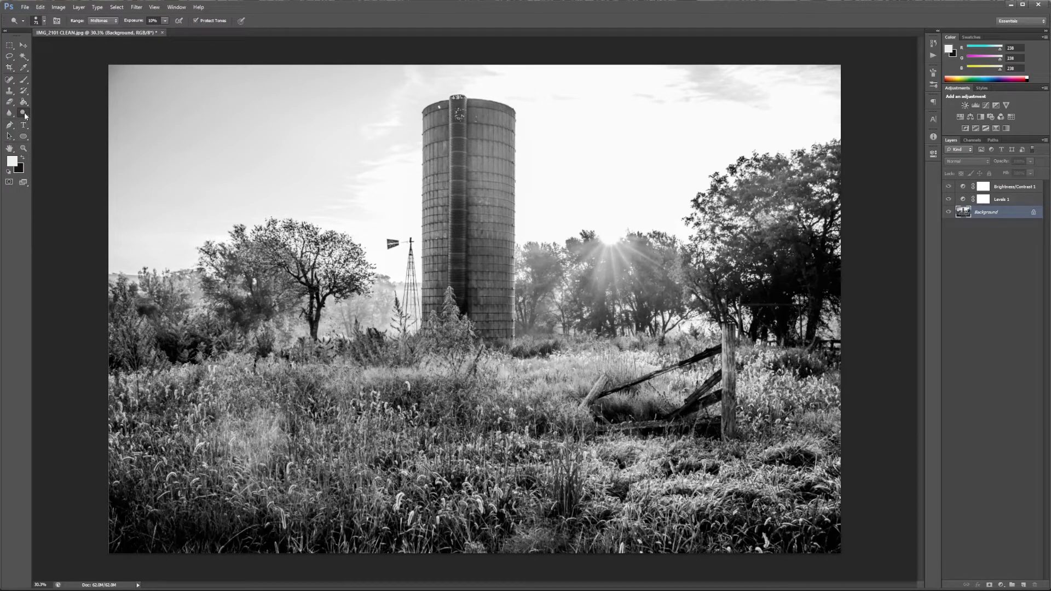
right_click(25, 116)
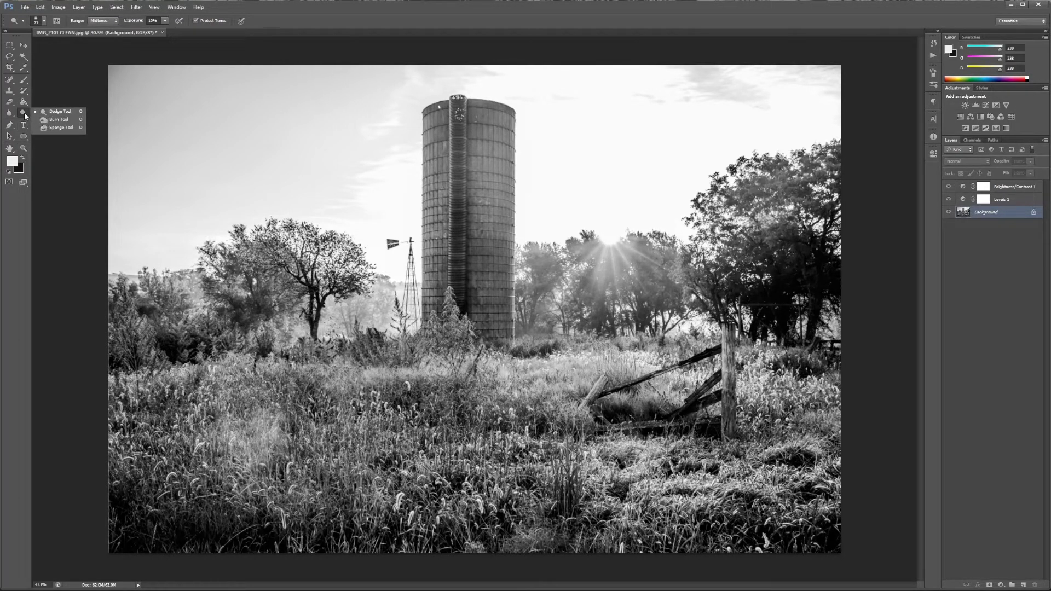
click(61, 112)
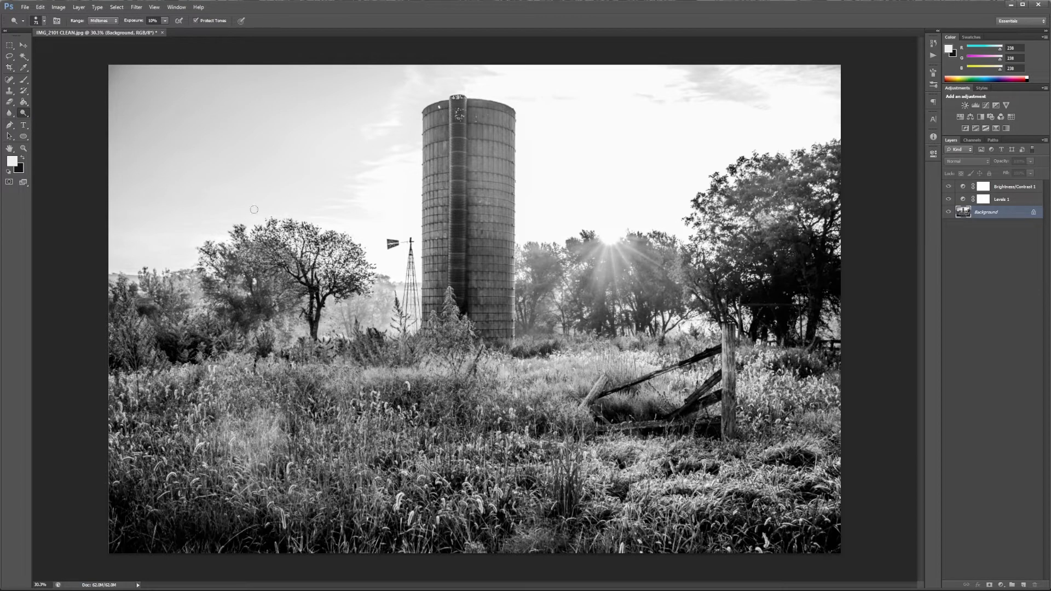
click(114, 20)
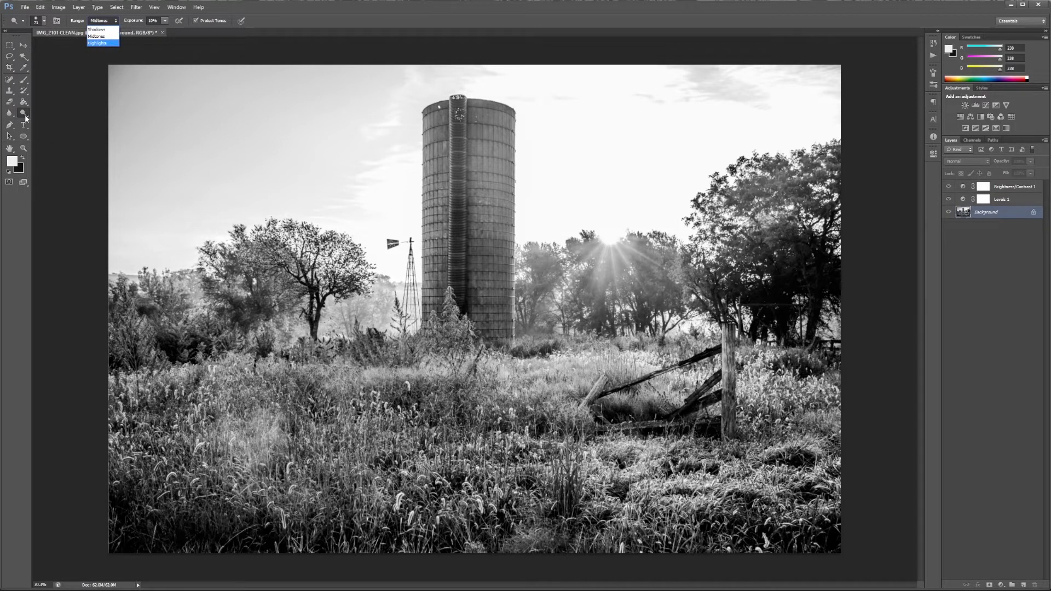
click(27, 118)
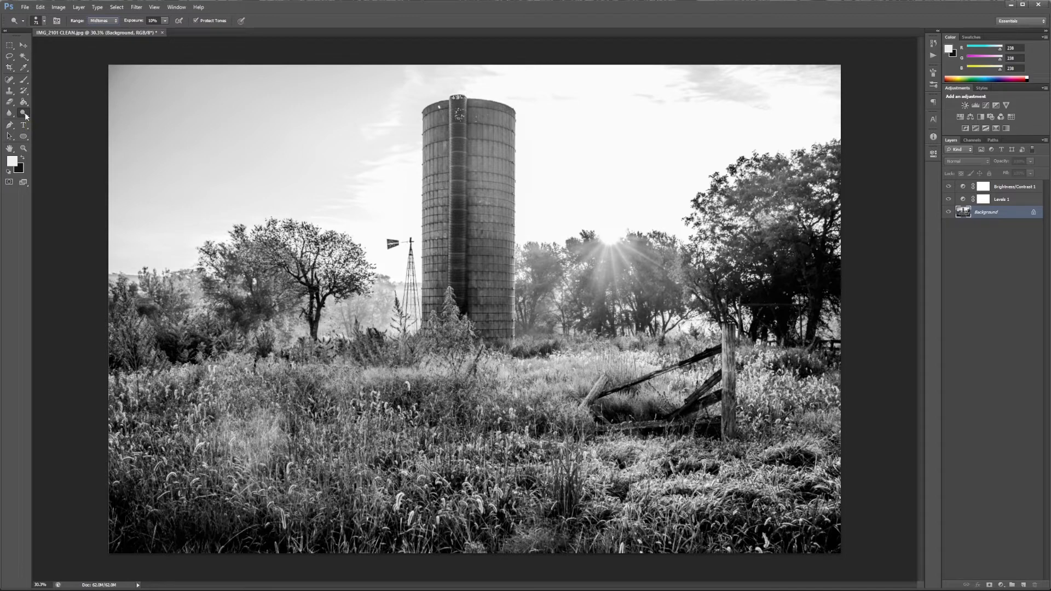
Switch to the Burn tool and set its range to Midtones.
click(27, 117)
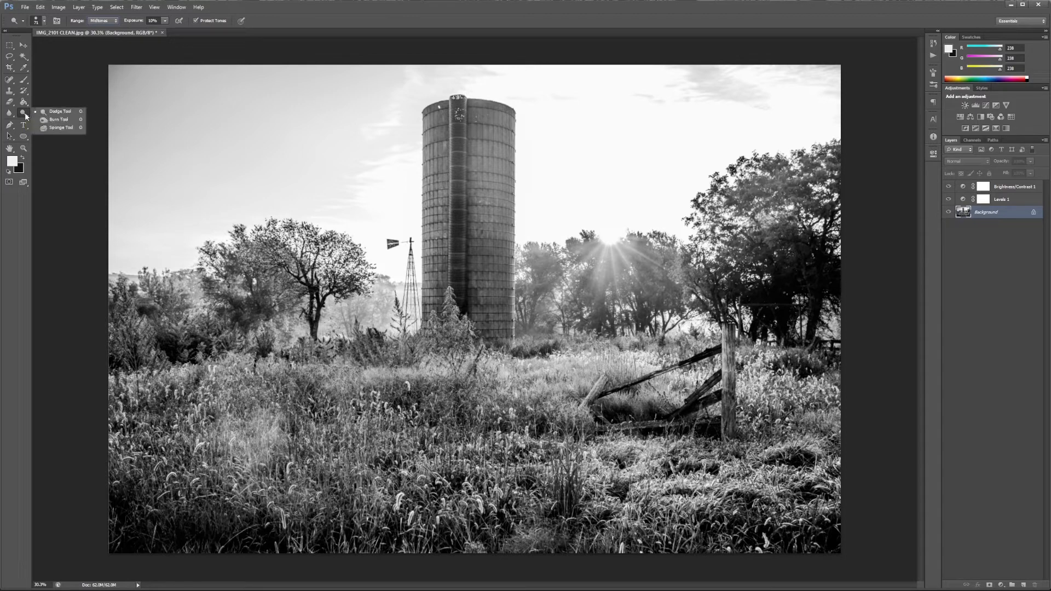
click(60, 120)
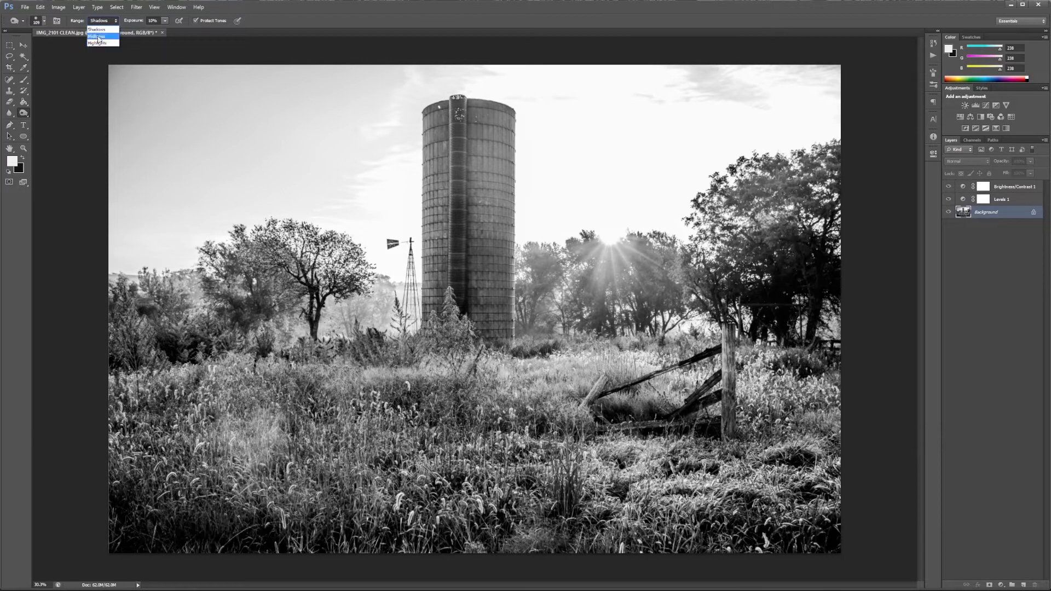
click(97, 36)
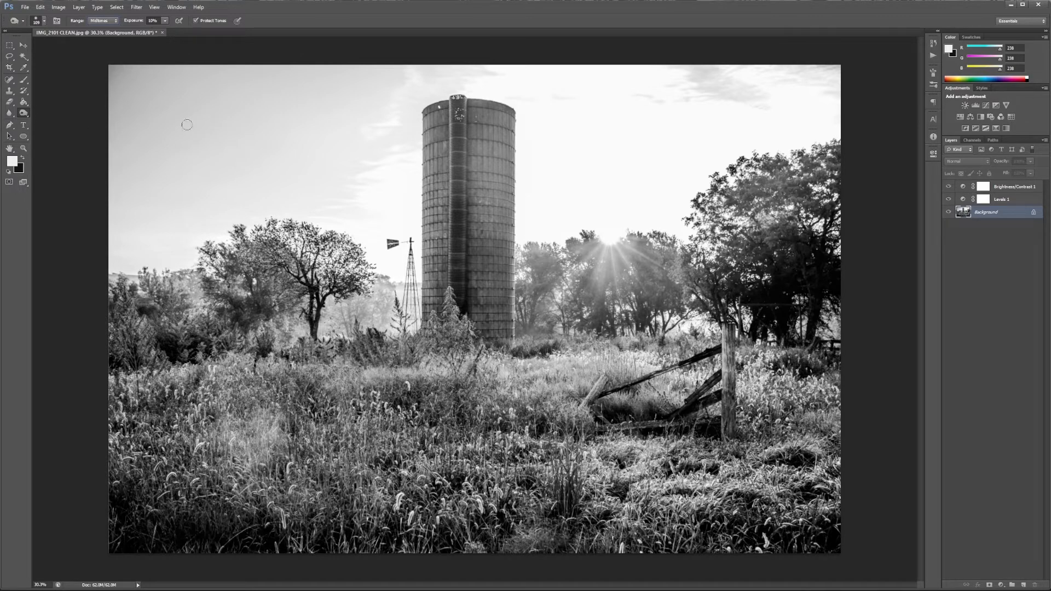
Burn a small patch of the upper-left sky at 10% exposure.
drag(185, 120, 191, 122)
click(165, 21)
mouse_move(167, 125)
mouse_down()
mouse_move(223, 120)
mouse_move(180, 126)
mouse_up()
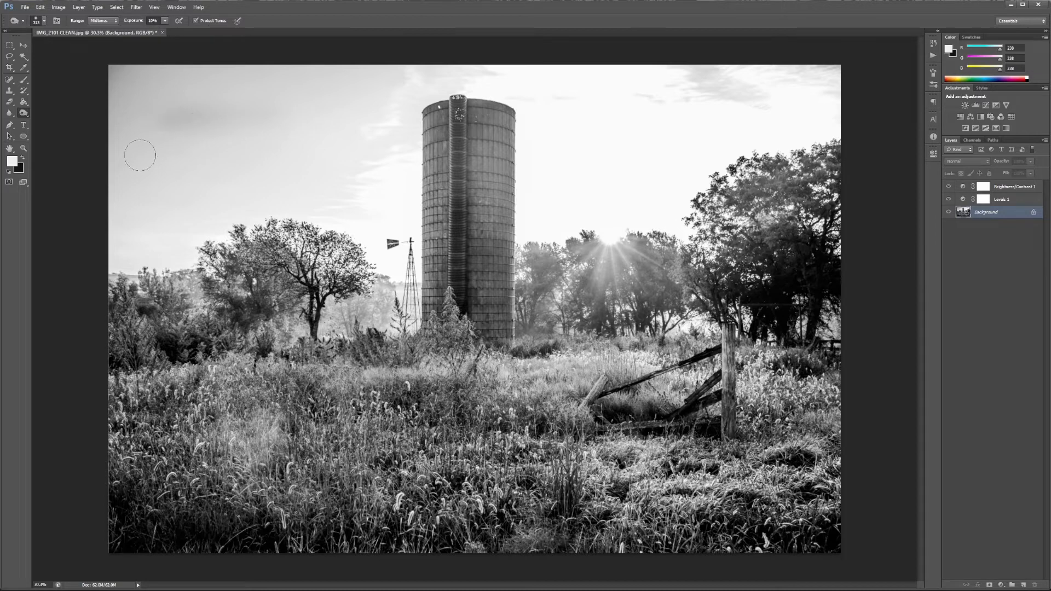
Set the Burn exposure to 67%, enlarge the brush and darken a broad area of the upper-left sky.
drag(168, 29, 190, 31)
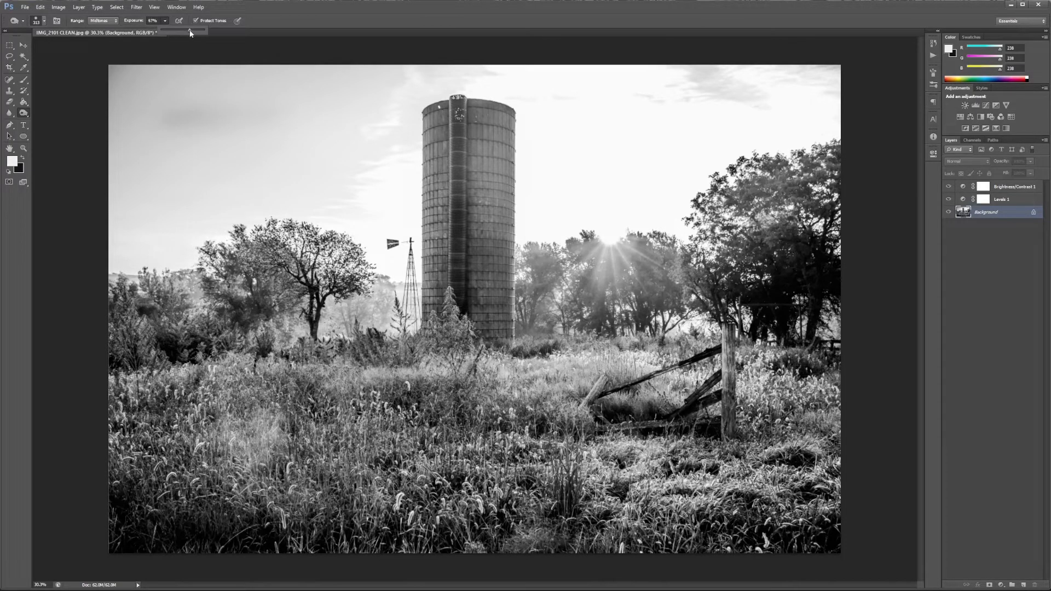
alt+right_click(156, 145)
mouse_move(140, 98)
mouse_down()
mouse_move(171, 89)
mouse_move(150, 127)
mouse_move(203, 91)
mouse_move(164, 159)
mouse_move(253, 104)
mouse_move(219, 158)
mouse_up()
mouse_move(153, 165)
mouse_down()
mouse_move(249, 104)
mouse_move(237, 138)
mouse_move(301, 122)
mouse_up()
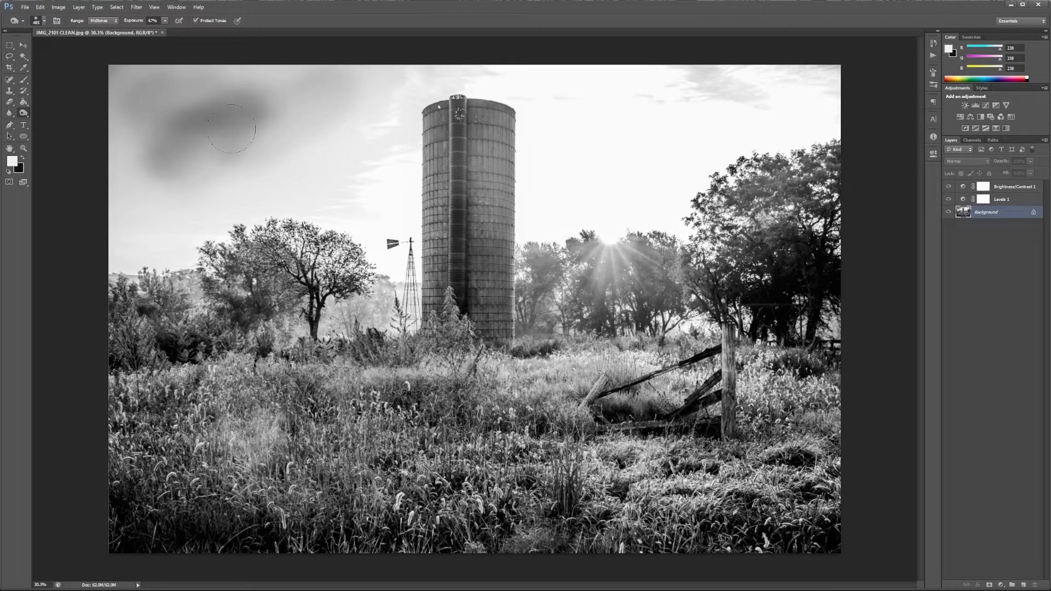
Undo the burn strokes on the upper-left sky.
key(ctrl+alt+z)
key(ctrl+alt+z)
key(ctrl+alt+z)
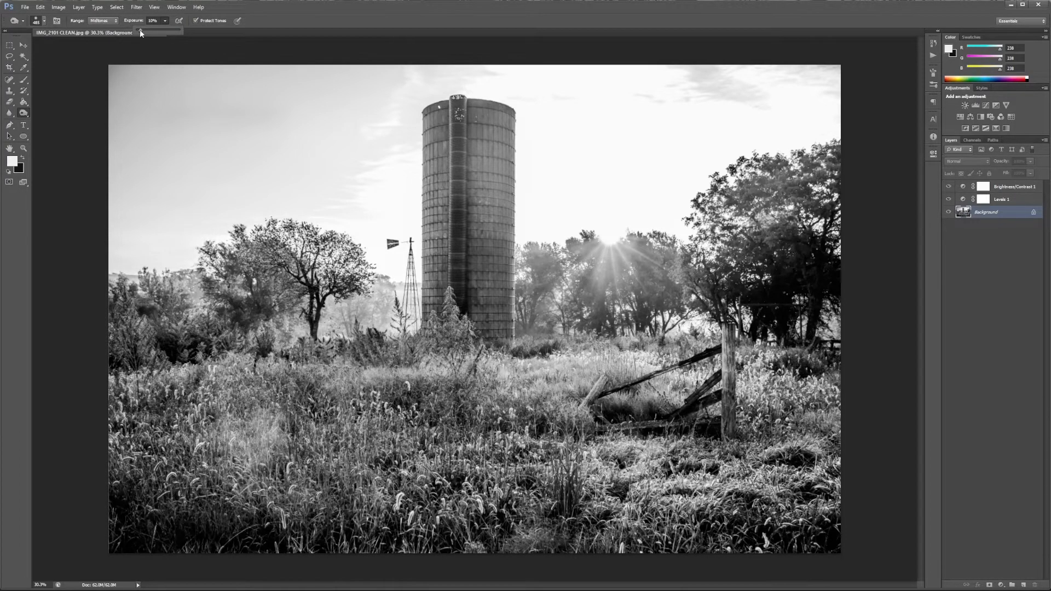
Set the Burn exposure to 10% and, with a smaller brush, darken the wispy clouds beside and above the silo.
drag(140, 30, 144, 33)
drag(141, 37, 140, 34)
scroll(370, 191, up, 5)
alt+right_click(328, 142)
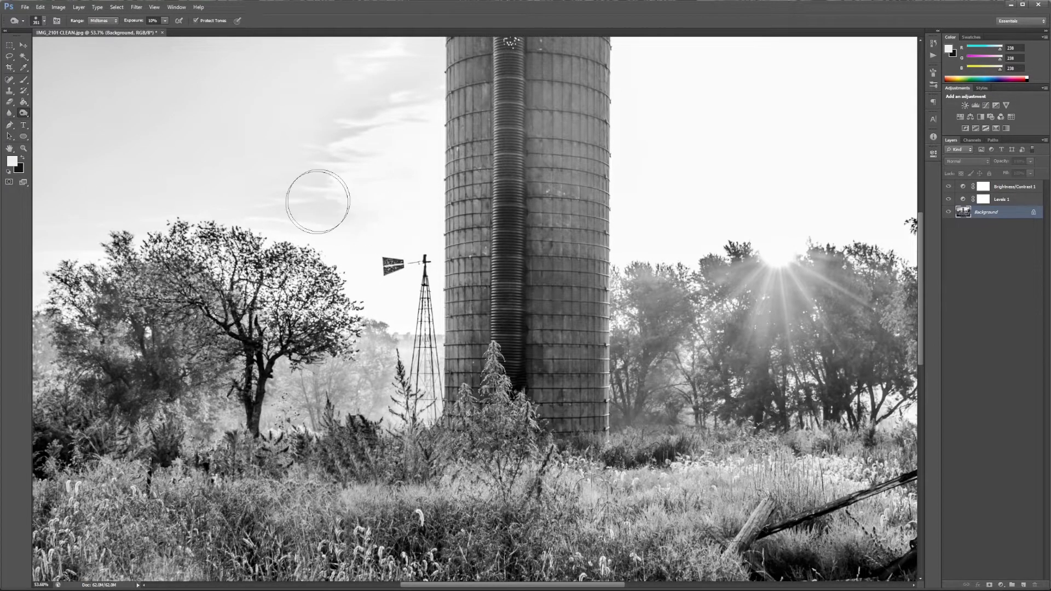
scroll(395, 157, up, 3)
scroll(397, 155, up, 2)
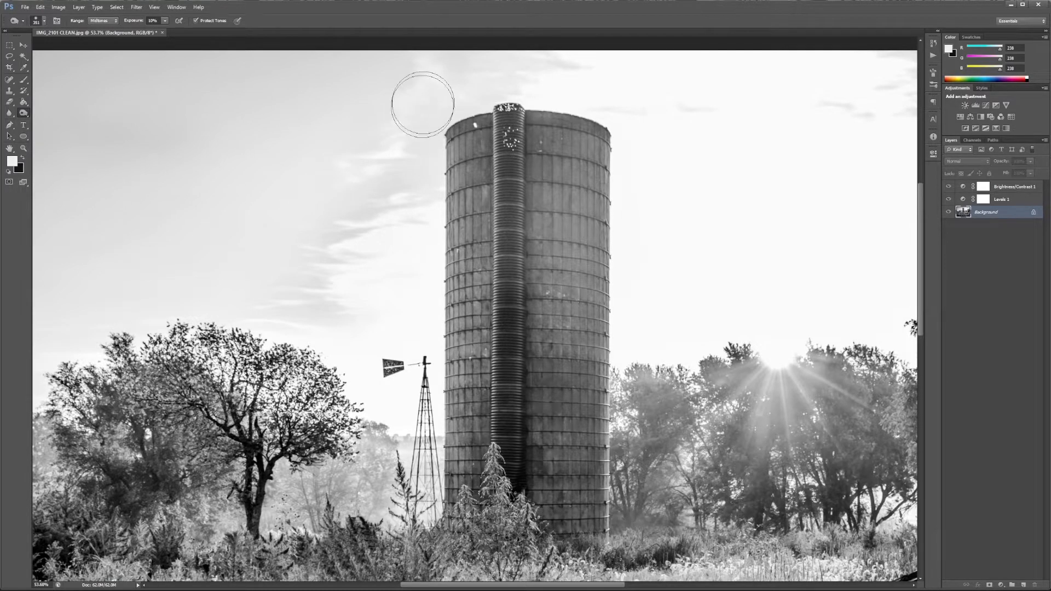
scroll(413, 130, up, 2)
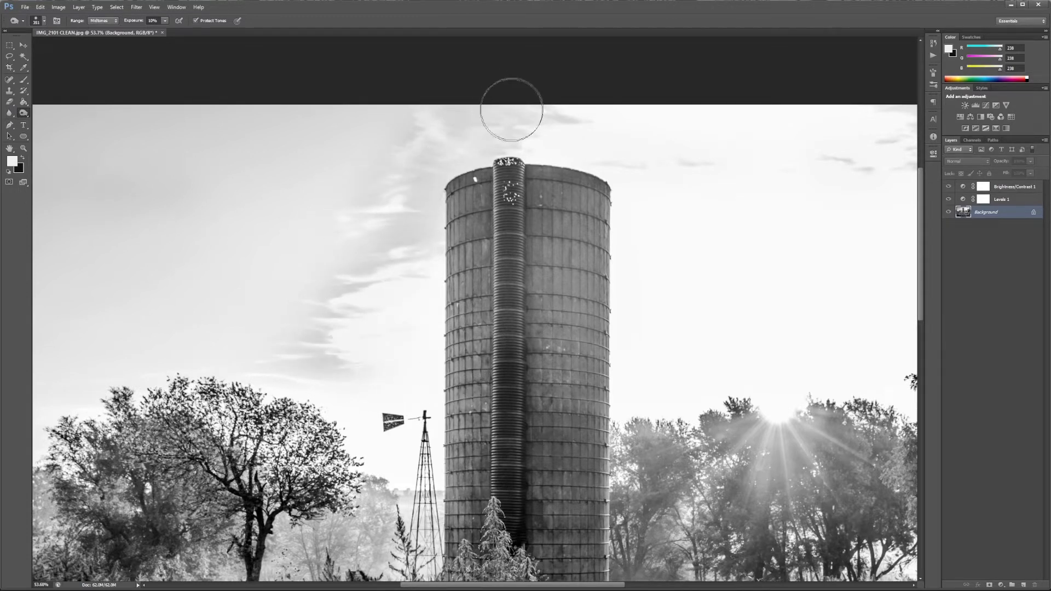
Continue burning the grey sky along the cloud edge left of the silo, judging it against the full photo.
scroll(460, 269, down, 4)
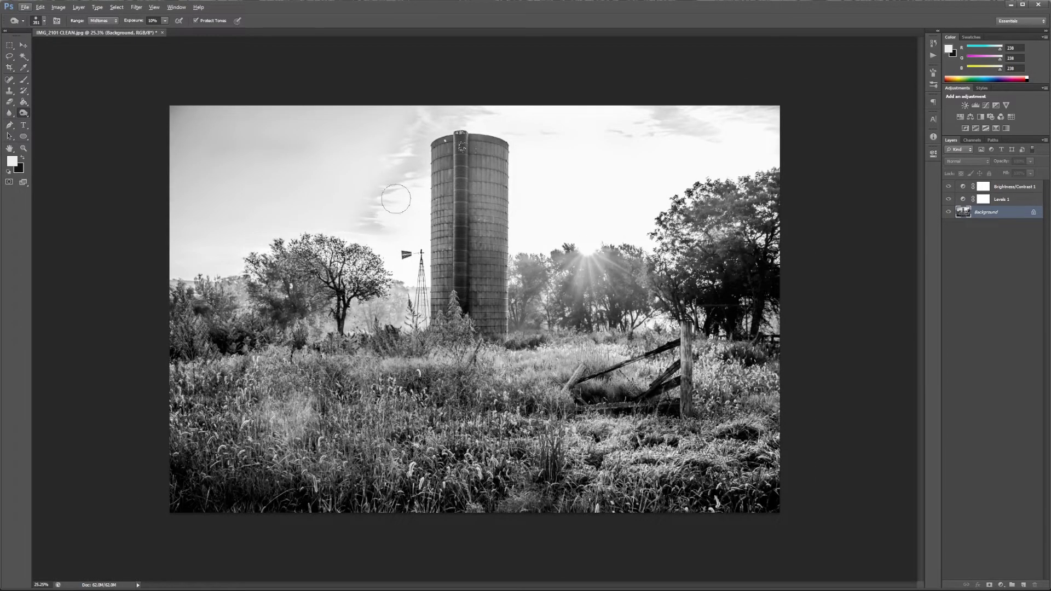
scroll(396, 199, up, 2)
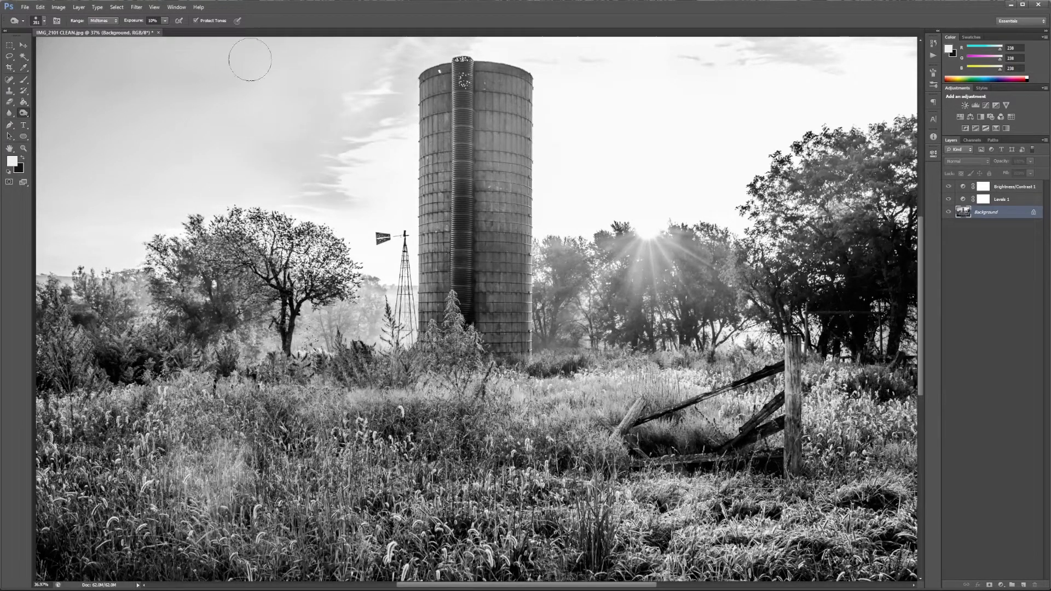
scroll(260, 172, down, 5)
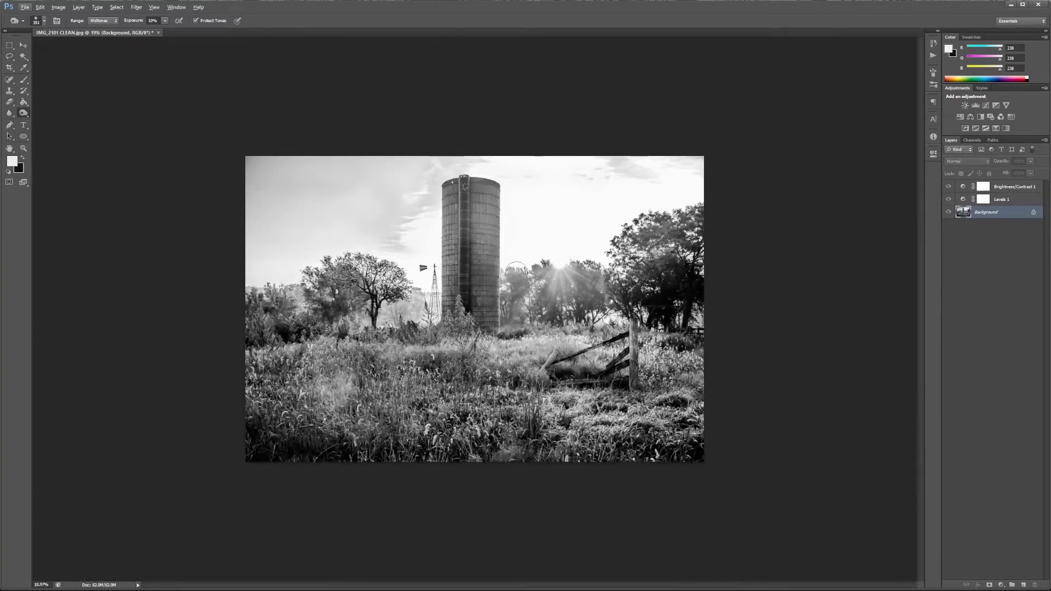
scroll(516, 272, up, 3)
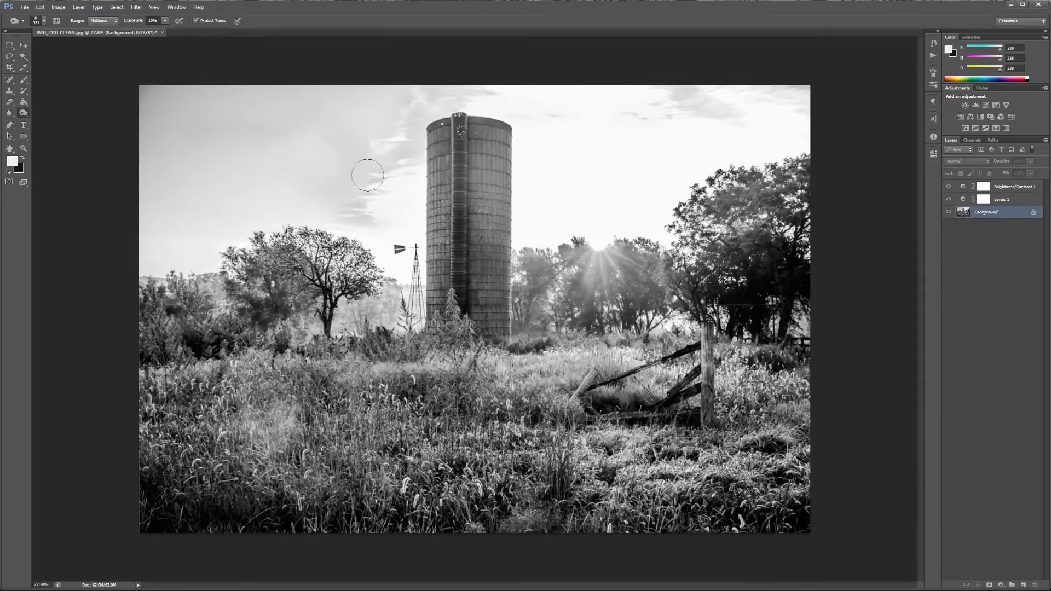
scroll(318, 207, down, 3)
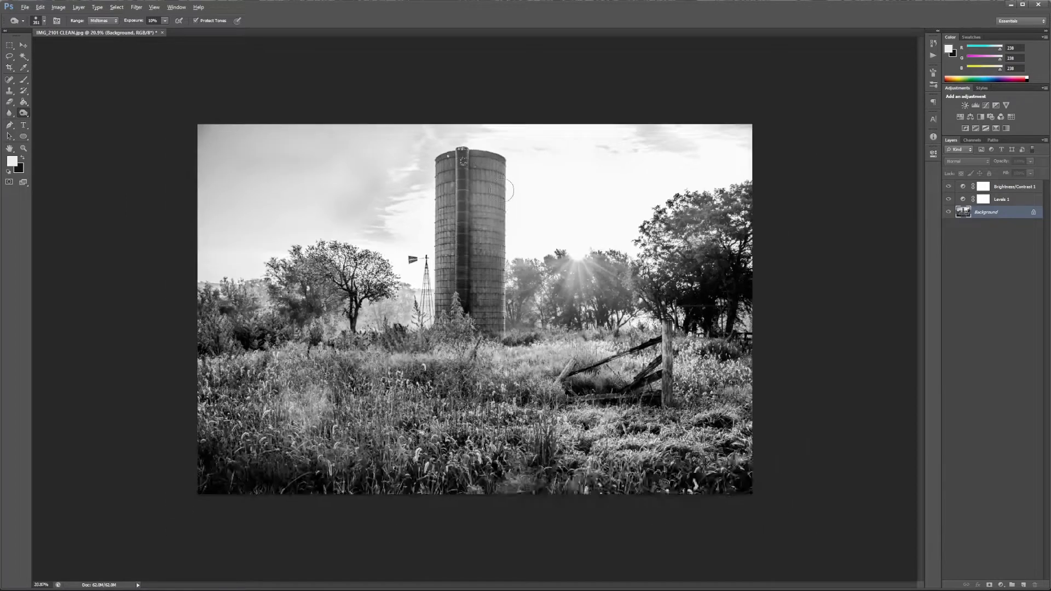
scroll(445, 279, down, 1)
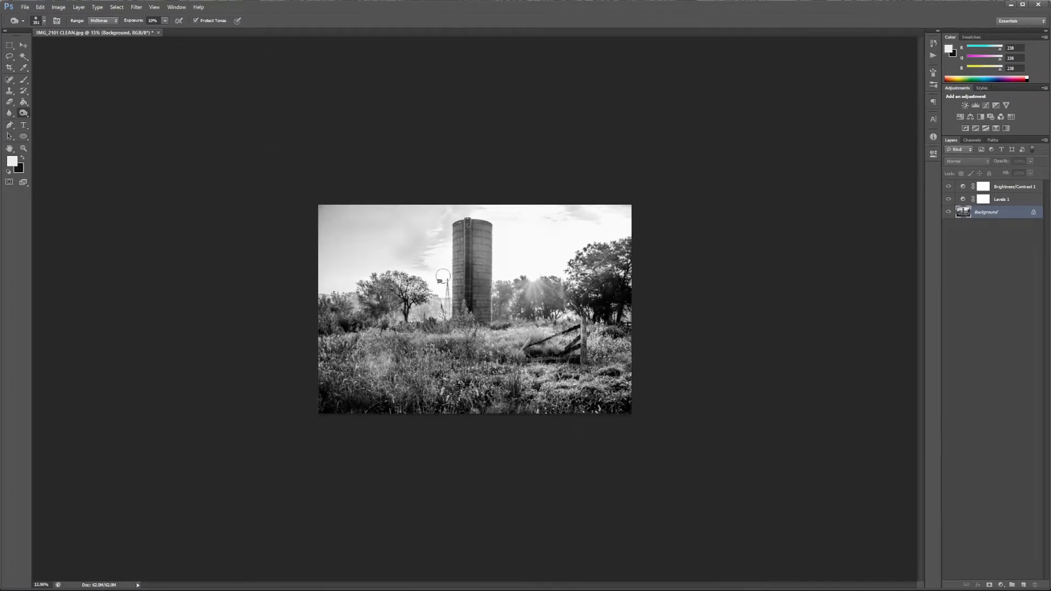
scroll(370, 211, up, 3)
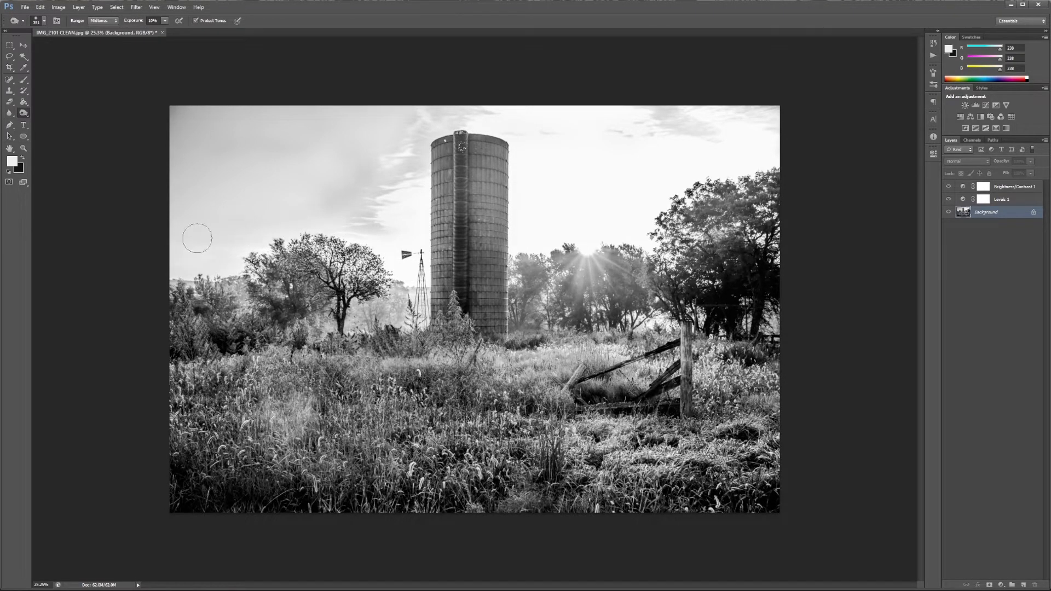
Enlarge the Burn brush, darken the open sky left of the silo and check the tones across the whole photo.
drag(197, 238, 207, 238)
mouse_move(269, 205)
mouse_down()
mouse_move(333, 196)
mouse_move(372, 155)
mouse_move(328, 188)
mouse_move(205, 223)
mouse_move(363, 156)
mouse_move(411, 115)
mouse_move(369, 113)
mouse_move(218, 209)
mouse_move(393, 195)
mouse_move(367, 209)
mouse_up()
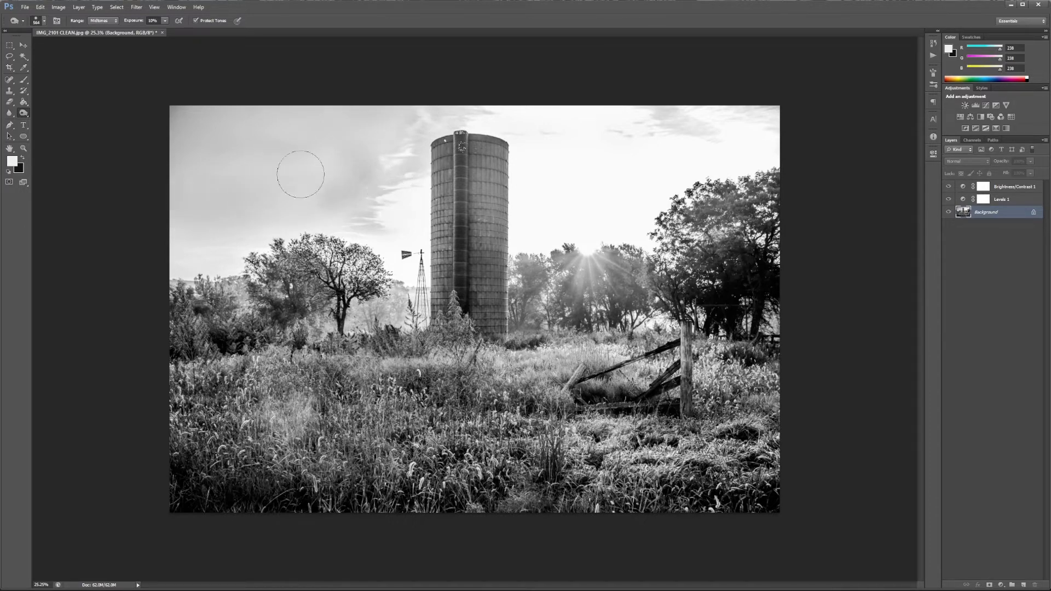
scroll(428, 192, down, 4)
scroll(428, 192, down, 1)
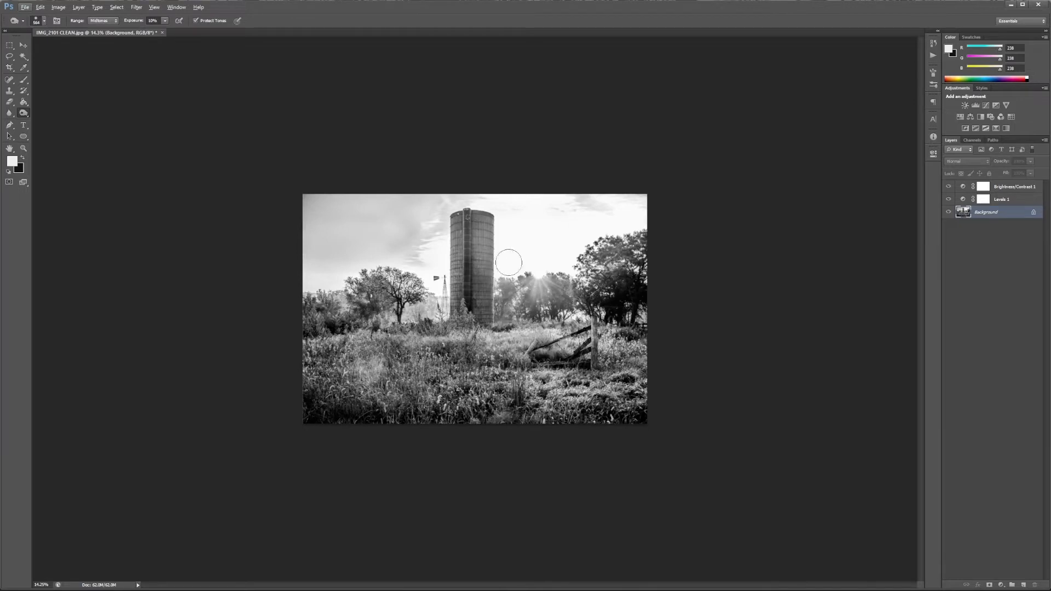
scroll(526, 361, up, 1)
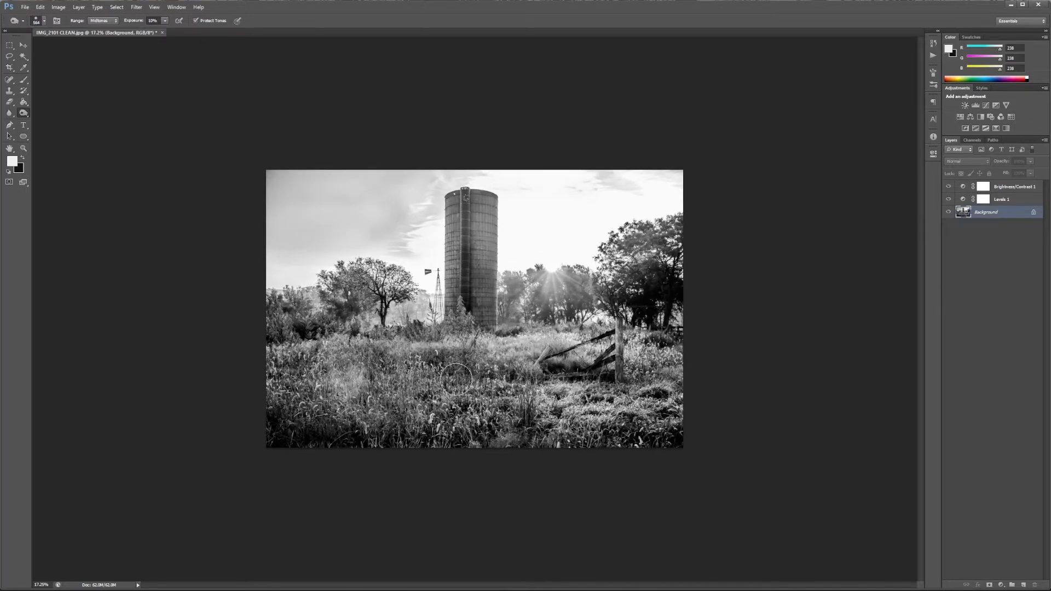
scroll(457, 381, up, 2)
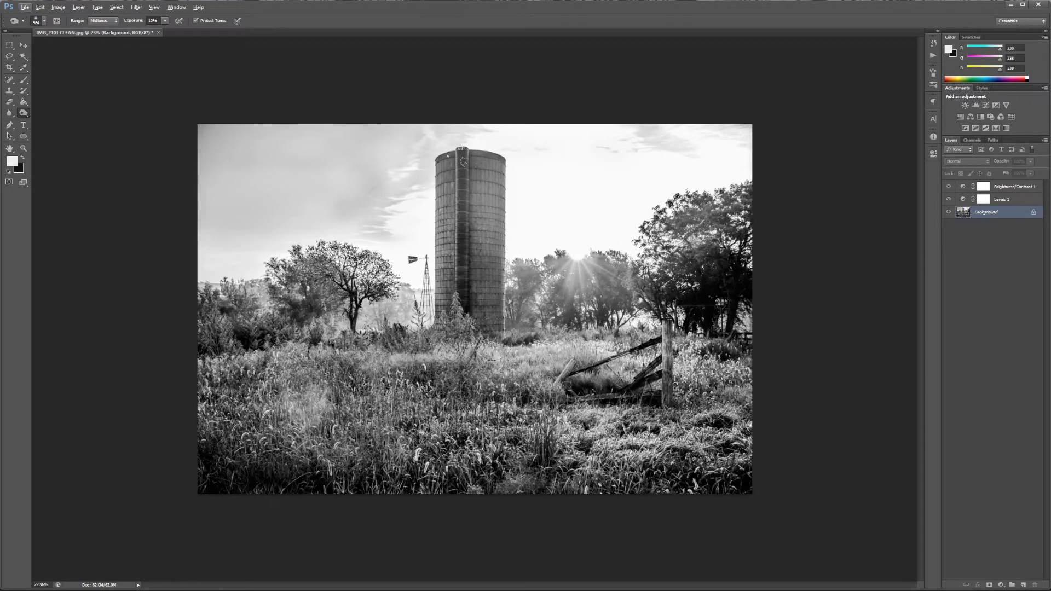
scroll(515, 309, up, 1)
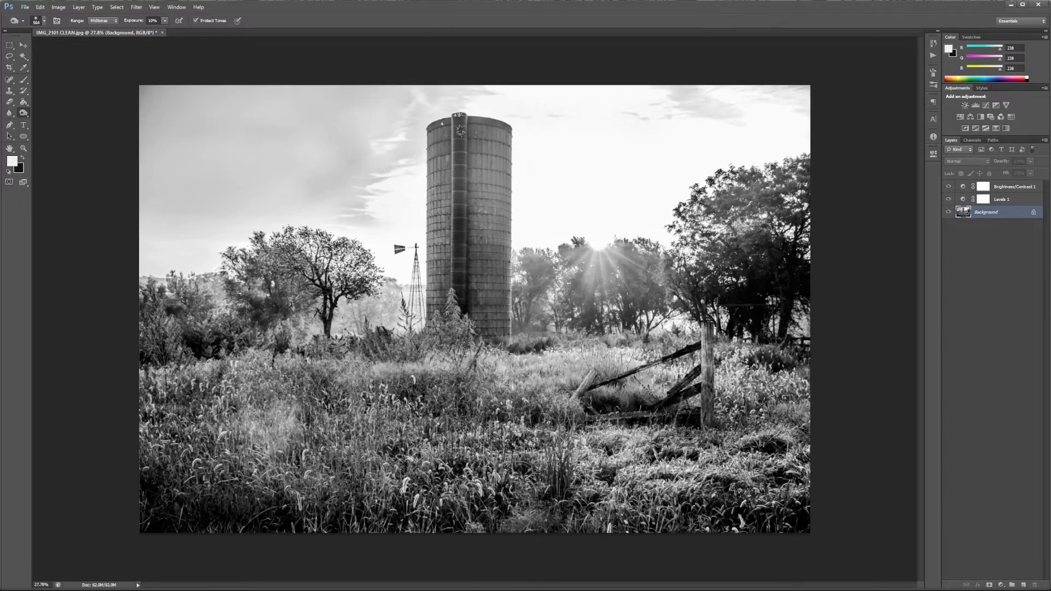
scroll(615, 315, up, 1)
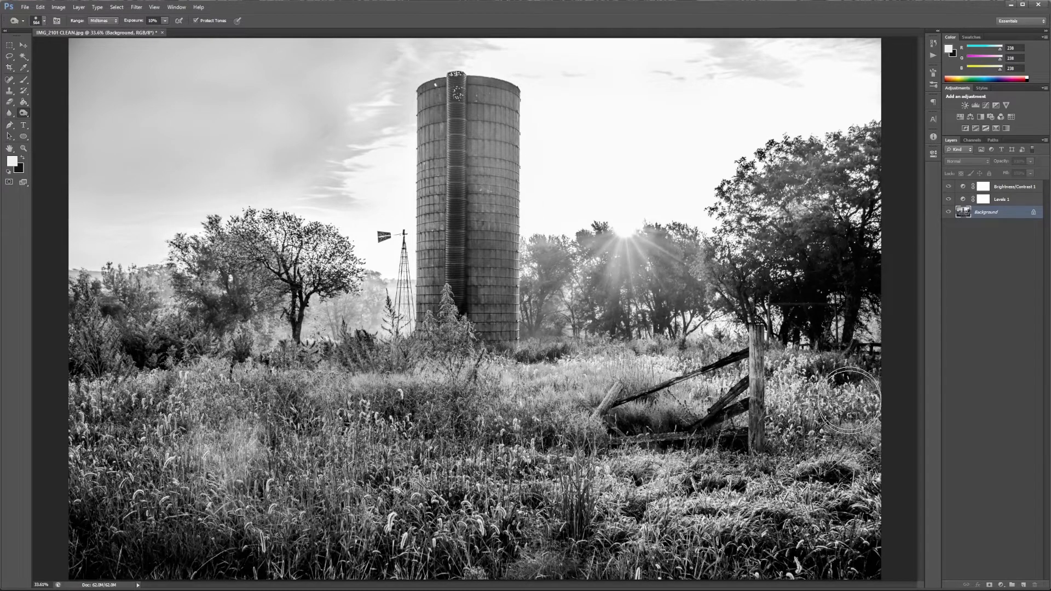
Reduce the Burn brush size and set the tool's range to Shadows with 15% exposure.
alt+right_click(756, 372)
click(27, 115)
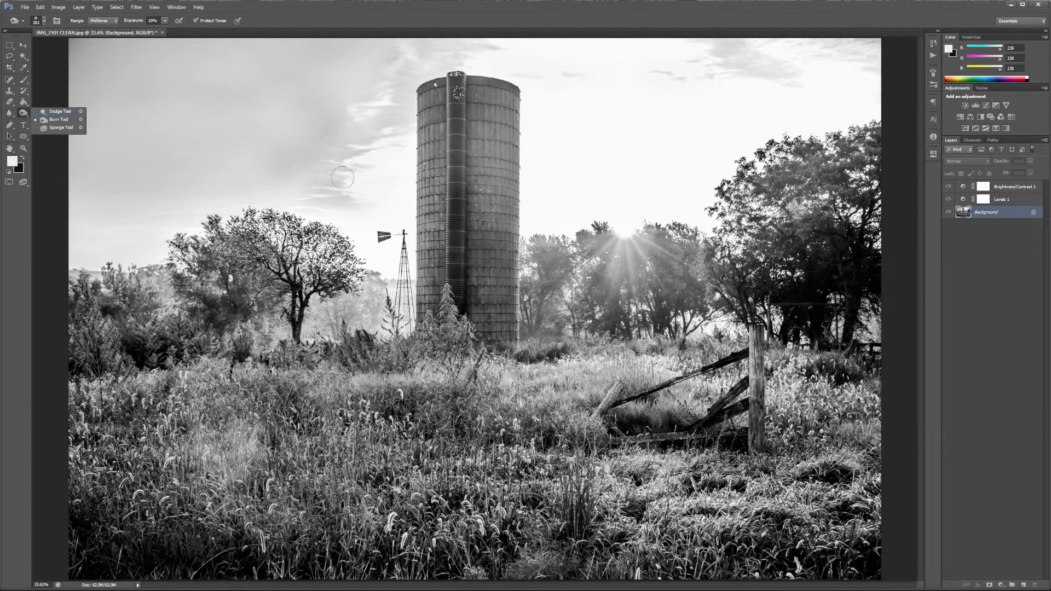
click(252, 4)
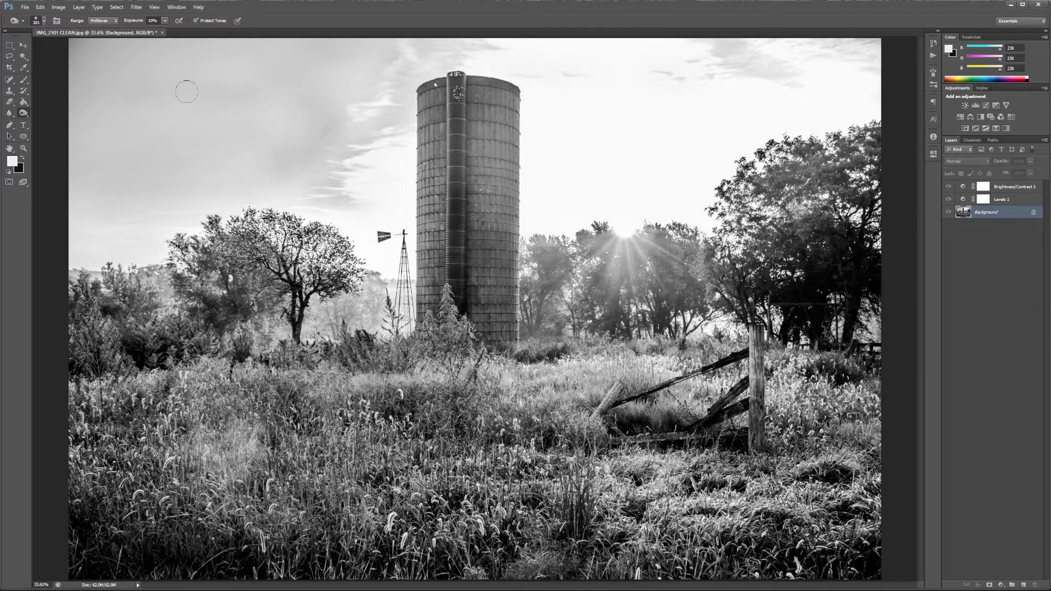
click(111, 21)
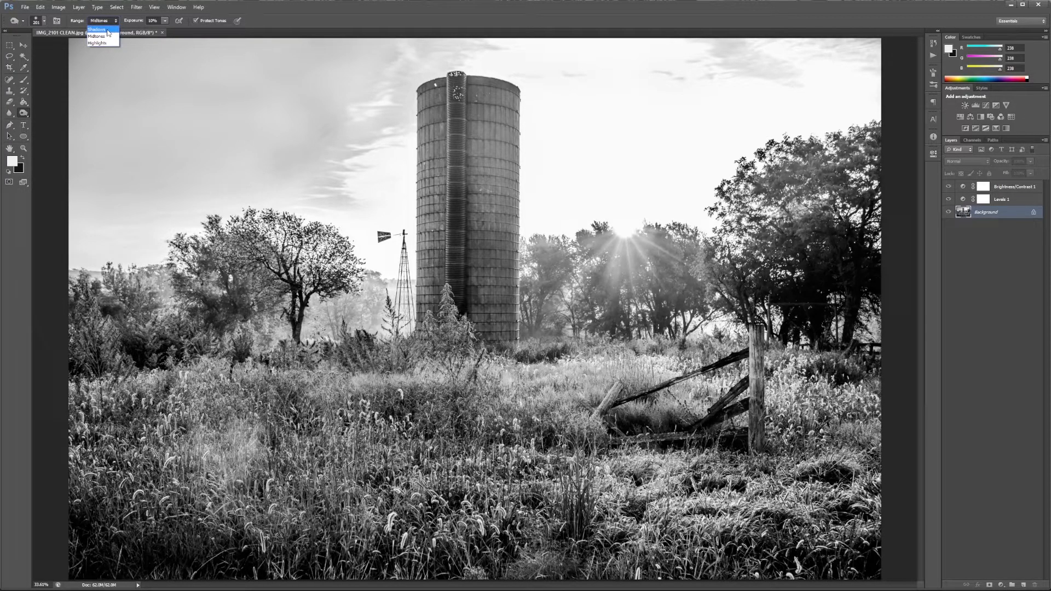
click(108, 30)
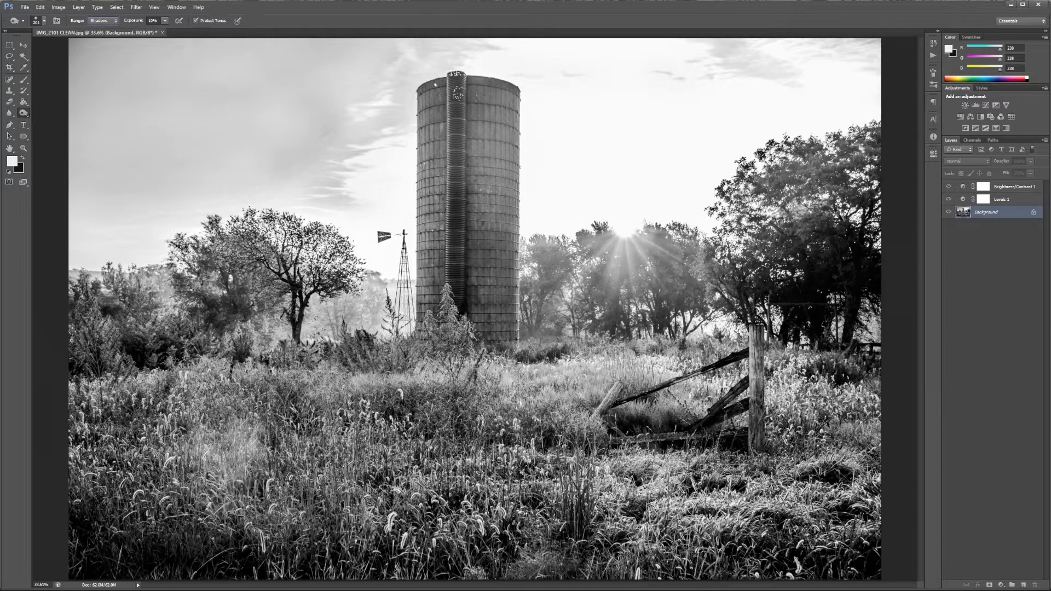
click(153, 20)
With a much smaller brush, burn the bands and panel seams near the top of the silo, right of the corrugated chute.
scroll(489, 122, up, 2)
scroll(490, 123, up, 5)
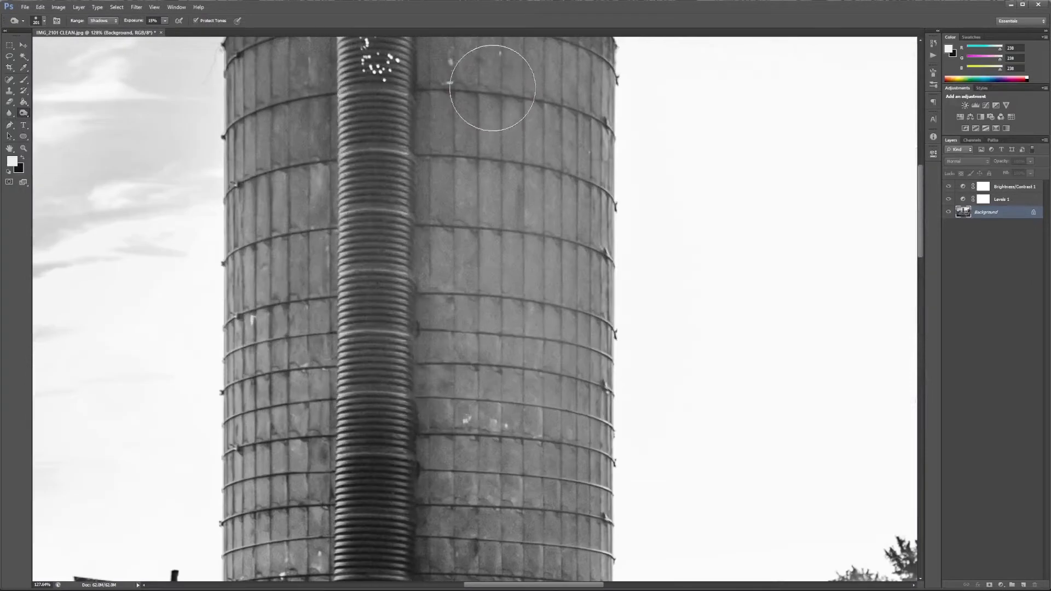
mouse_move(448, 96)
mouse_down()
mouse_move(500, 94)
mouse_move(607, 122)
mouse_up()
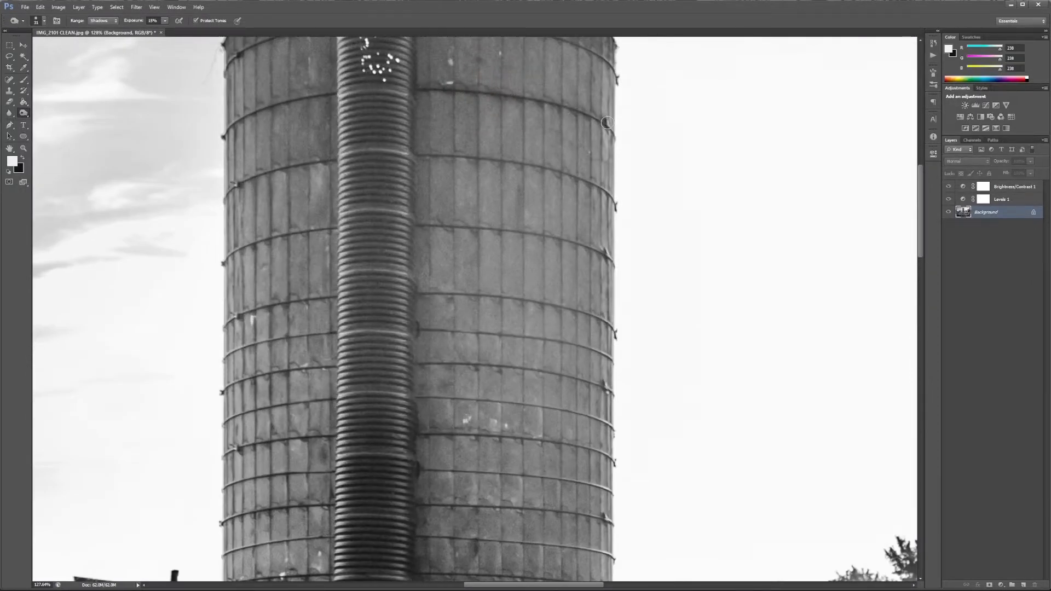
scroll(520, 114, up, 2)
scroll(511, 122, down, 1)
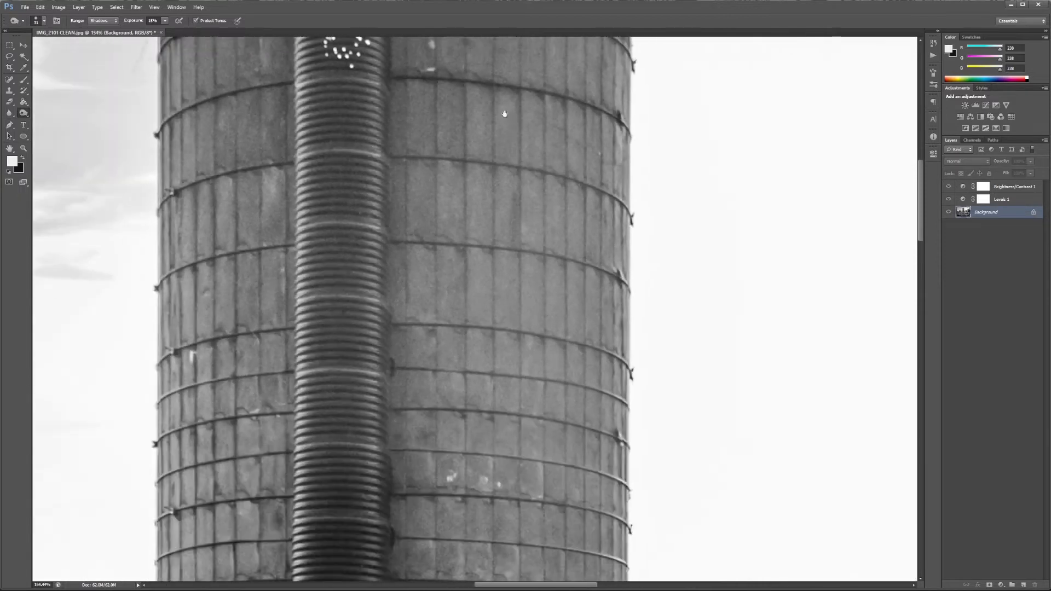
drag(504, 113, 507, 241)
drag(510, 197, 505, 196)
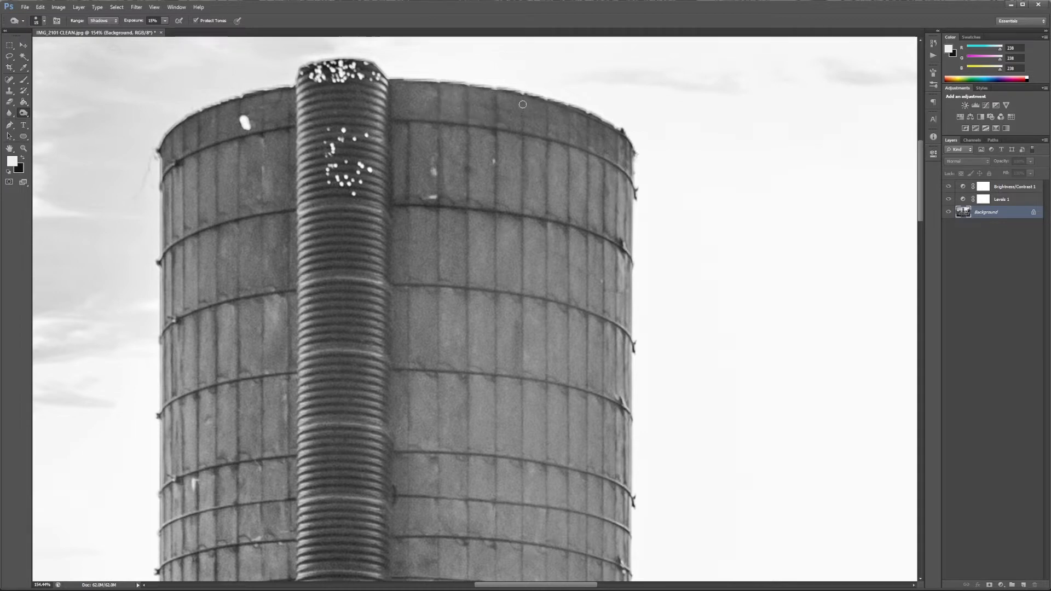
mouse_move(523, 105)
mouse_down()
mouse_move(524, 133)
mouse_move(589, 150)
mouse_up()
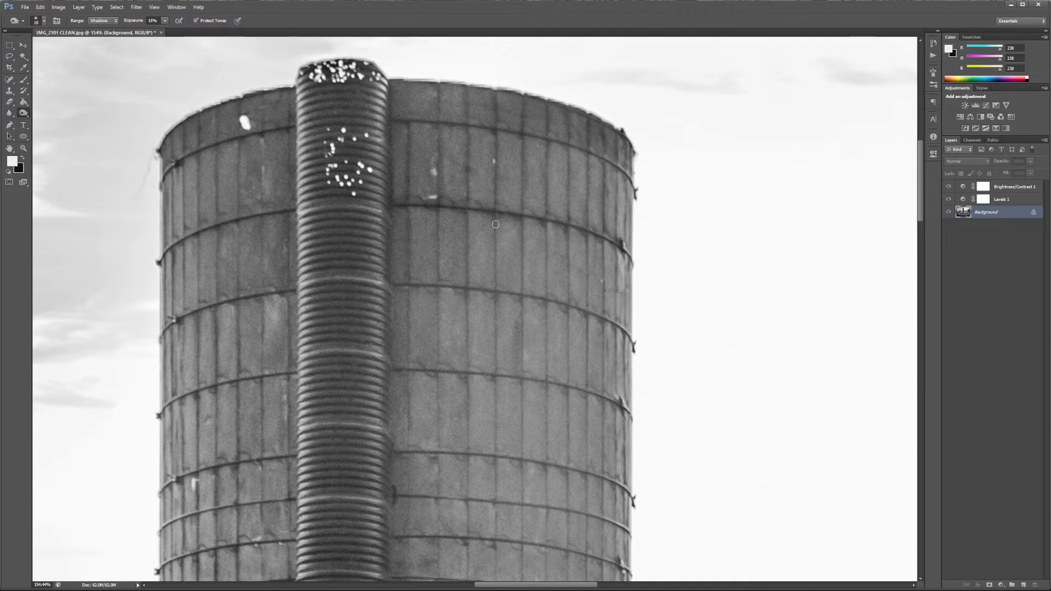
Burn the vertical panel seams on the right half of the silo below the second horizontal band.
drag(496, 220, 500, 278)
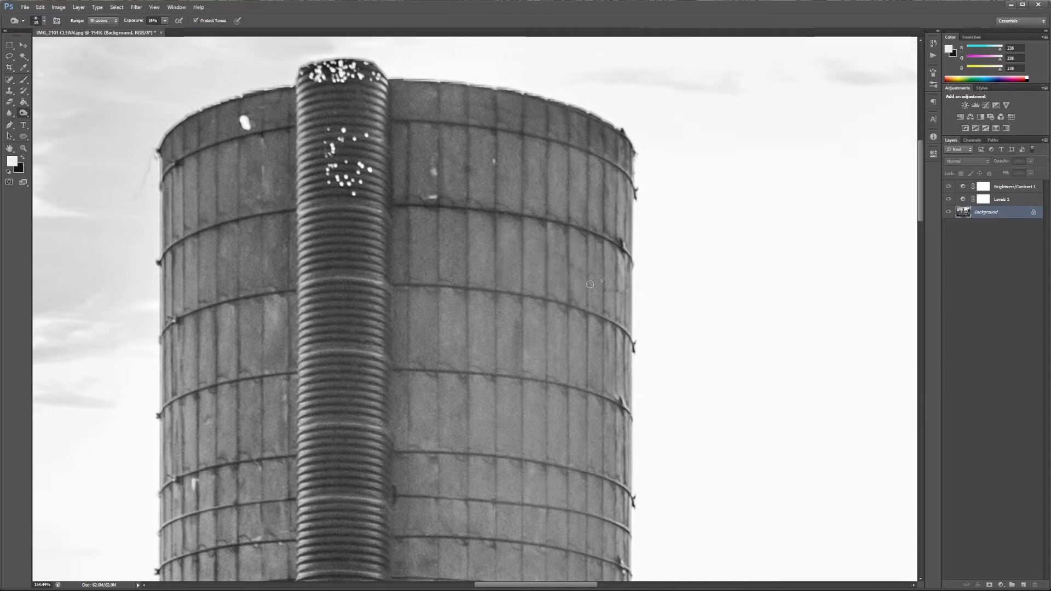
drag(590, 285, 590, 302)
mouse_move(546, 331)
mouse_down()
mouse_move(539, 388)
mouse_move(579, 339)
mouse_move(571, 314)
mouse_move(567, 359)
mouse_up()
mouse_move(524, 437)
mouse_down()
mouse_move(548, 399)
mouse_move(548, 451)
mouse_move(564, 469)
mouse_move(566, 405)
mouse_move(570, 468)
mouse_move(587, 414)
mouse_up()
drag(603, 452, 605, 415)
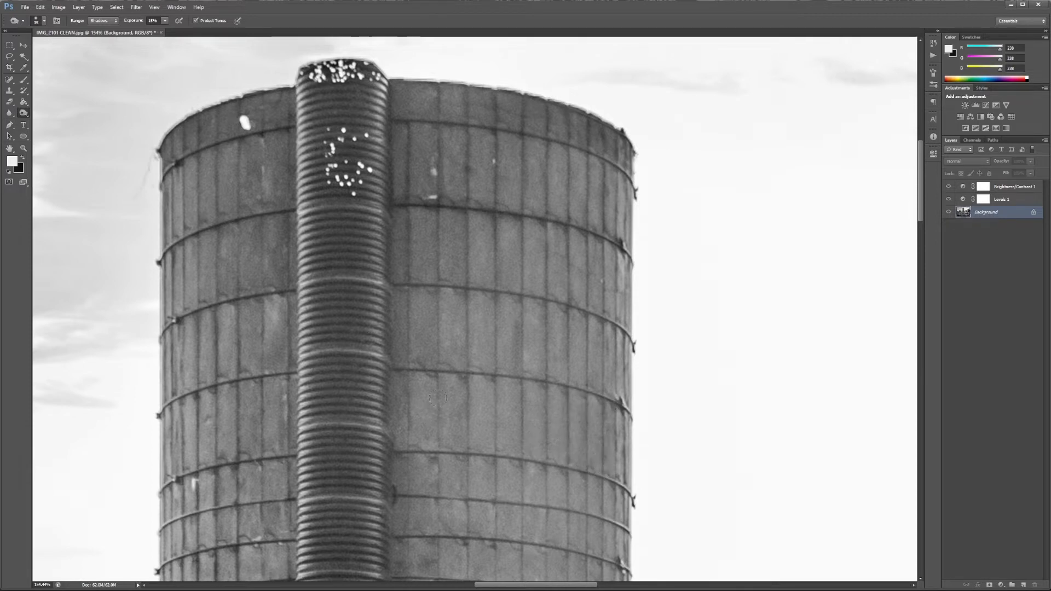
Use a 22 px brush to burn the seams and shaded panels immediately right of the silo's corrugated chute.
drag(468, 383, 467, 435)
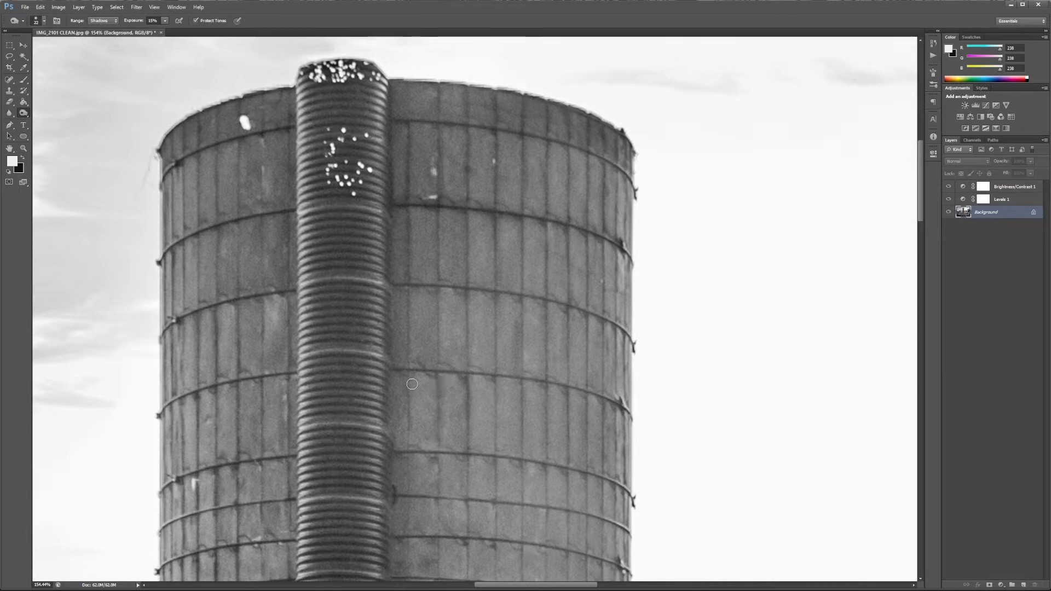
drag(412, 385, 410, 438)
drag(408, 304, 411, 363)
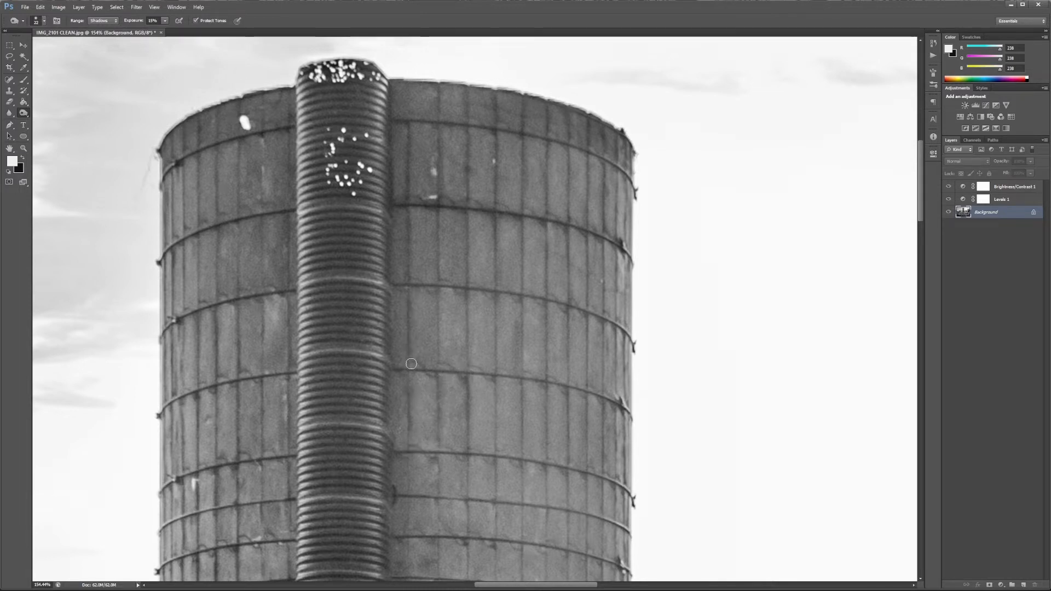
scroll(448, 339, down, 4)
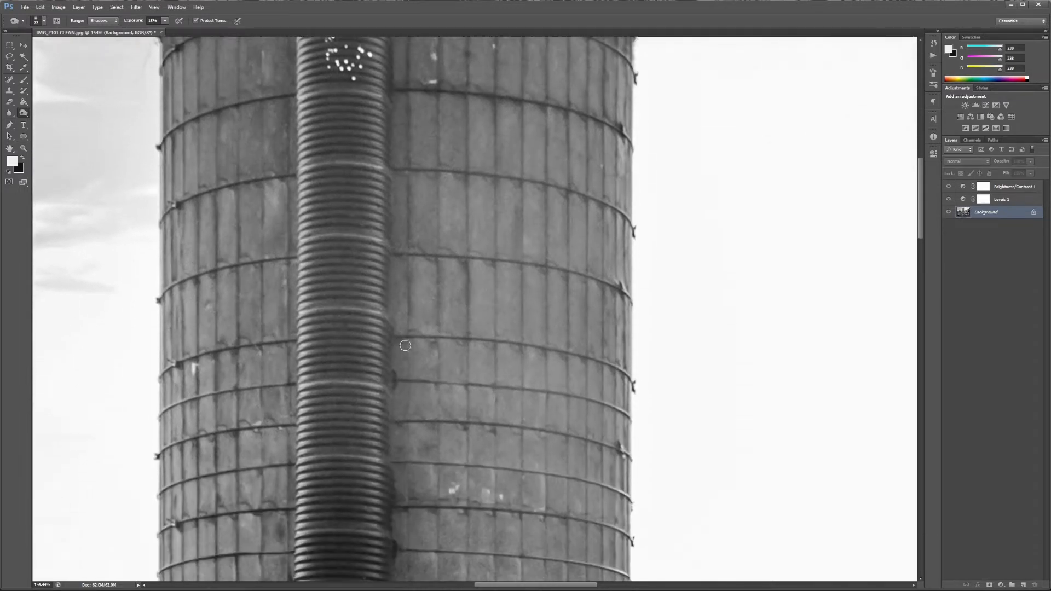
drag(411, 350, 410, 376)
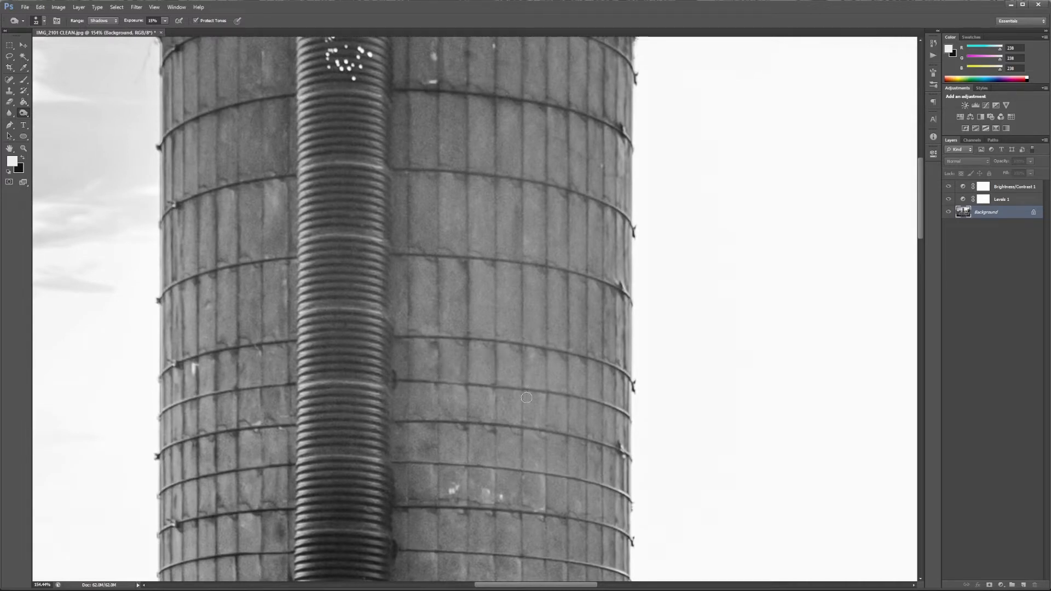
Burn three neighbouring vertical seams in the upper-middle panels on the silo's right half.
scroll(488, 367, down, 3)
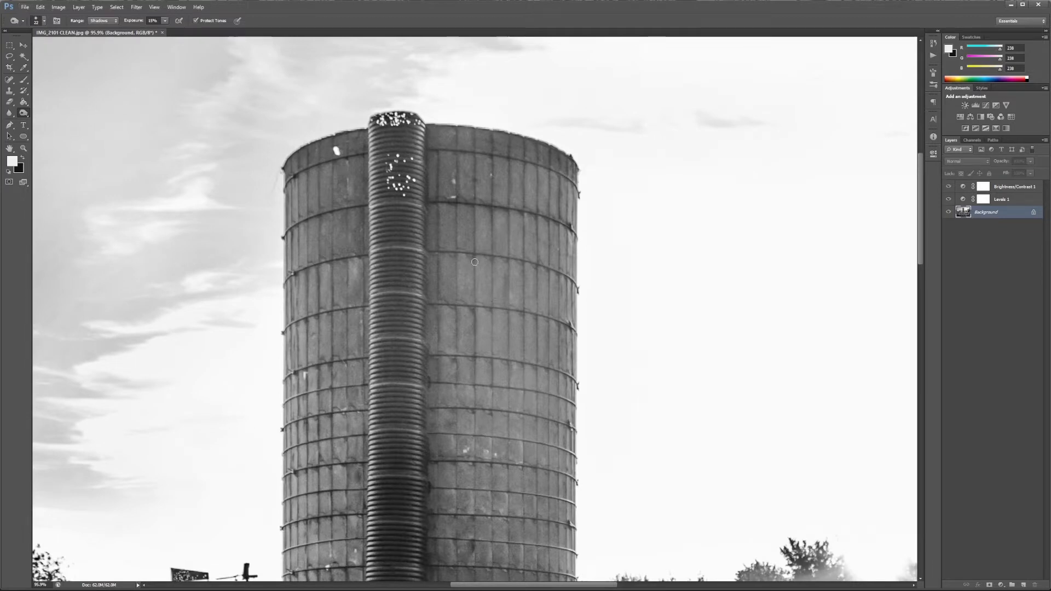
drag(475, 262, 474, 296)
drag(456, 258, 457, 296)
drag(492, 262, 492, 294)
Burn the vertical seams of the upper-middle panels right of the silo's corrugated chute with a smaller, fine brush.
scroll(508, 241, up, 5)
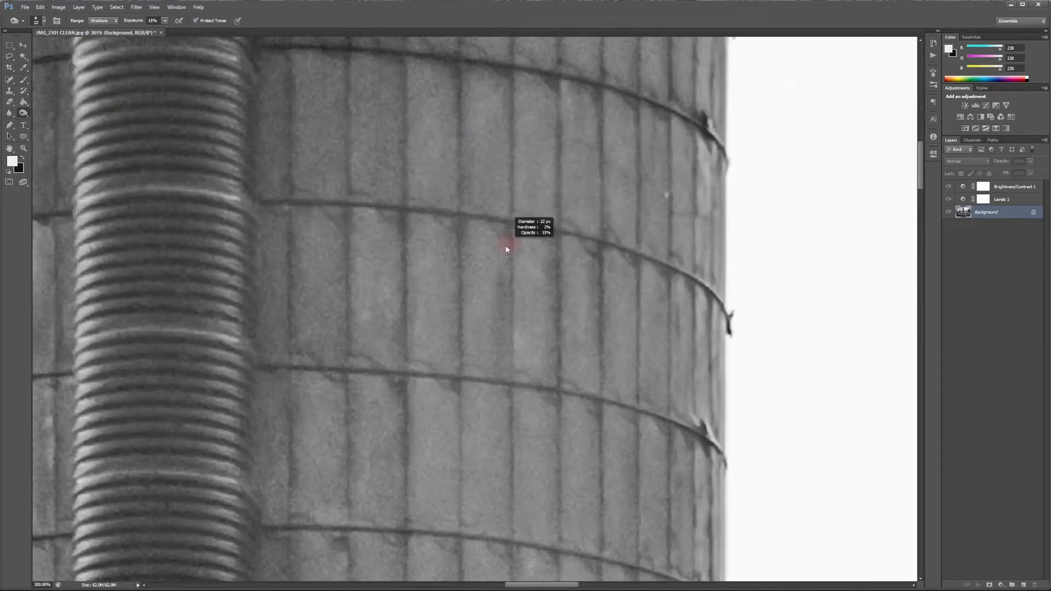
drag(506, 246, 458, 265)
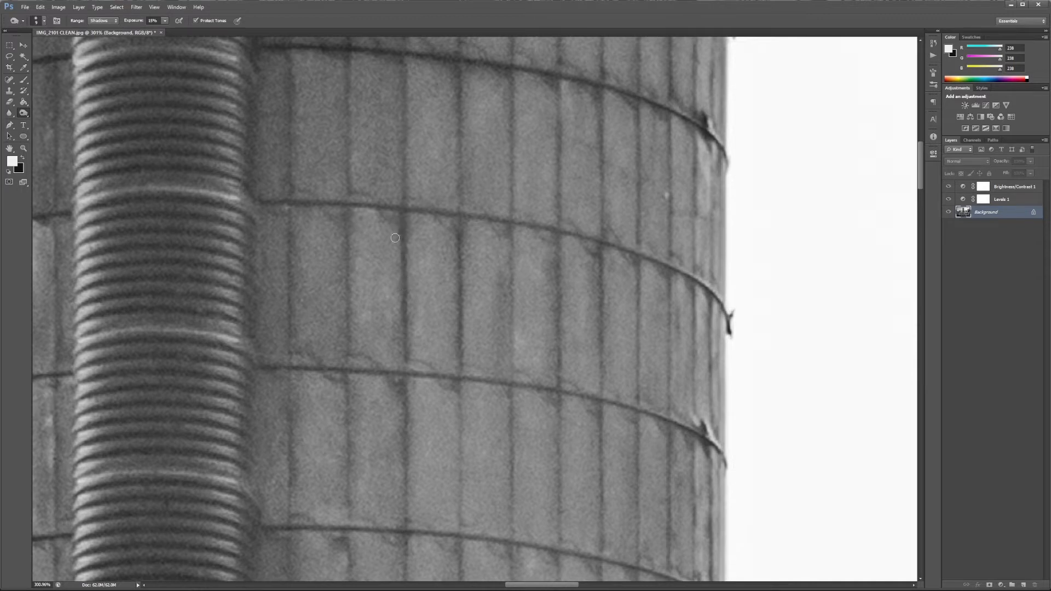
drag(352, 223, 345, 275)
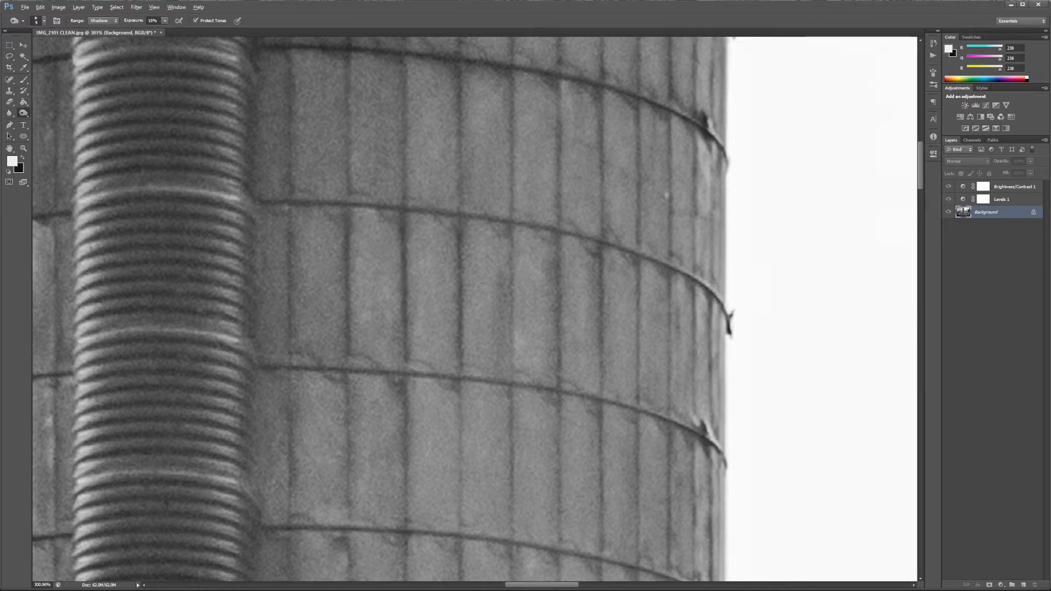
Dodge the midtones of the silo's panels on both sides of the corrugated chute at 10% exposure with a large brush.
scroll(483, 288, down, 5)
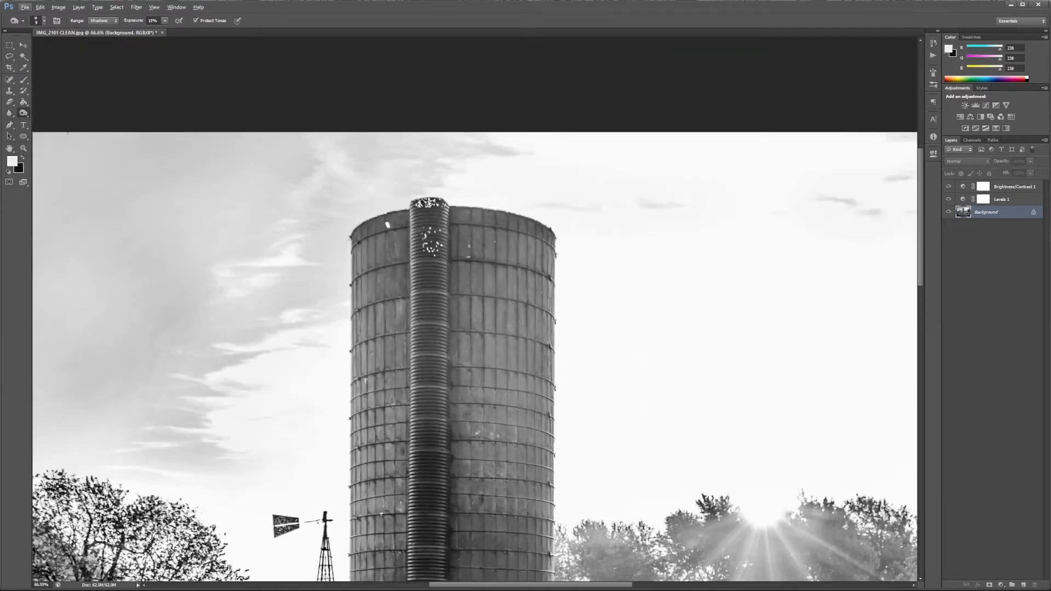
drag(22, 117, 50, 116)
drag(487, 292, 499, 288)
mouse_move(472, 241)
mouse_down()
mouse_move(461, 281)
mouse_move(471, 391)
mouse_move(496, 280)
mouse_move(508, 340)
mouse_move(525, 317)
mouse_up()
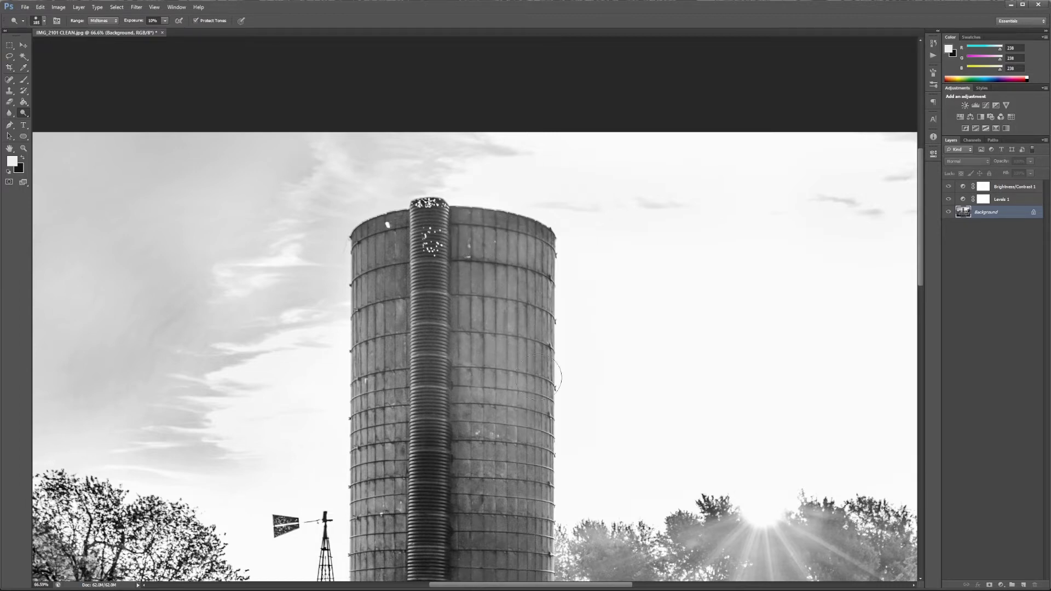
scroll(509, 372, down, 5)
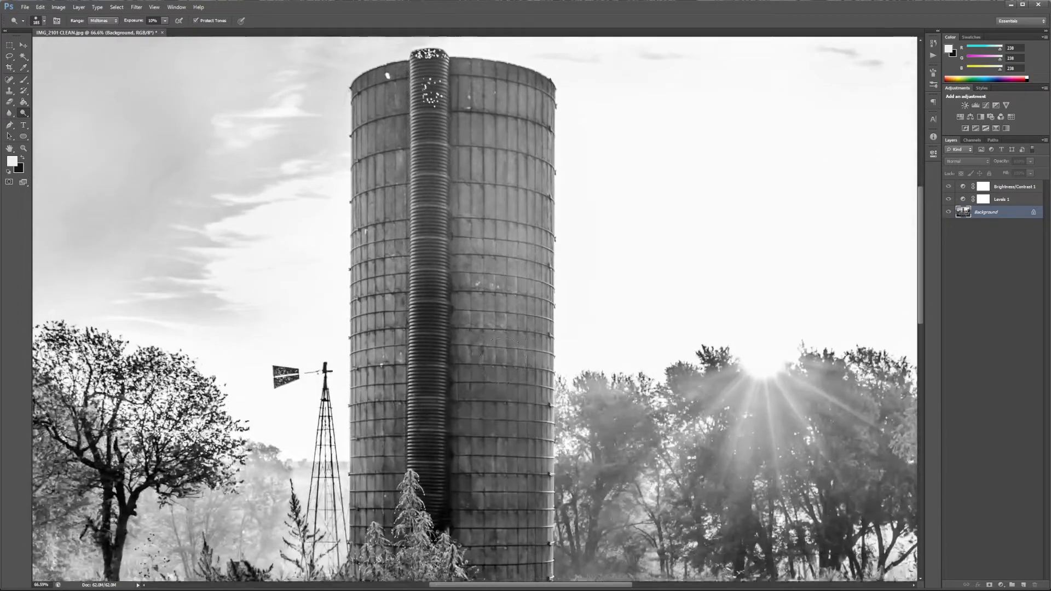
scroll(503, 358, down, 1)
mouse_move(472, 246)
mouse_down()
mouse_move(485, 419)
mouse_move(492, 391)
mouse_move(477, 372)
mouse_move(522, 365)
mouse_move(533, 458)
mouse_up()
mouse_move(507, 495)
mouse_down()
mouse_move(482, 376)
mouse_move(486, 389)
mouse_move(471, 370)
mouse_move(487, 533)
mouse_move(502, 510)
mouse_up()
mouse_move(416, 438)
mouse_down()
mouse_move(390, 441)
mouse_move(400, 144)
mouse_move(385, 62)
mouse_up()
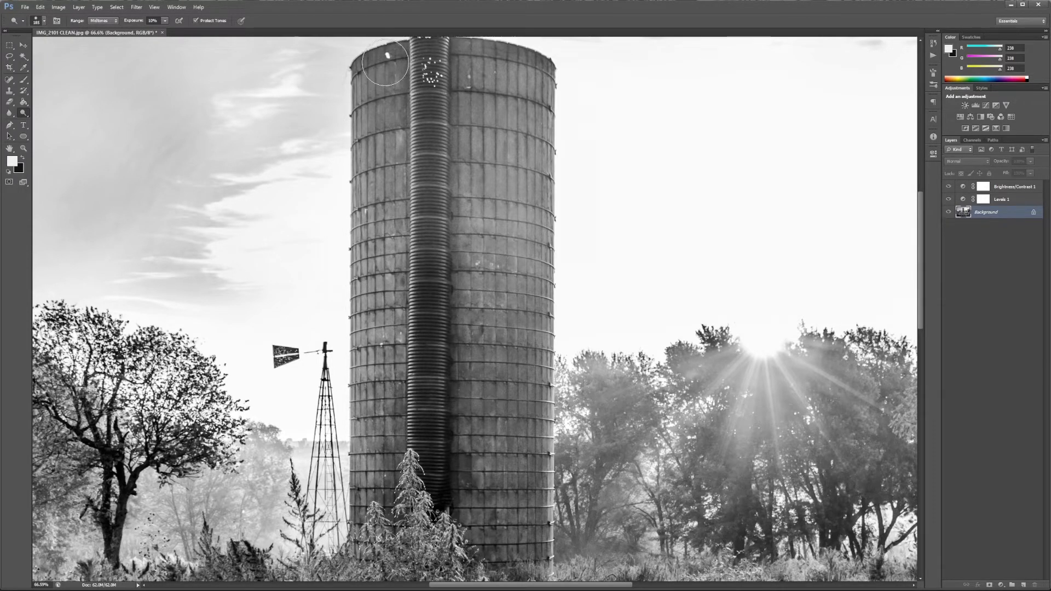
Dodge the midtones along the silo's corrugated chute from top to base with a brush narrower than the chute.
scroll(434, 160, up, 2)
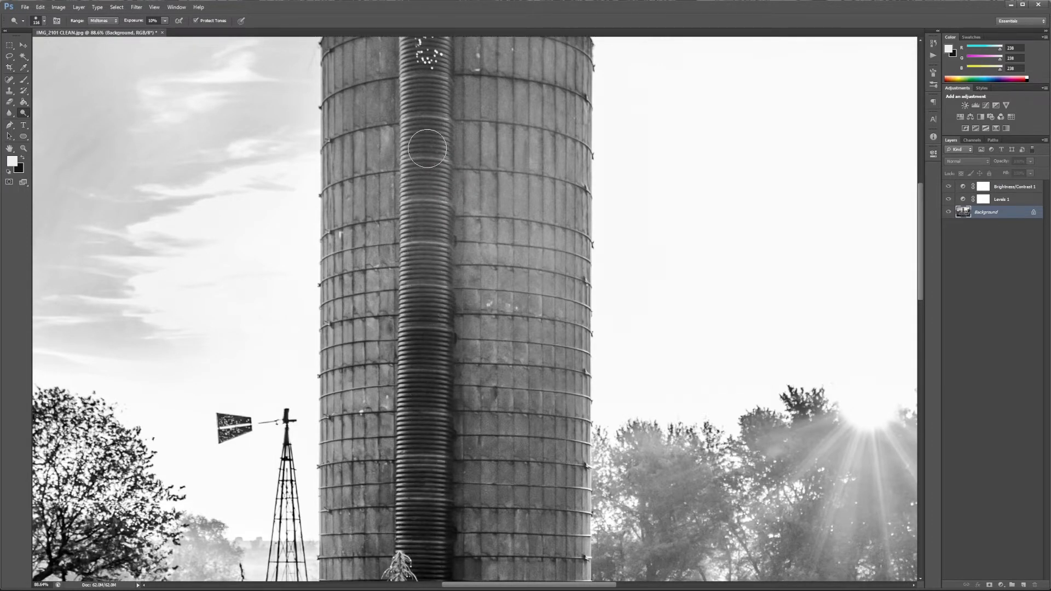
scroll(427, 146, up, 3)
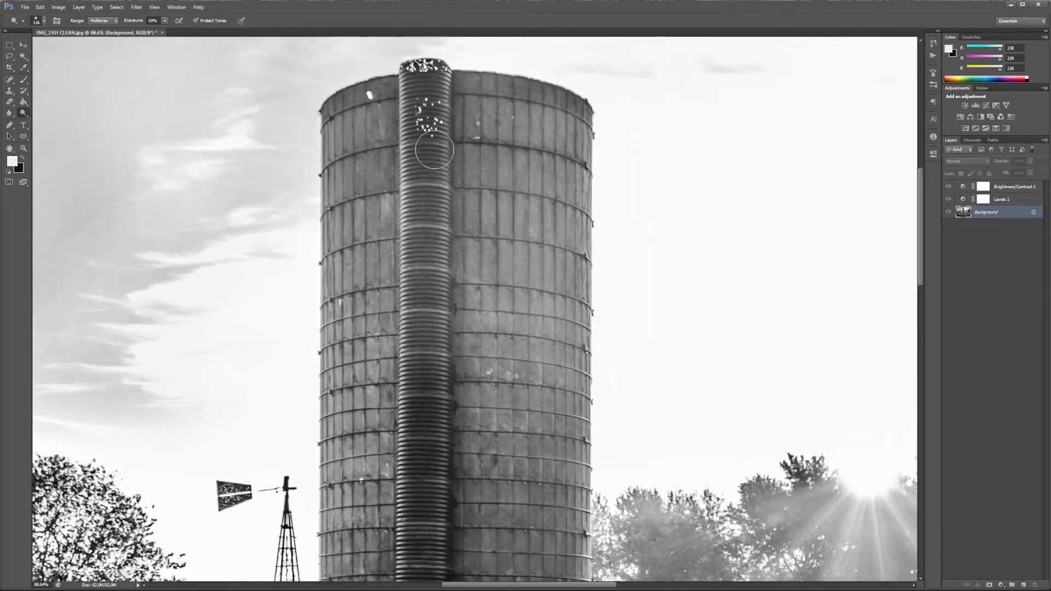
scroll(422, 242, down, 3)
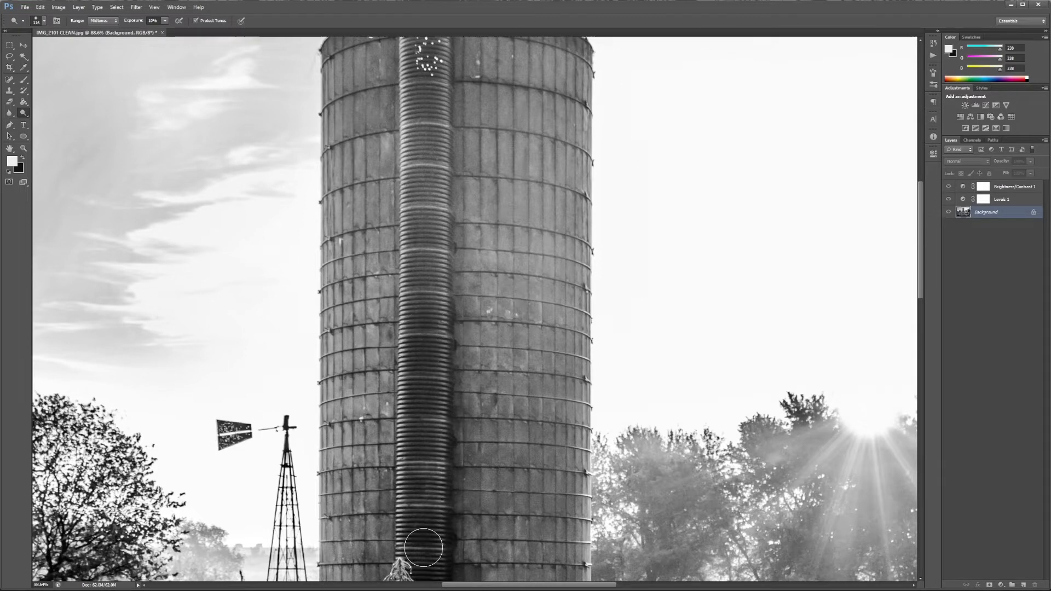
scroll(423, 545, down, 5)
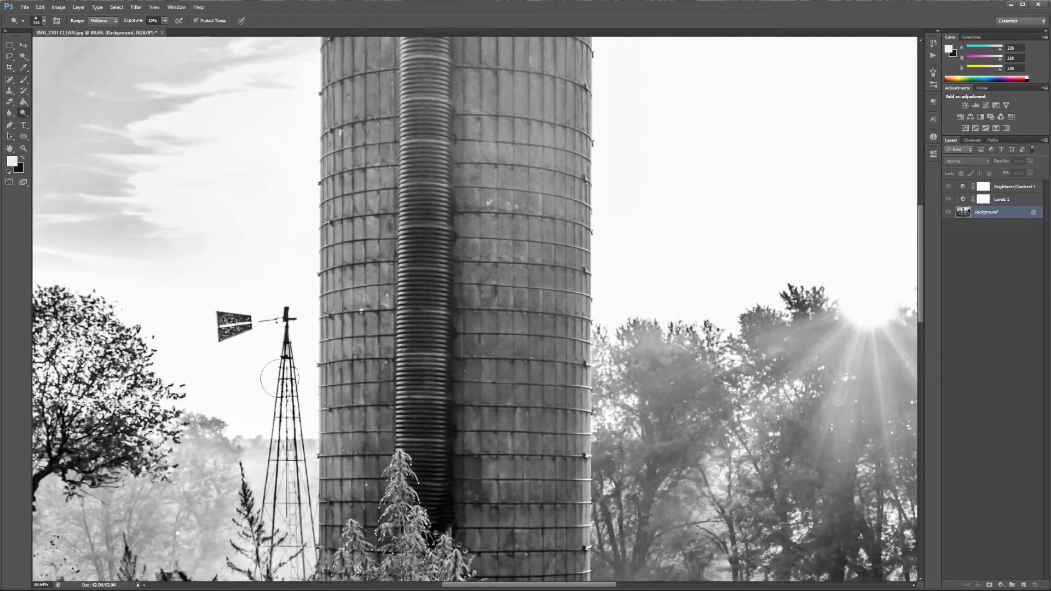
scroll(61, 99, up, 2)
Burn the shadows along the upper half of the corrugated chute with a brush about as wide as the chute.
right_click(21, 114)
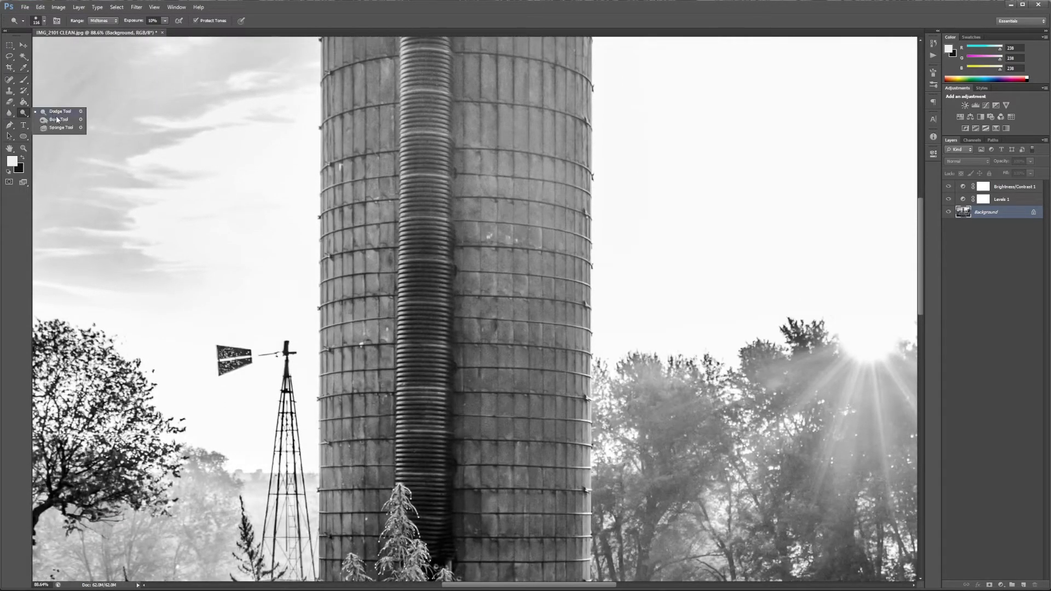
click(57, 121)
scroll(452, 181, up, 4)
scroll(453, 181, up, 3)
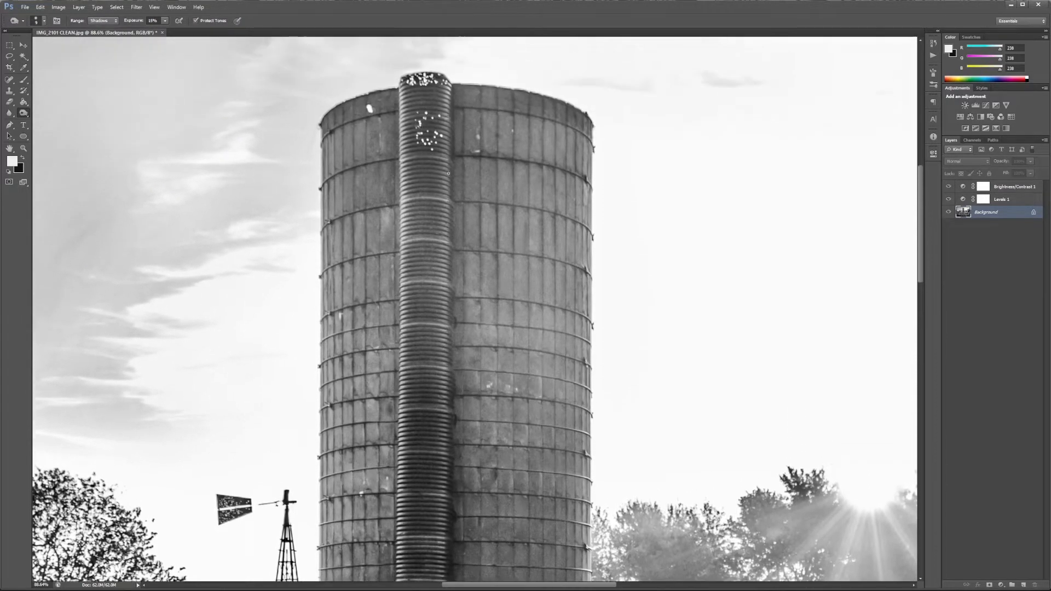
mouse_move(409, 133)
mouse_down()
mouse_move(441, 114)
mouse_move(427, 108)
mouse_move(420, 469)
mouse_up()
scroll(431, 285, down, 1)
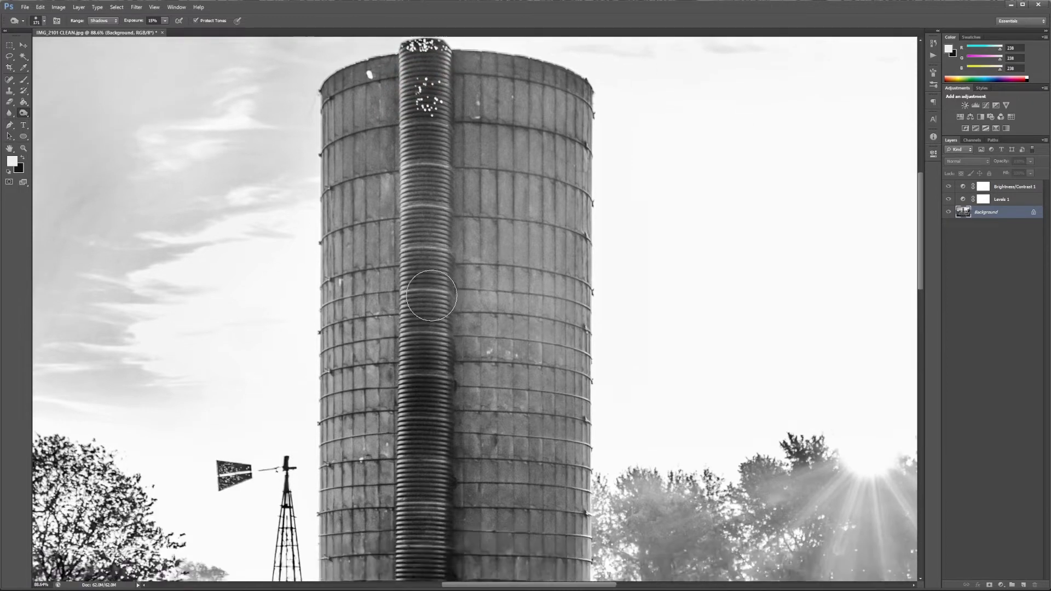
drag(439, 204, 444, 274)
mouse_move(432, 238)
mouse_down()
mouse_move(408, 230)
mouse_move(419, 367)
mouse_up()
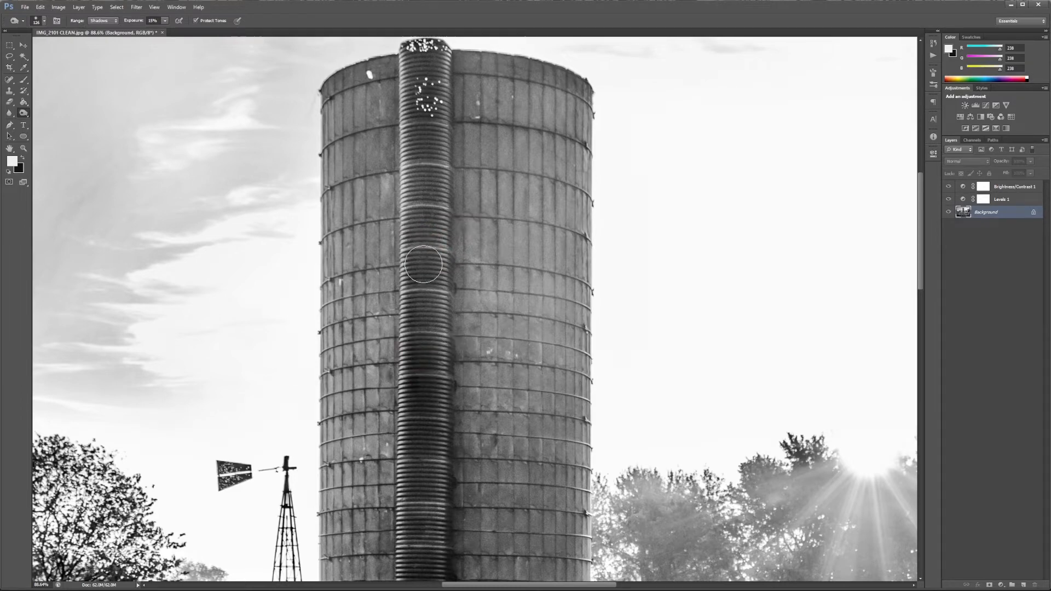
Burn the shadows along the lower half of the corrugated chute down to the weeds at the silo's base.
drag(423, 265, 422, 476)
scroll(438, 413, down, 5)
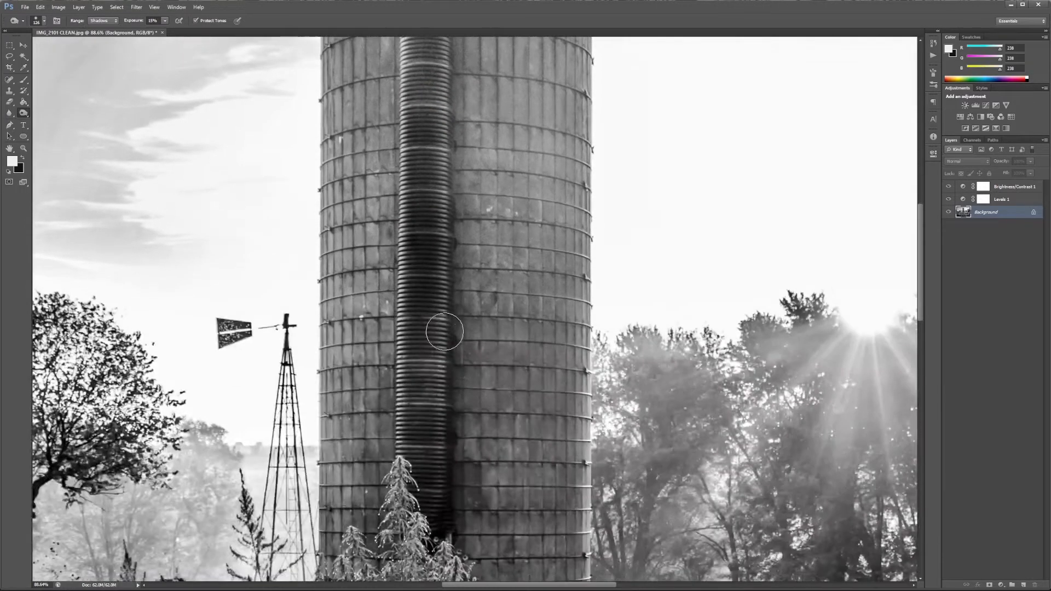
mouse_move(438, 353)
mouse_down()
mouse_move(440, 467)
mouse_move(424, 356)
mouse_move(427, 429)
mouse_up()
scroll(436, 445, down, 3)
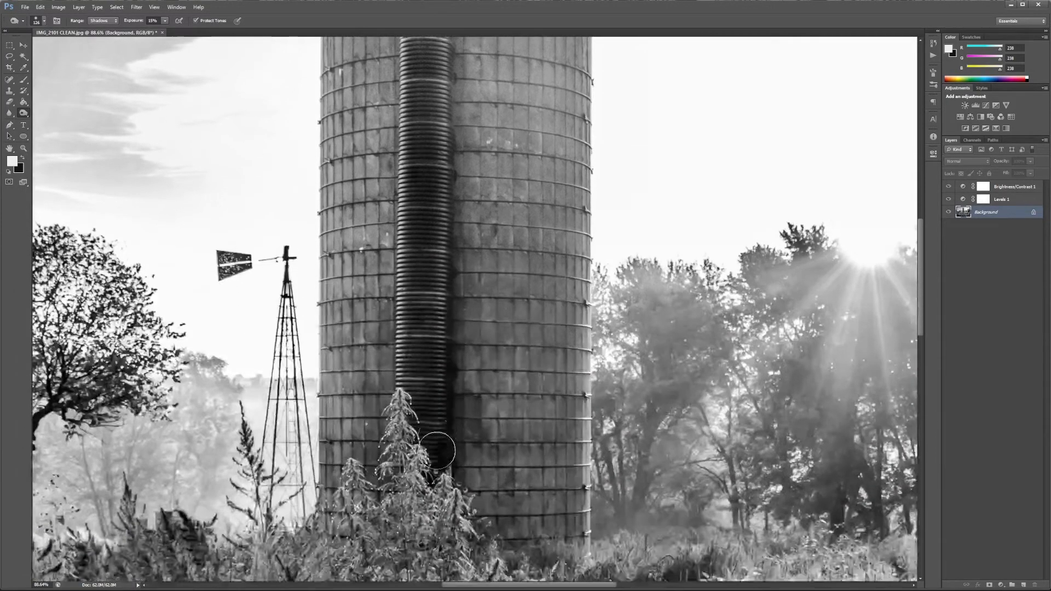
scroll(419, 387, down, 3)
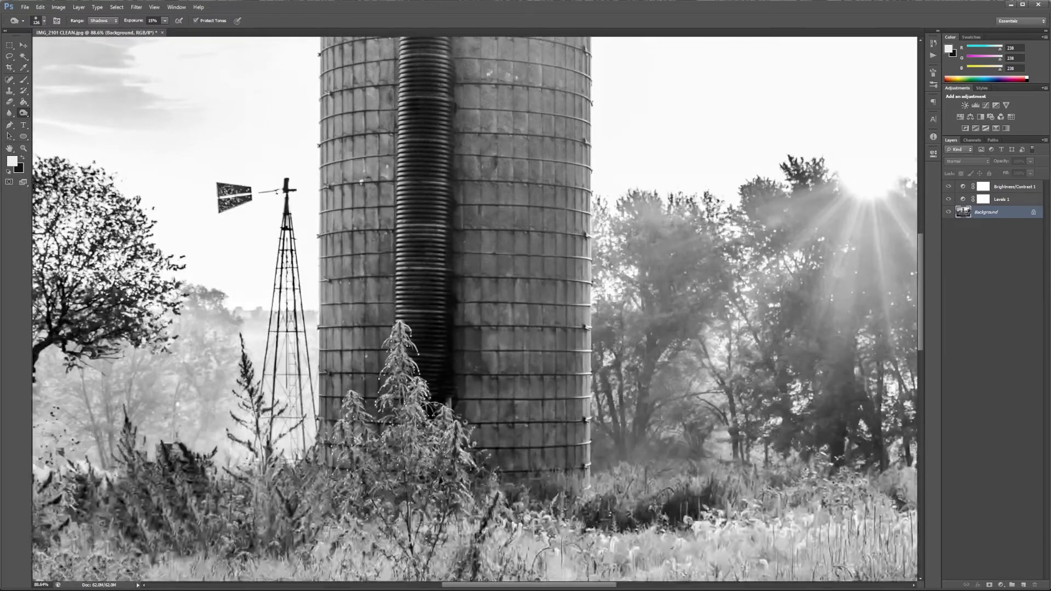
Set the Burn tool's range to Midtones and darken the misty brush between the left tree and the silo with a 267 px brush.
scroll(436, 395, down, 3)
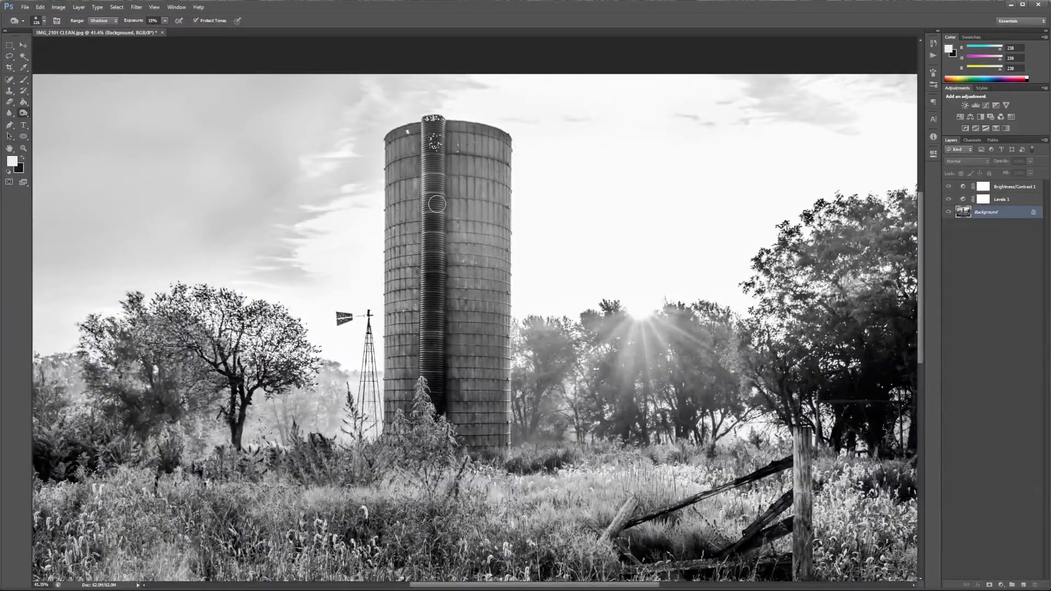
scroll(459, 340, down, 2)
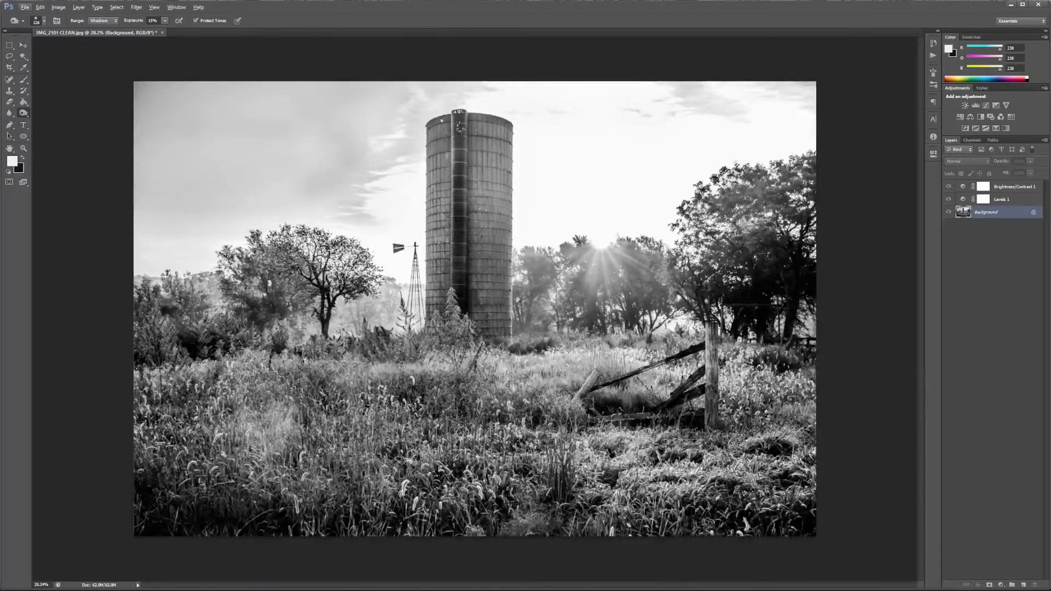
scroll(462, 432, up, 1)
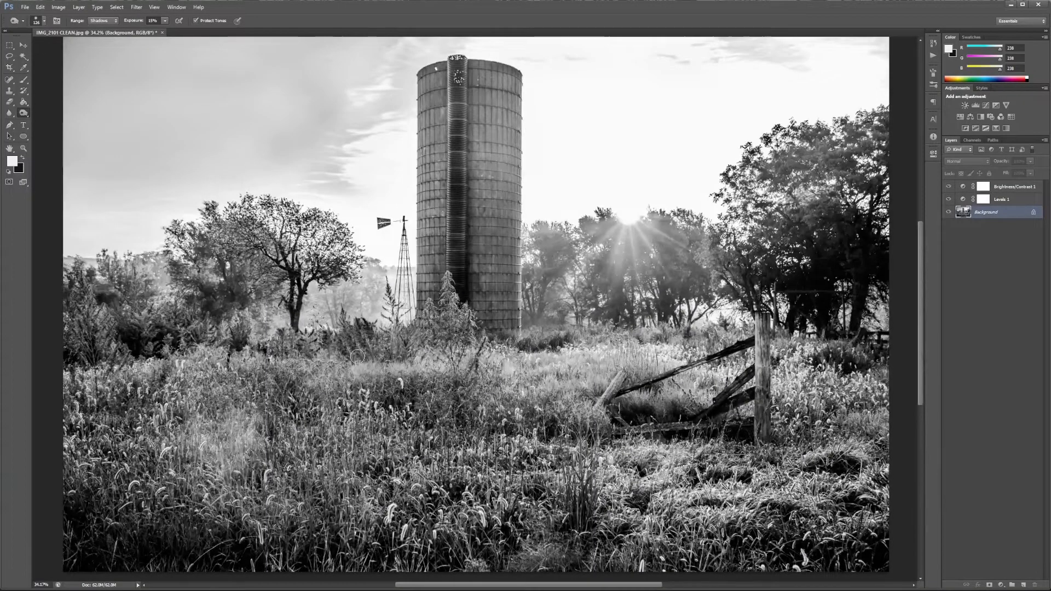
scroll(357, 356, up, 1)
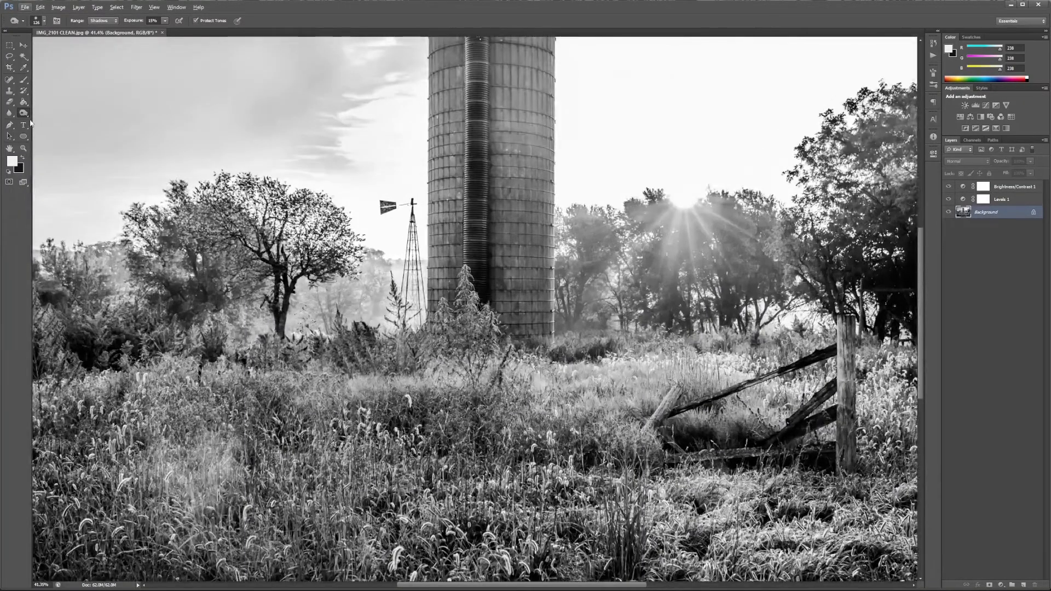
click(112, 23)
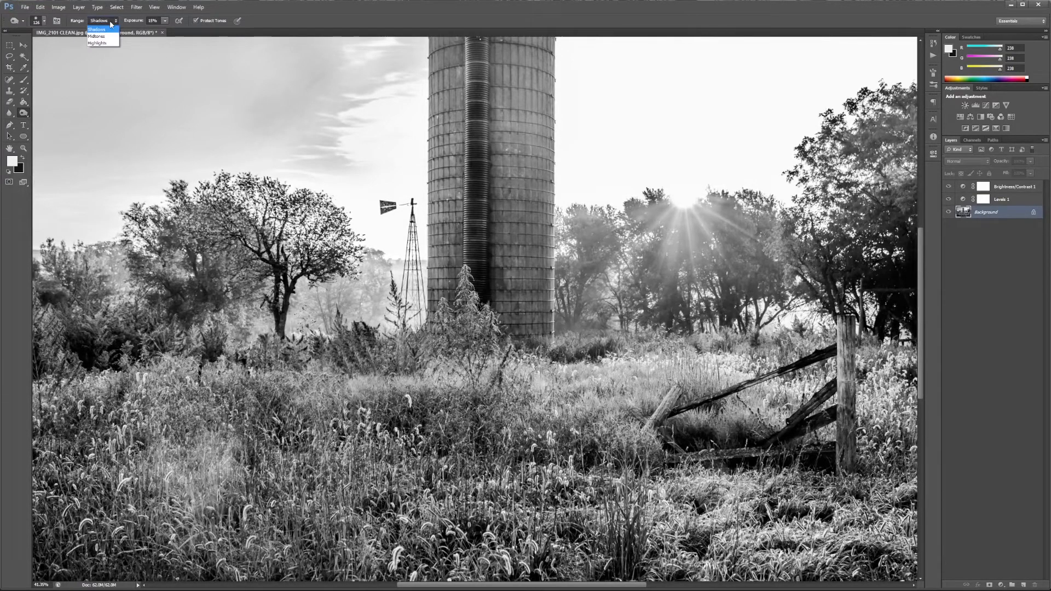
click(103, 34)
drag(370, 301, 385, 300)
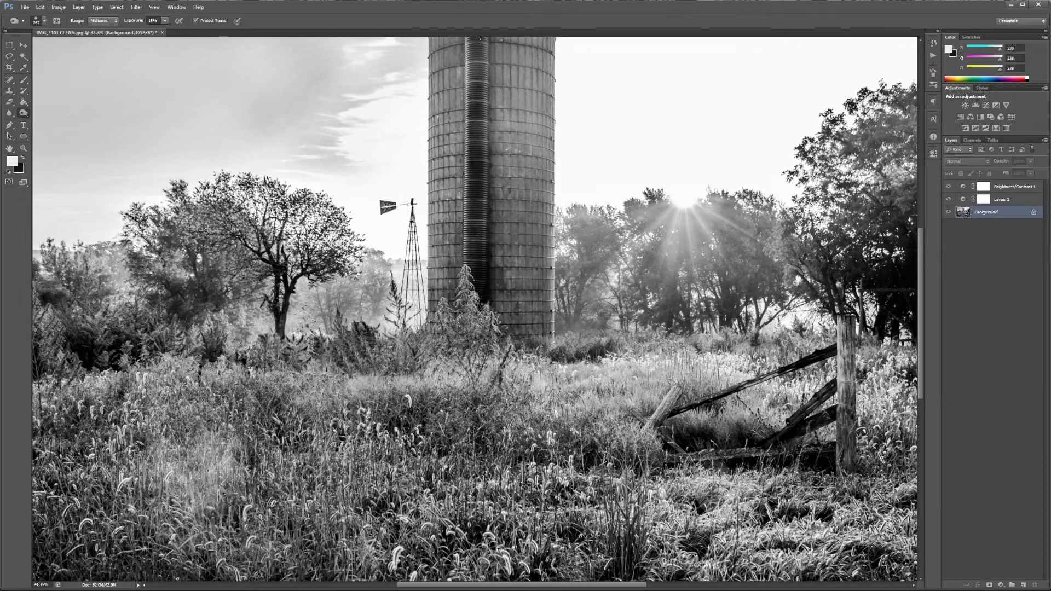
scroll(308, 368, down, 3)
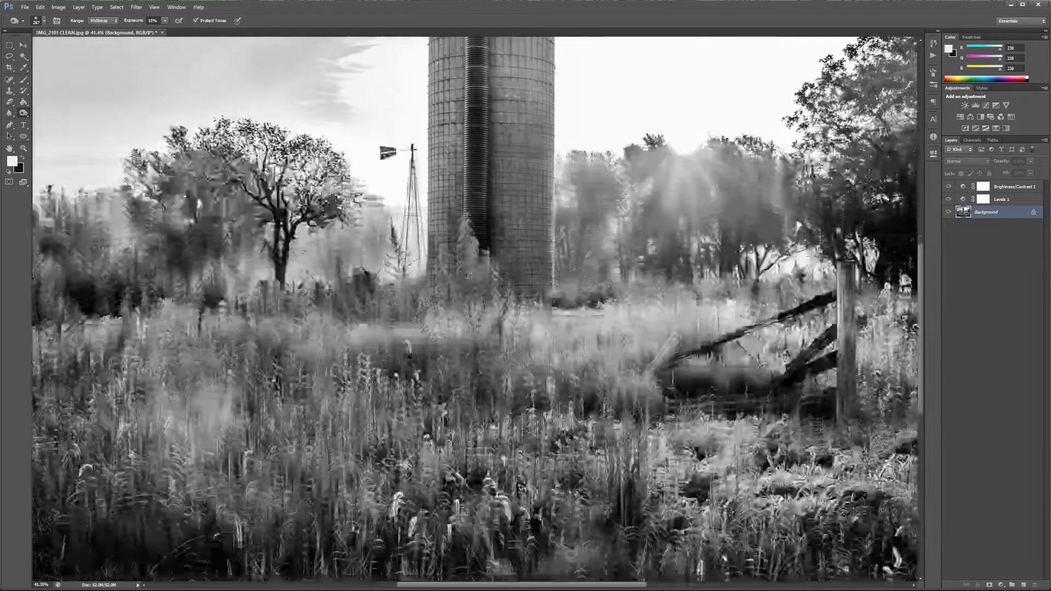
scroll(315, 378, down, 2)
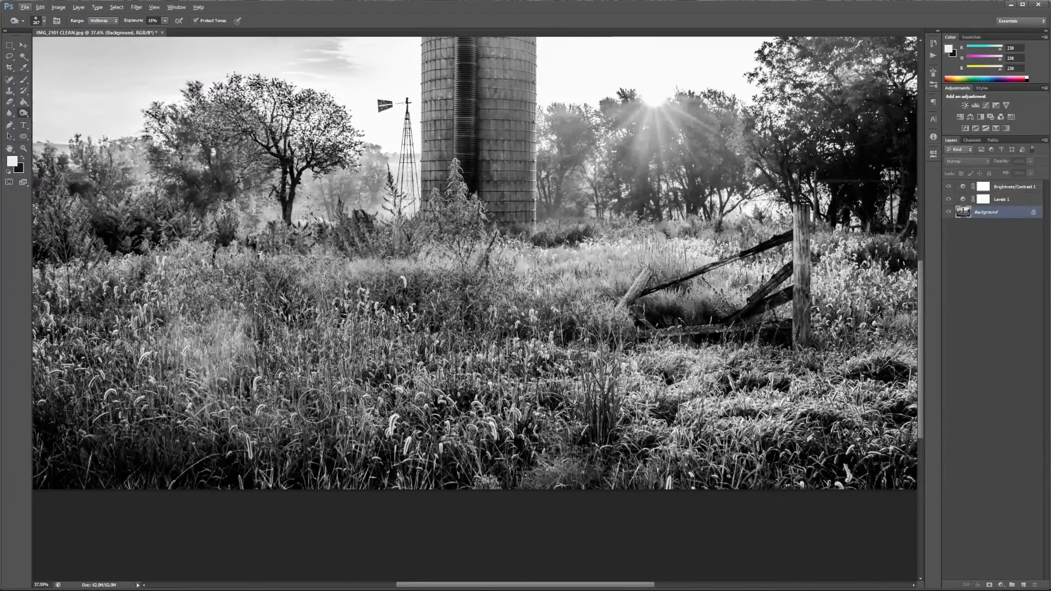
scroll(539, 190, up, 1)
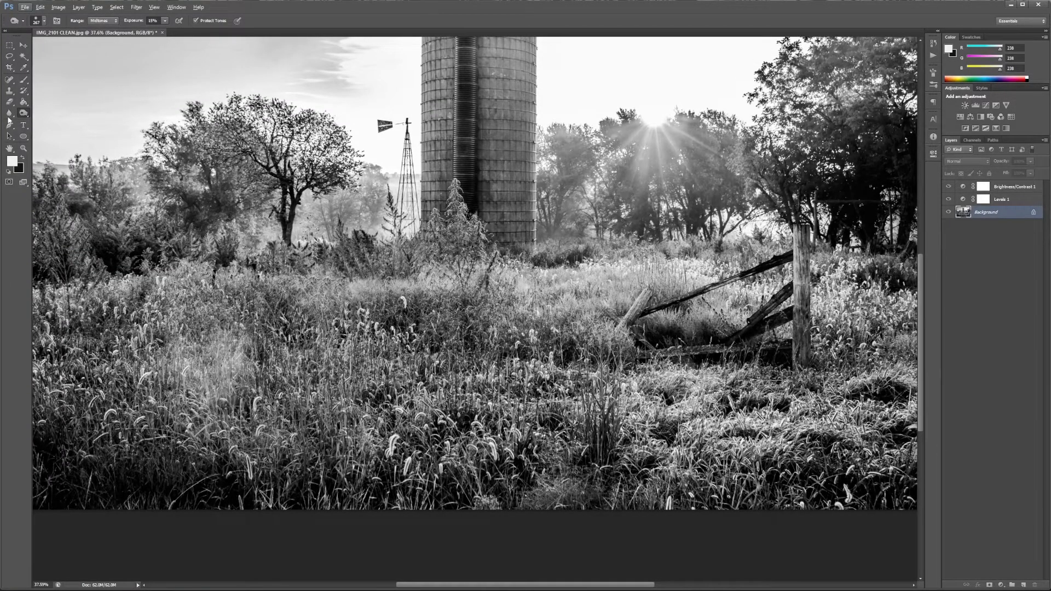
Burn the shadows across the foreground grass and around the broken fence with a very large brush, using the Shadows range.
click(115, 22)
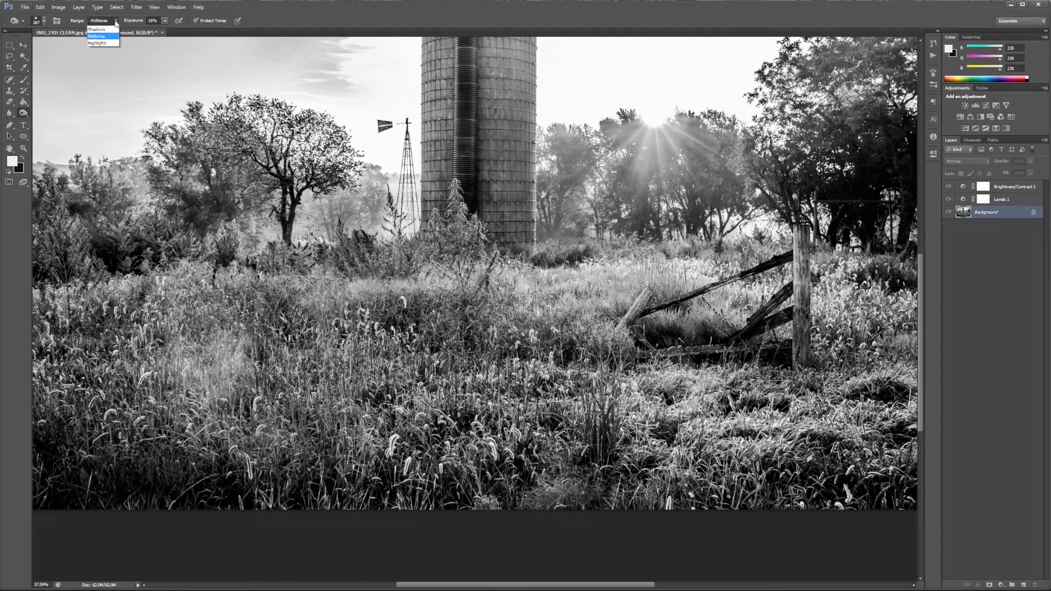
click(97, 30)
drag(164, 461, 211, 464)
drag(164, 410, 219, 411)
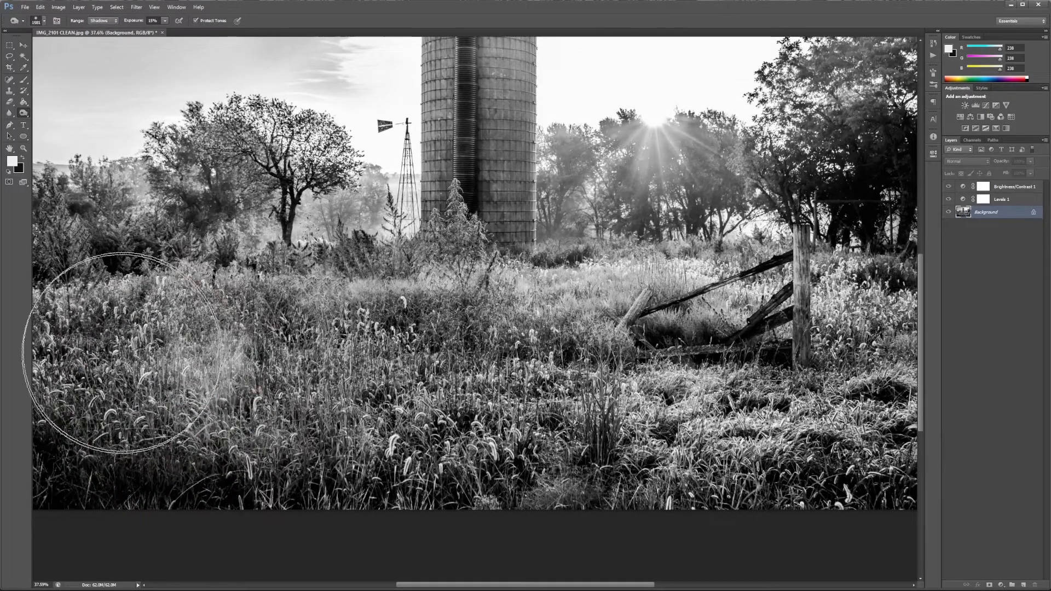
drag(123, 389, 162, 389)
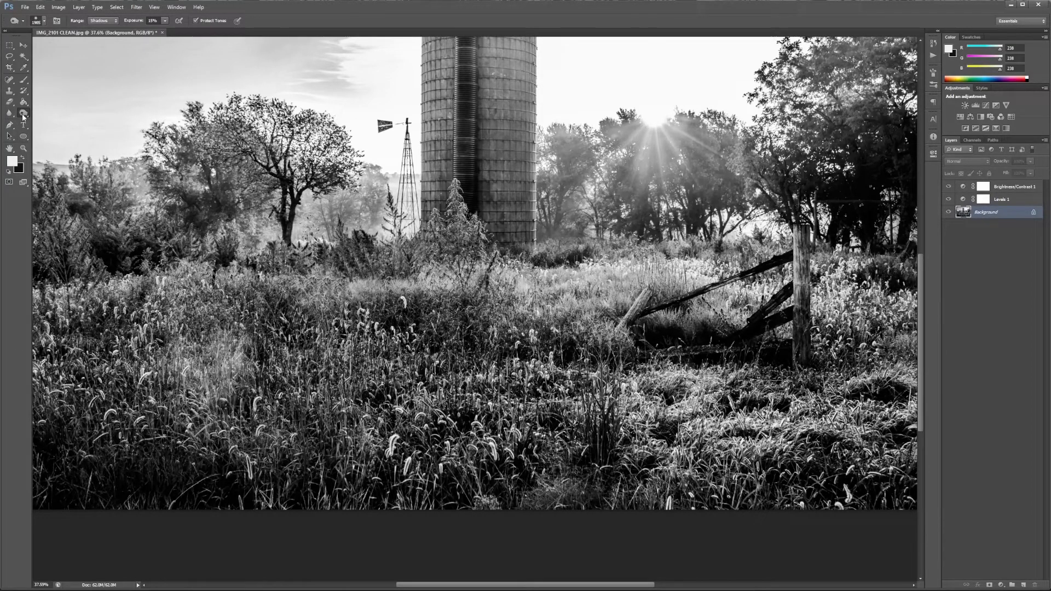
Dodge the highlights of the foreground grass at 10% exposure with a 1424 px brush.
drag(23, 116, 51, 117)
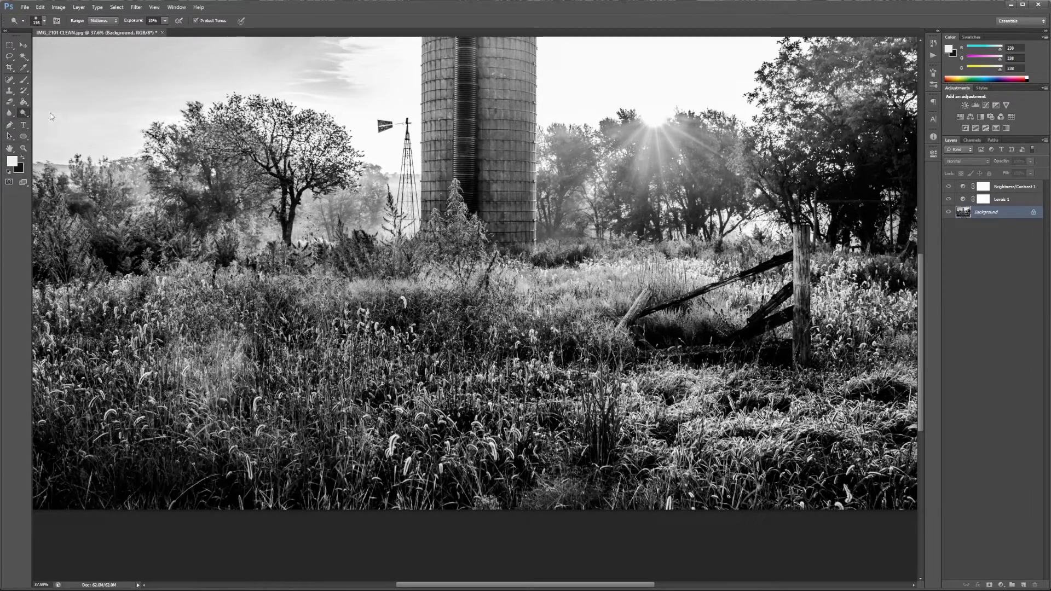
click(115, 21)
click(103, 43)
drag(156, 455, 256, 455)
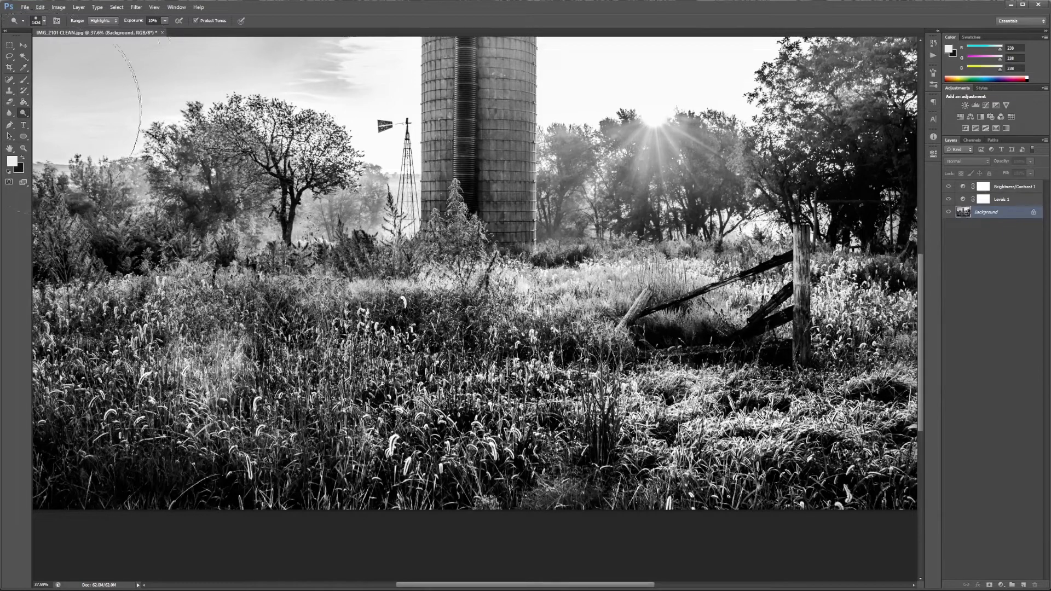
Set the Dodge tool's range to Midtones and brighten the meadow grass, reducing the brush size for the middle of the field.
click(112, 24)
click(104, 35)
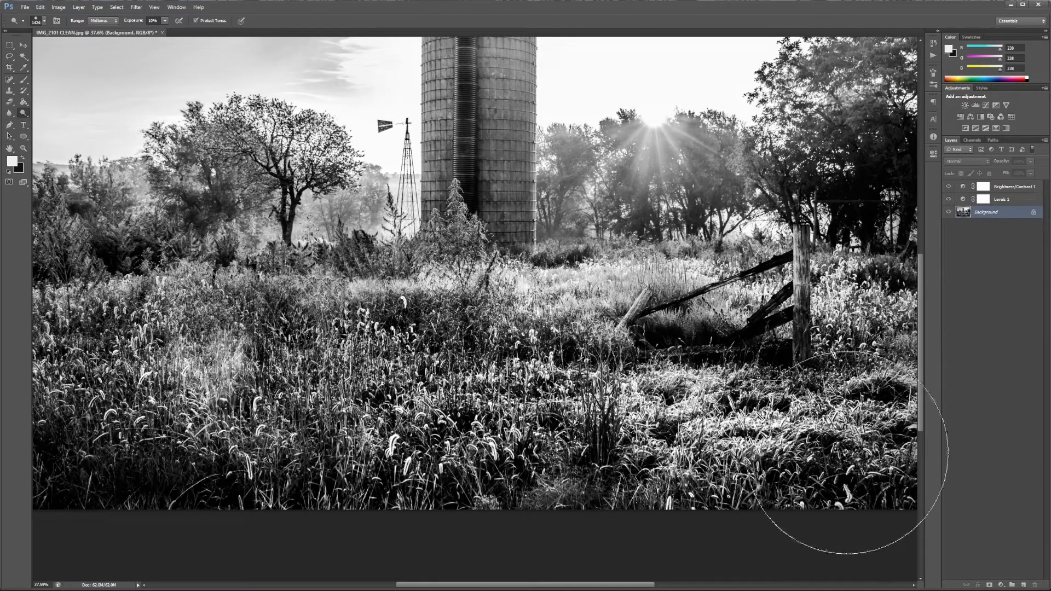
drag(487, 314, 404, 329)
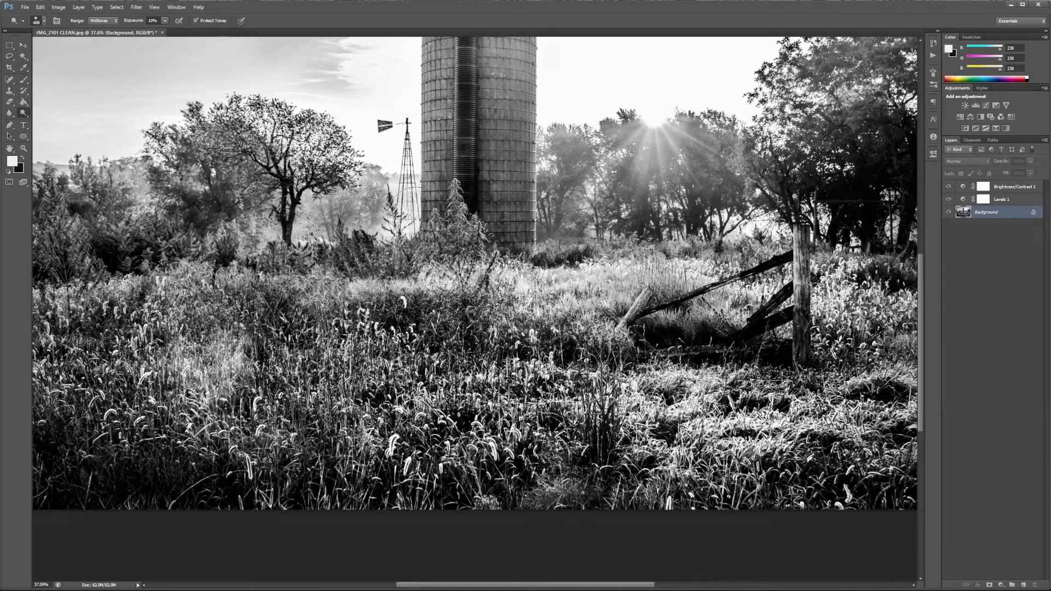
Burn the shadows in the meadow, the large tree on the right and around the broken fence, using a smaller brush near the fence.
right_click(27, 115)
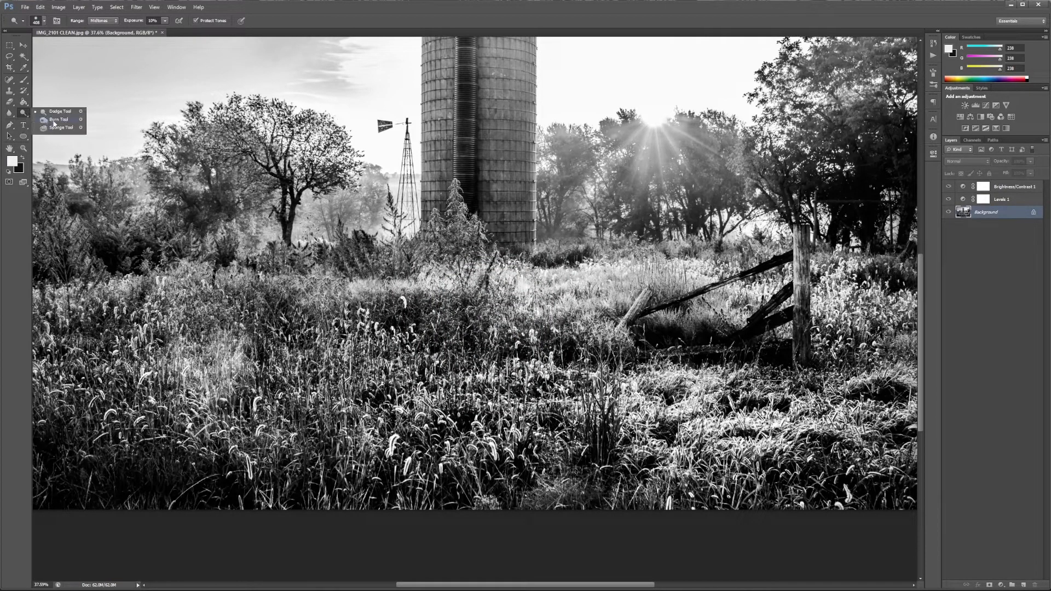
click(54, 123)
drag(608, 290, 495, 308)
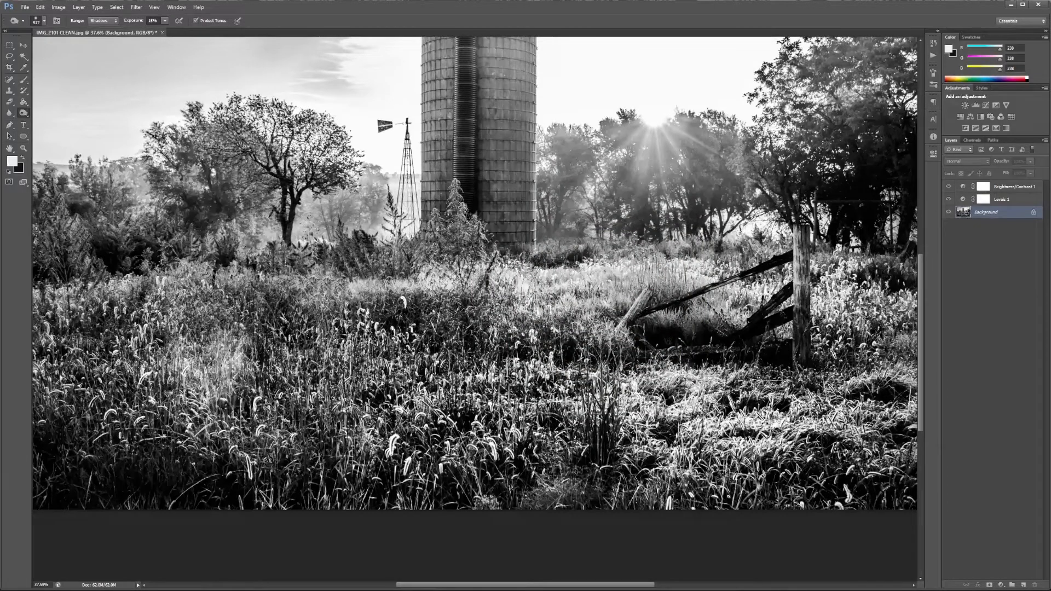
mouse_move(736, 293)
mouse_down()
mouse_move(745, 317)
mouse_move(753, 313)
mouse_move(732, 312)
mouse_up()
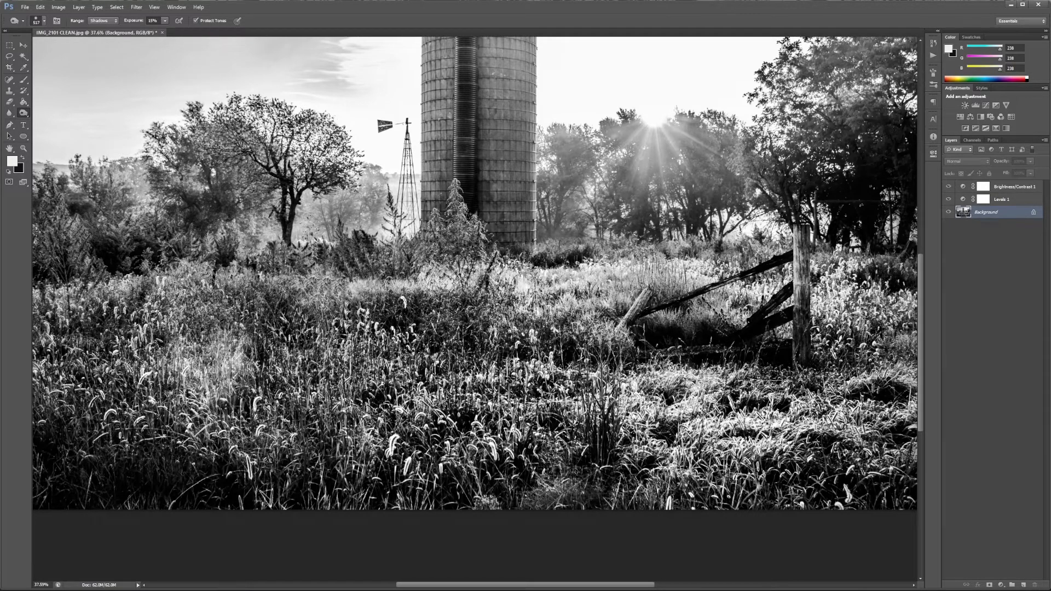
drag(821, 319, 687, 375)
mouse_move(737, 155)
mouse_down()
mouse_move(771, 90)
mouse_move(727, 104)
mouse_up()
drag(747, 309, 764, 312)
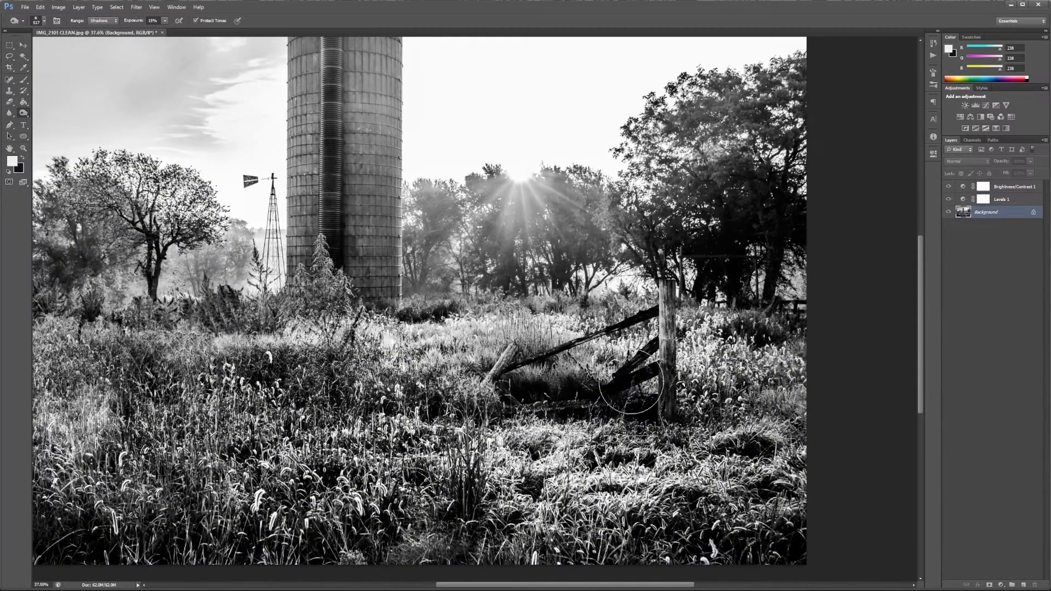
scroll(647, 387, up, 1)
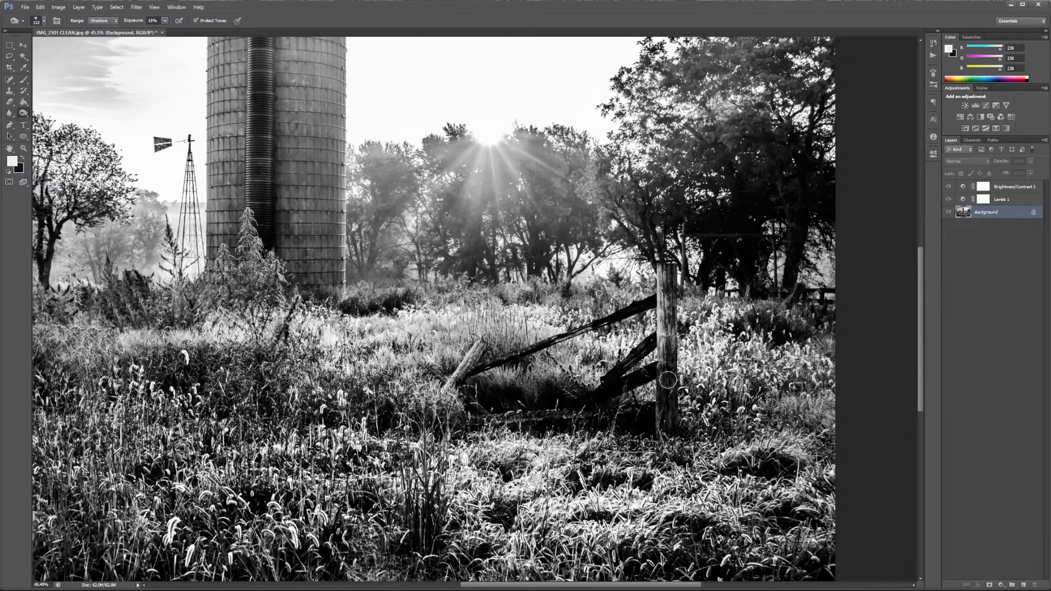
drag(504, 375, 484, 376)
Dodge the midtones of the upright fence post and the leaning broken post with a small brush.
right_click(23, 112)
click(58, 113)
alt+right_click(662, 341)
mouse_move(663, 341)
mouse_down()
mouse_move(628, 354)
mouse_move(668, 307)
mouse_move(668, 276)
mouse_move(669, 427)
mouse_move(672, 329)
mouse_move(669, 417)
mouse_move(658, 423)
mouse_move(639, 389)
mouse_move(672, 372)
mouse_move(679, 386)
mouse_move(674, 274)
mouse_move(659, 302)
mouse_move(664, 321)
mouse_move(668, 289)
mouse_up()
mouse_move(483, 356)
mouse_down()
mouse_move(462, 376)
mouse_move(513, 361)
mouse_up()
scroll(515, 359, up, 8)
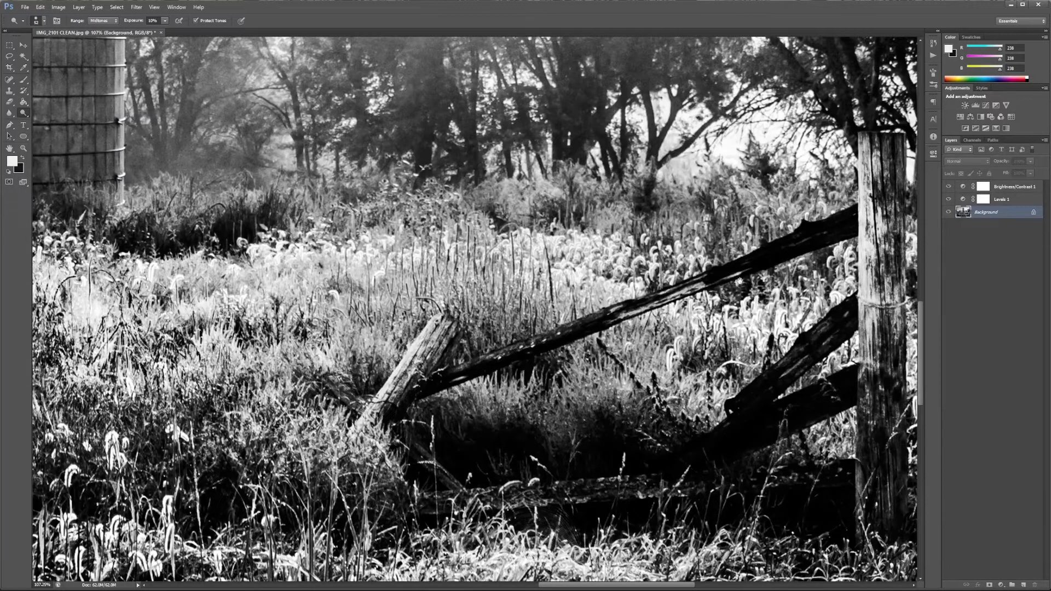
mouse_move(739, 281)
mouse_down()
mouse_move(426, 308)
mouse_move(470, 278)
mouse_move(353, 260)
mouse_up()
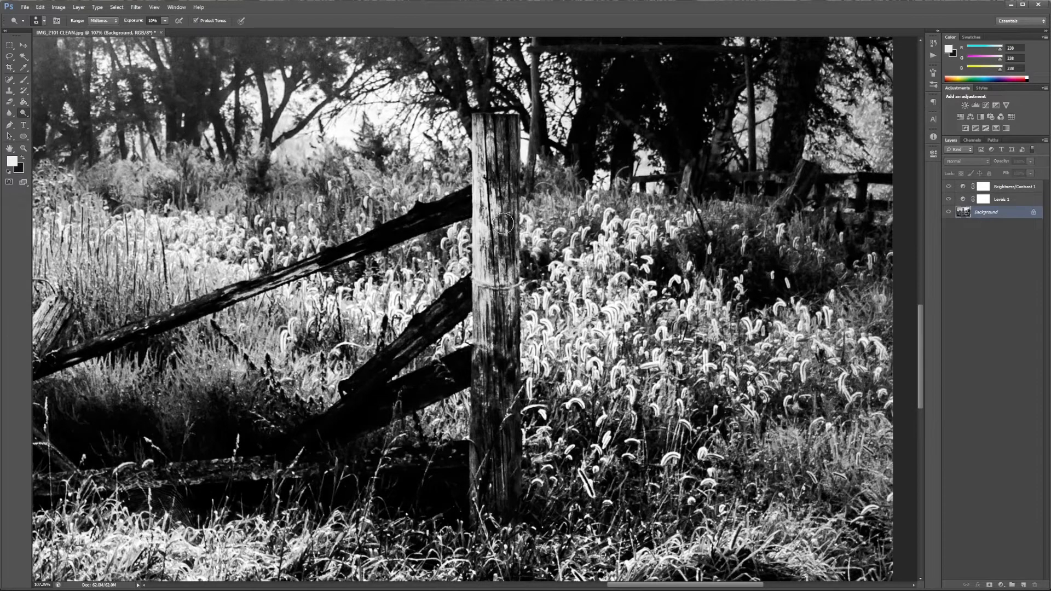
drag(492, 308, 497, 166)
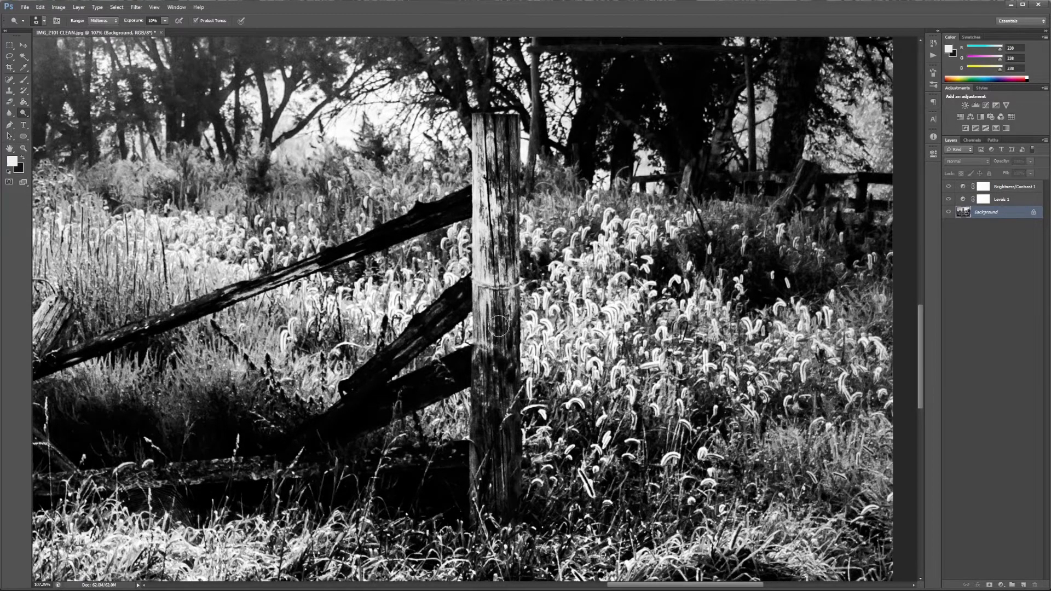
key(ctrl+0)
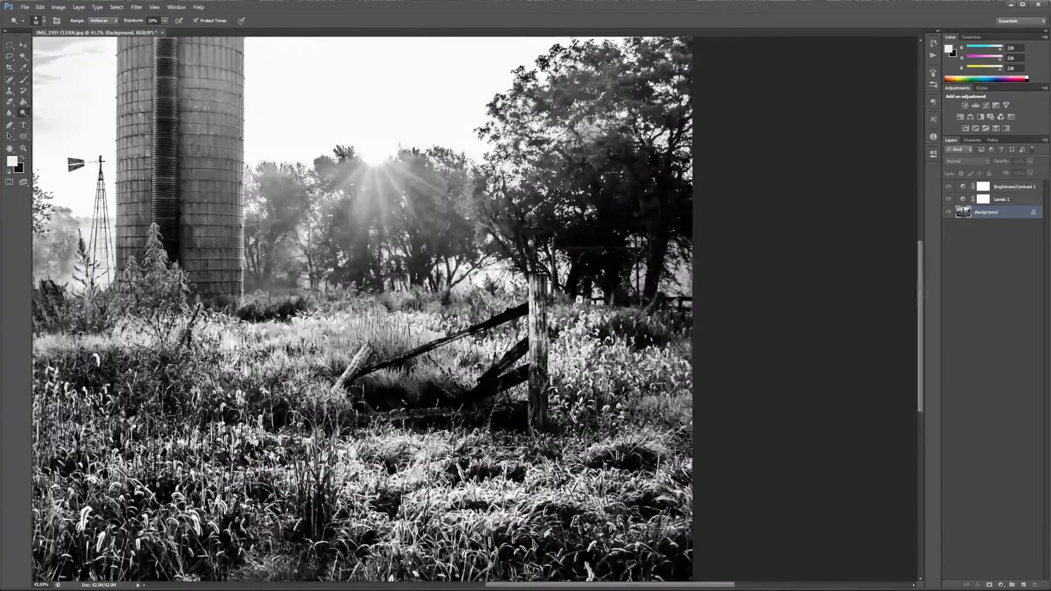
key(ctrl+0)
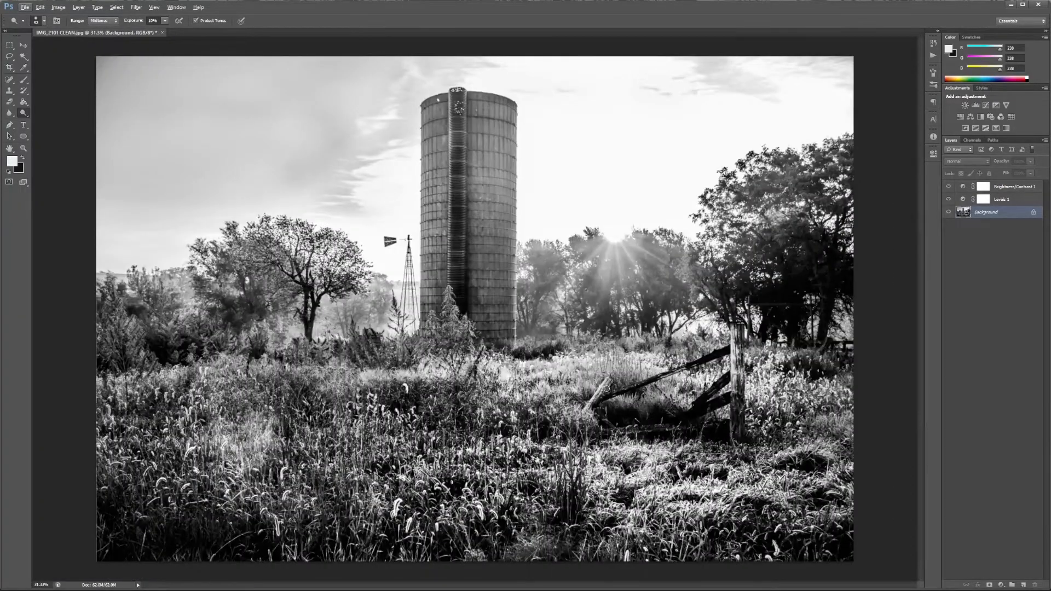
Burn the shadows along the shaded edge of the leaning broken post with a very small brush.
scroll(613, 398, up, 5)
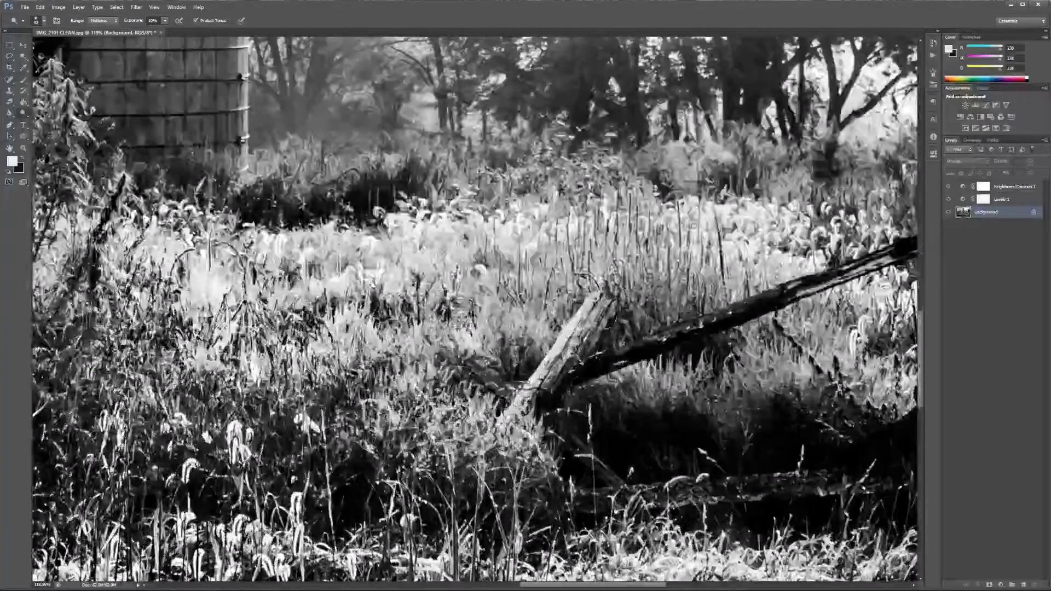
click(26, 114)
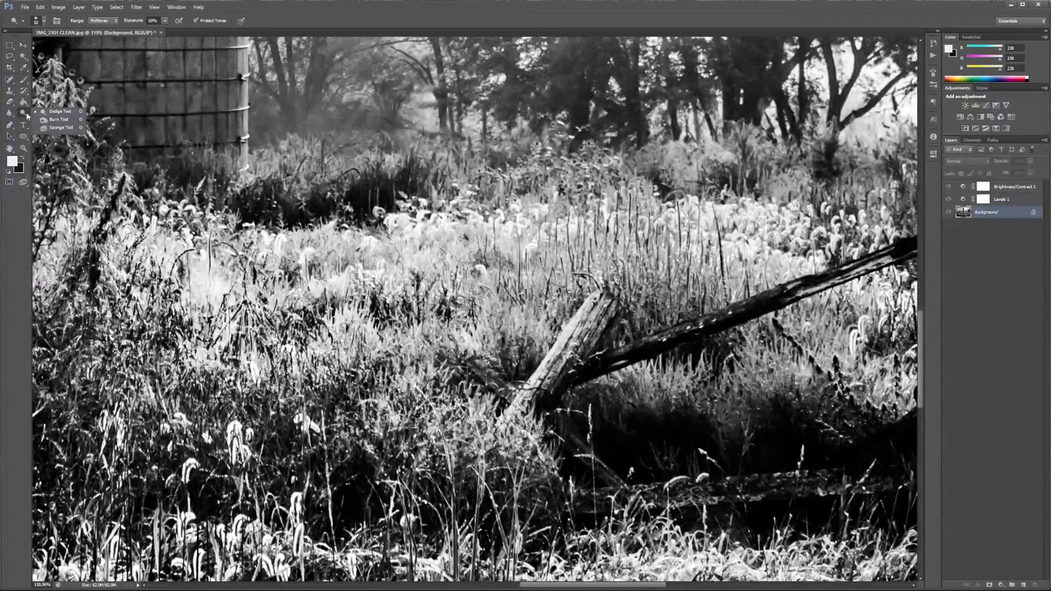
click(49, 120)
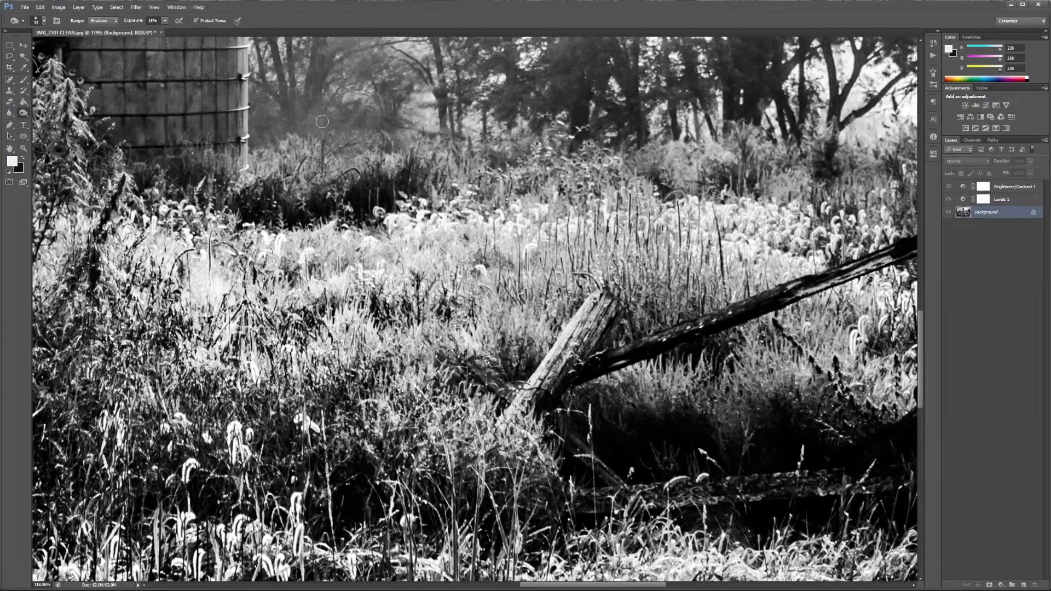
mouse_move(583, 330)
mouse_down()
mouse_move(542, 396)
mouse_move(601, 331)
mouse_move(608, 307)
mouse_up()
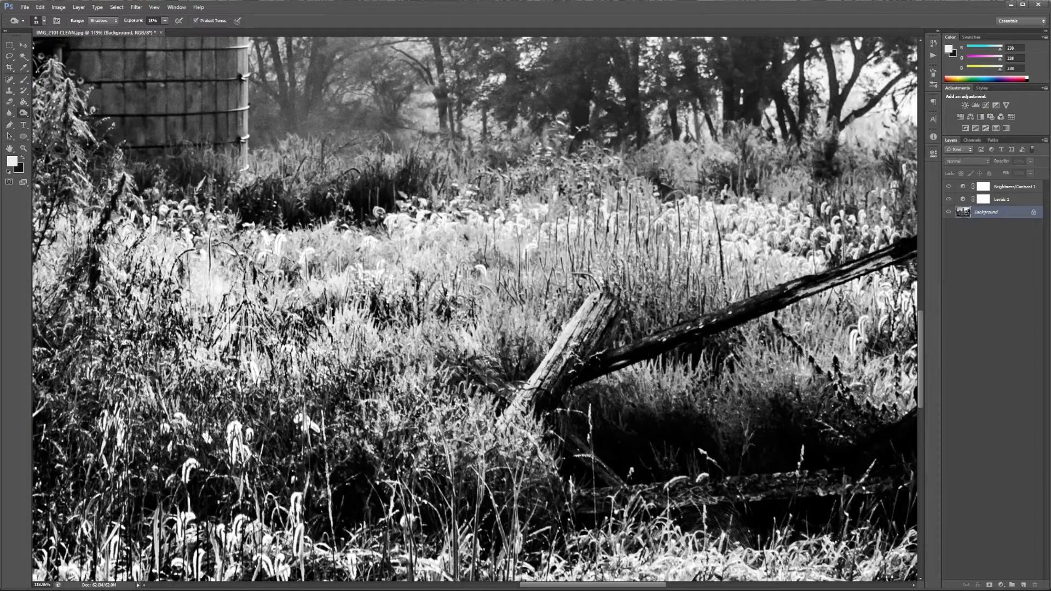
key(bracketleft)
key(bracketleft)
key(ctrl+0)
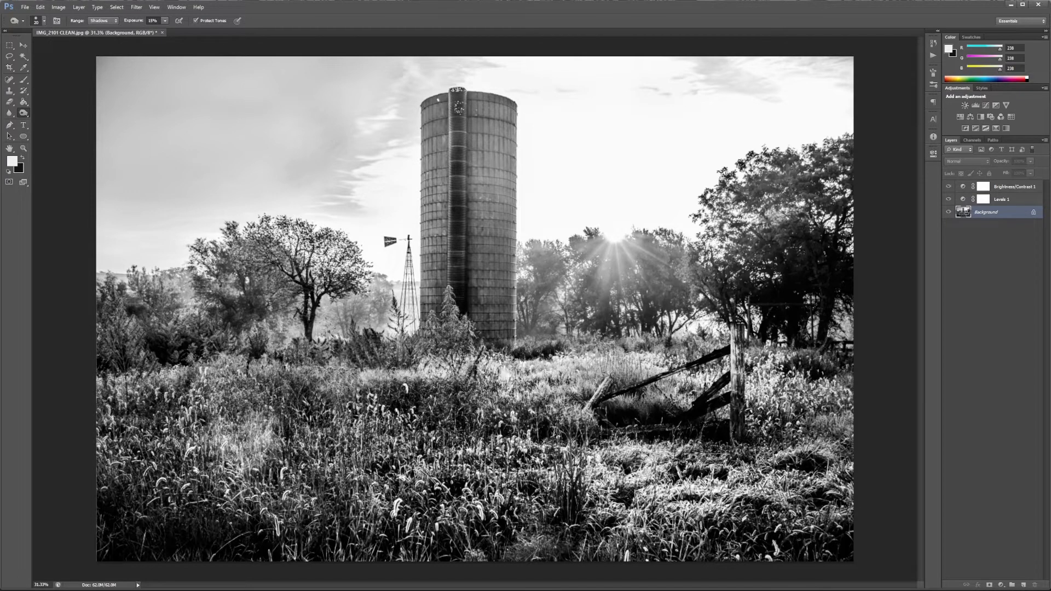
Enlarge the Burn brush and darken the shadows on the lower part of the silo.
drag(469, 277, 488, 277)
scroll(508, 304, up, 2)
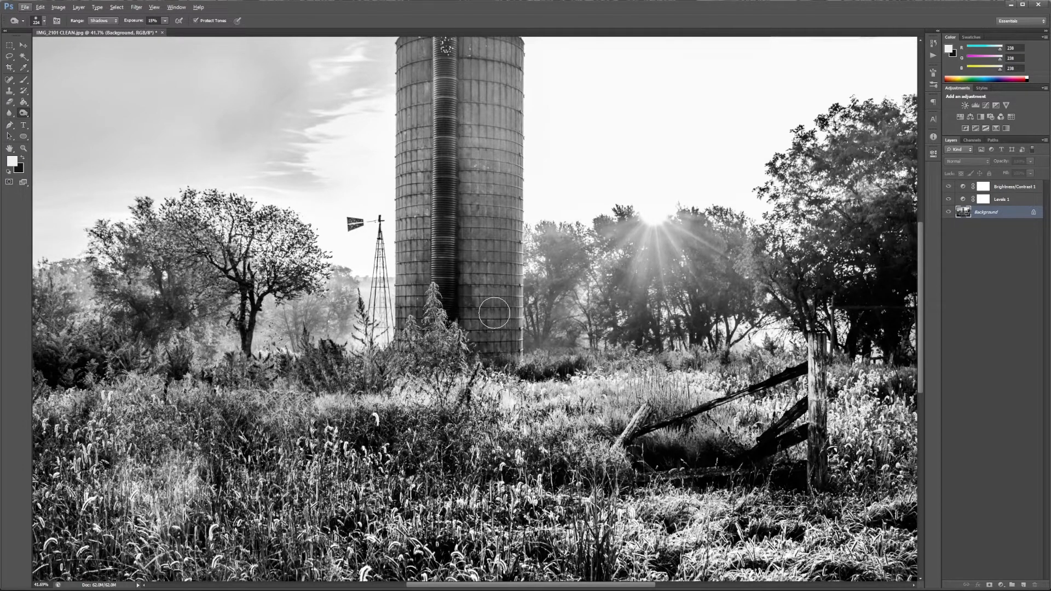
scroll(503, 315, down, 2)
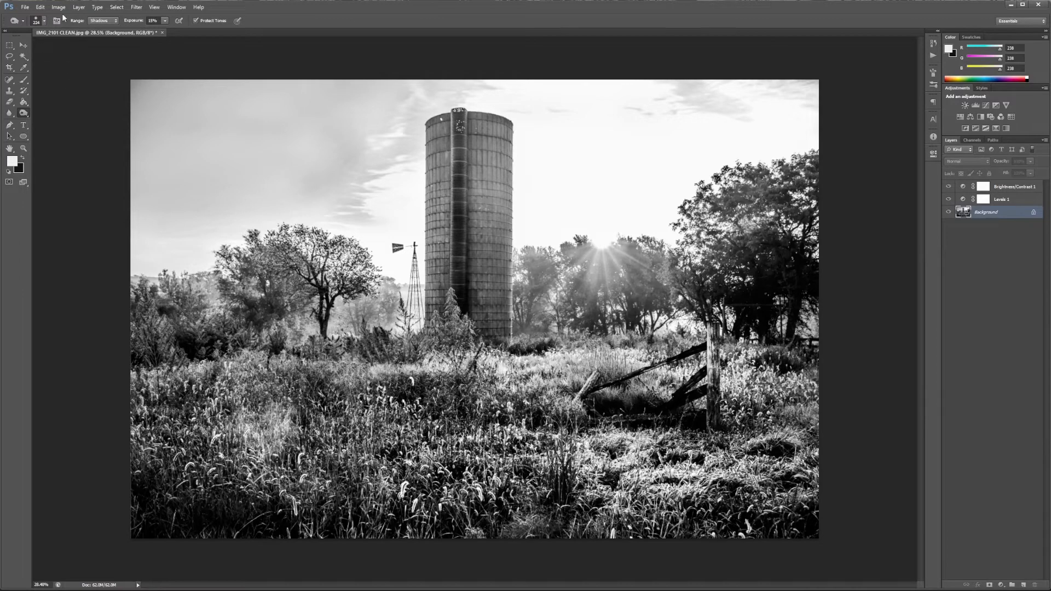
Merge the Brightness/Contrast and Levels adjustment layers with the Background layer.
shift+click(1006, 190)
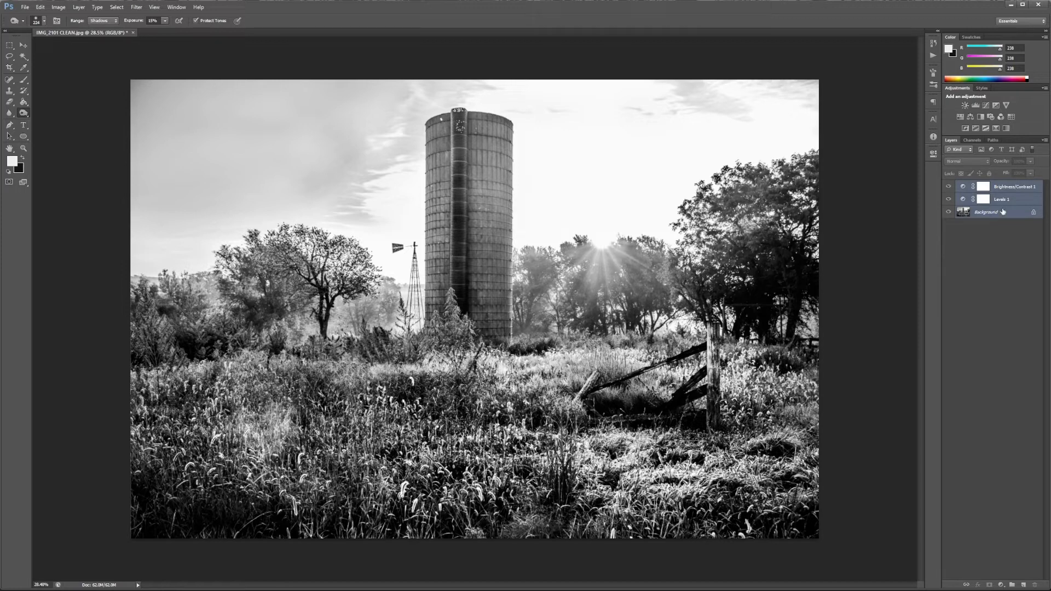
right_click(990, 213)
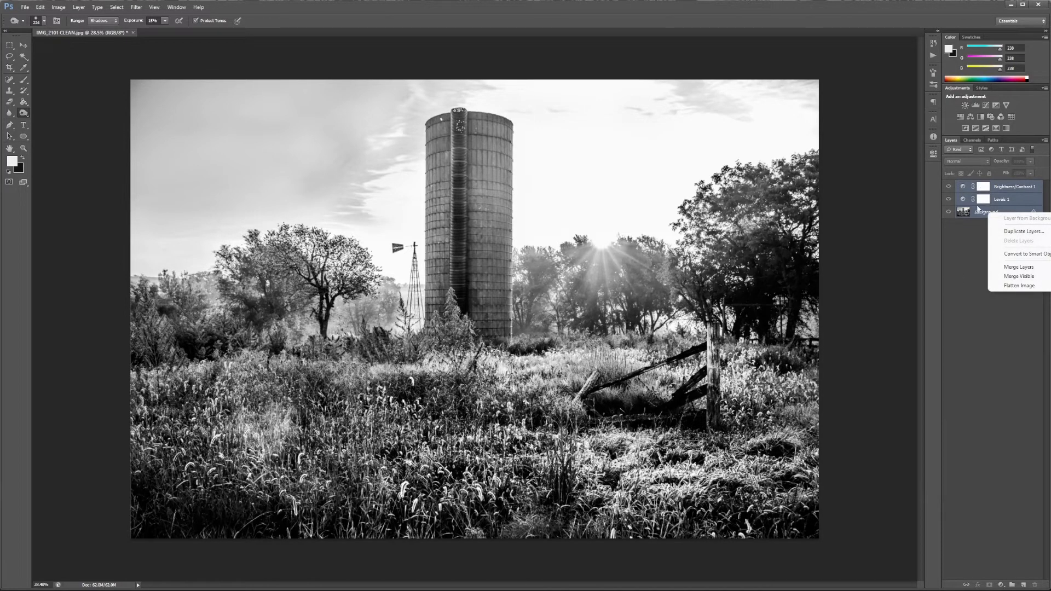
click(1018, 267)
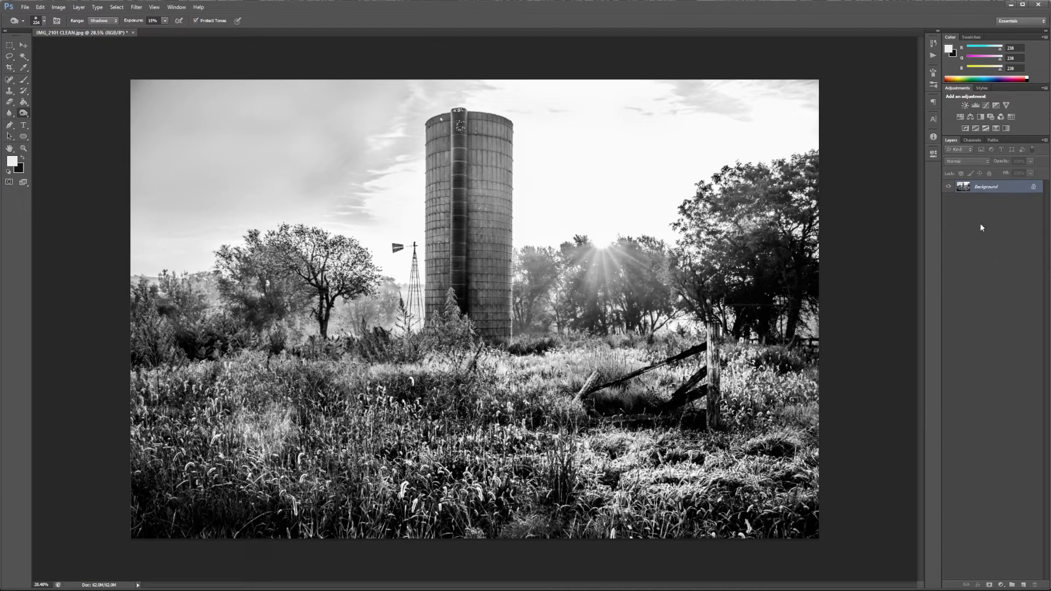
Set up an Indexed Color conversion with the Local (Selective) palette, 3 colors, forced Black and White, and Diffusion dither.
click(58, 7)
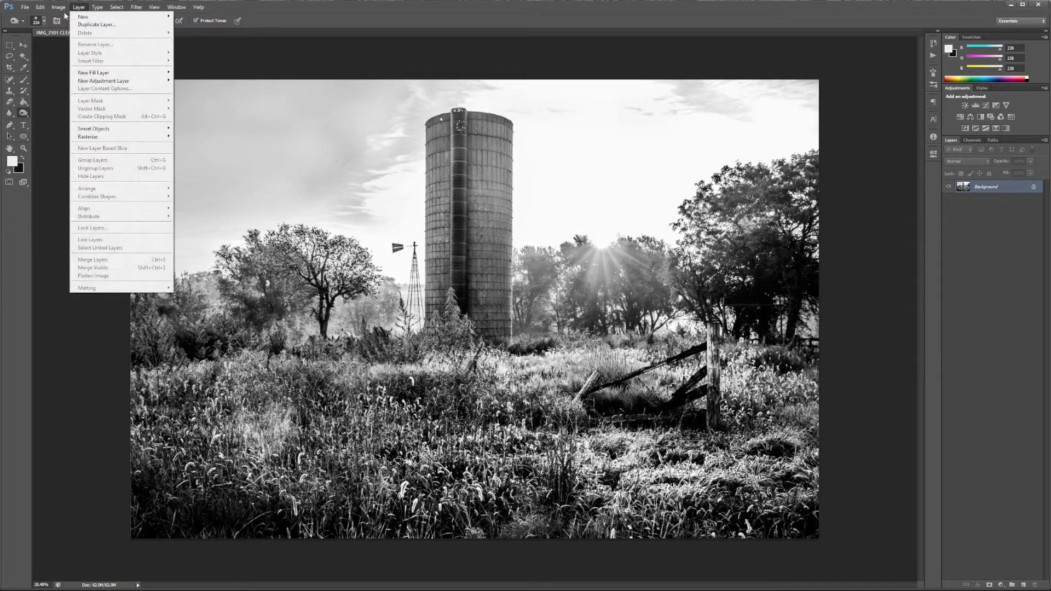
mouse_move(139, 20)
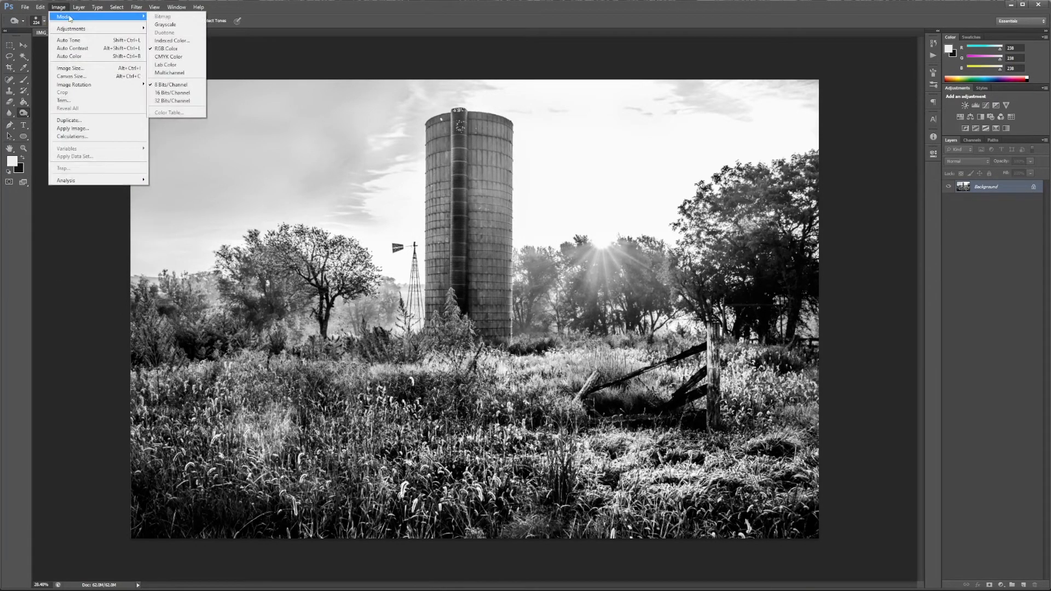
click(173, 41)
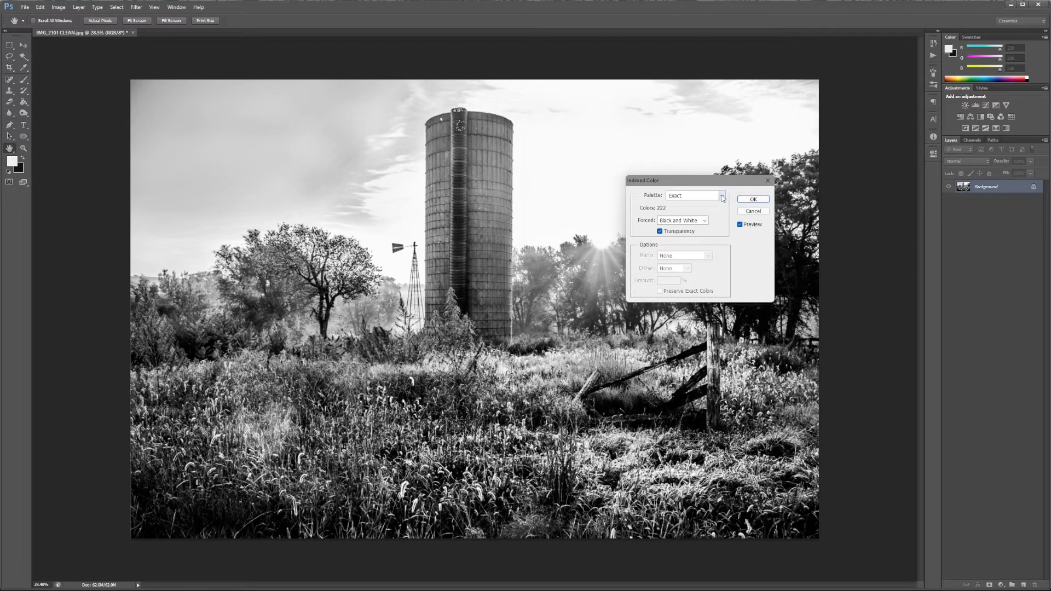
click(722, 197)
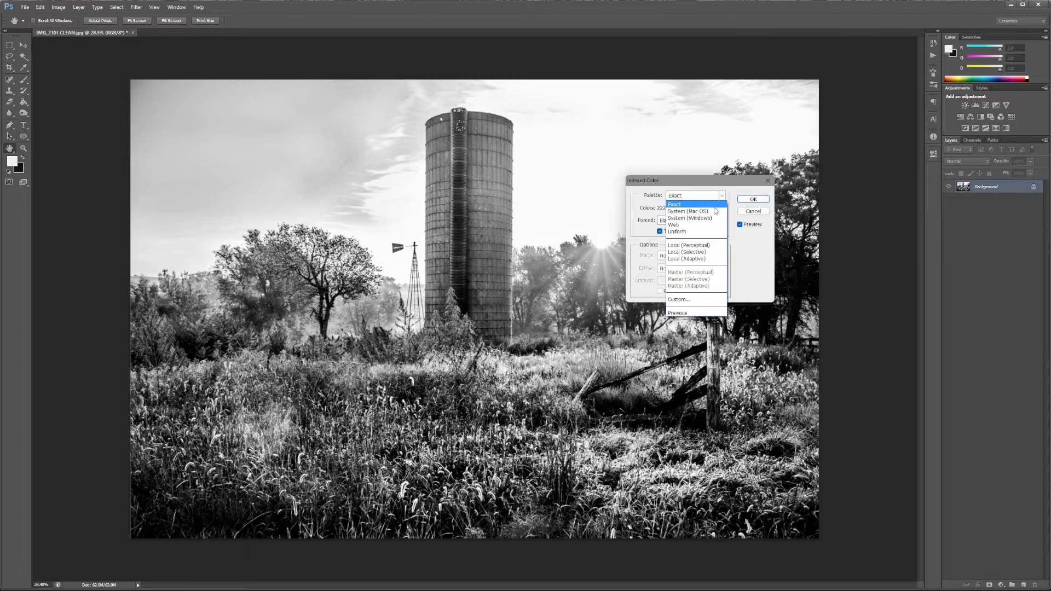
click(684, 253)
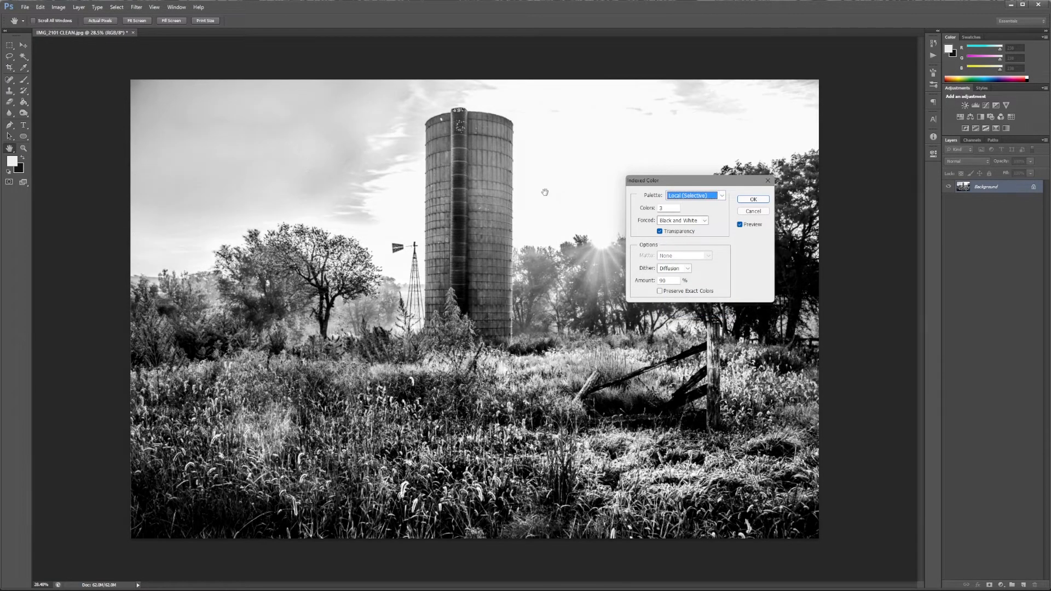
double_click(668, 208)
click(651, 280)
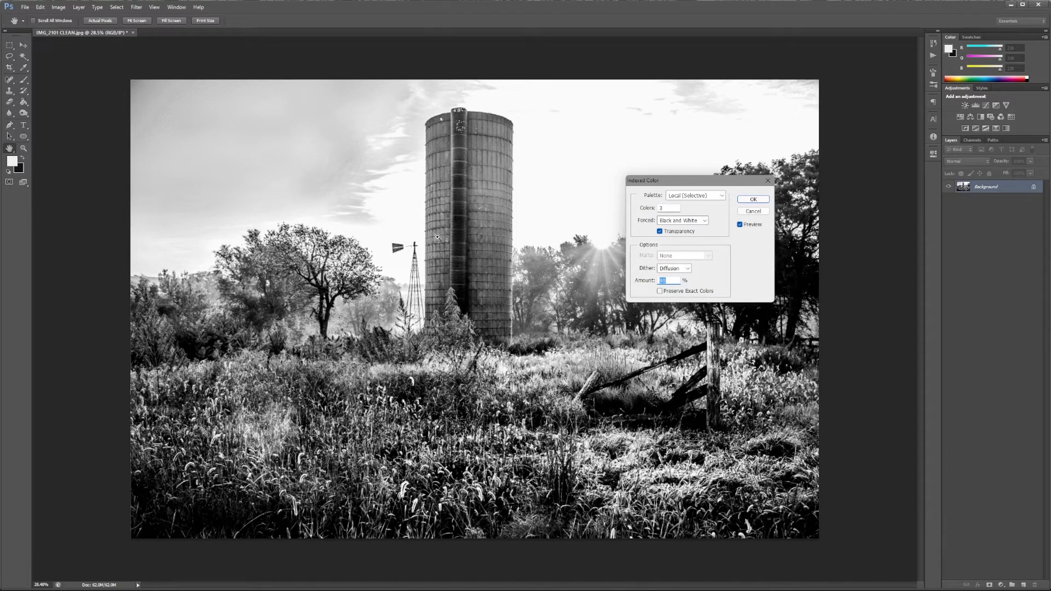
drag(666, 181, 728, 182)
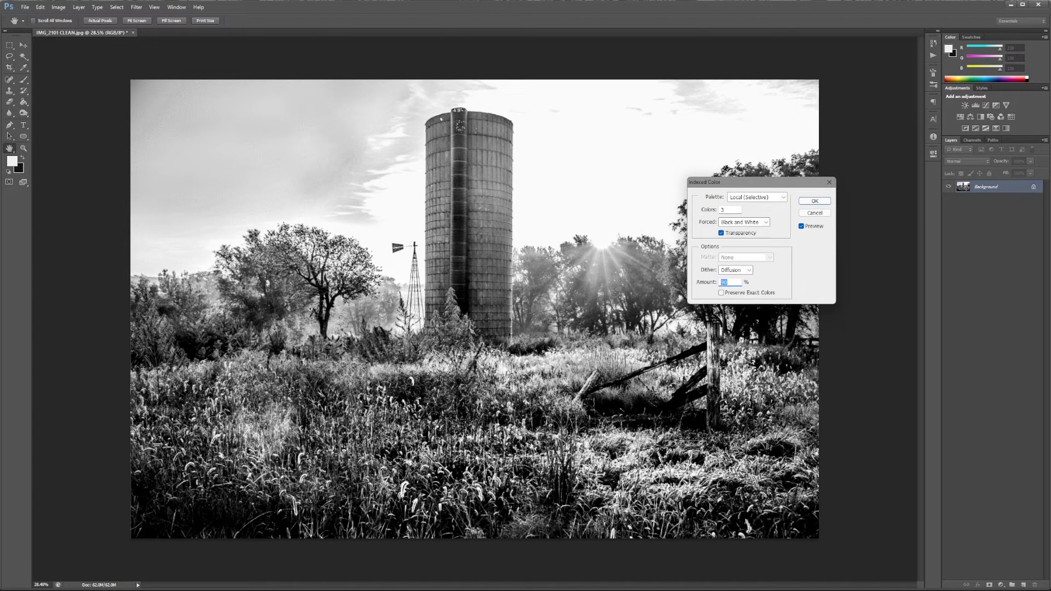
Examine the dither pattern of the Indexed Color preview on the silo at high magnification and across the whole photo.
click(463, 240)
click(509, 230)
click(500, 231)
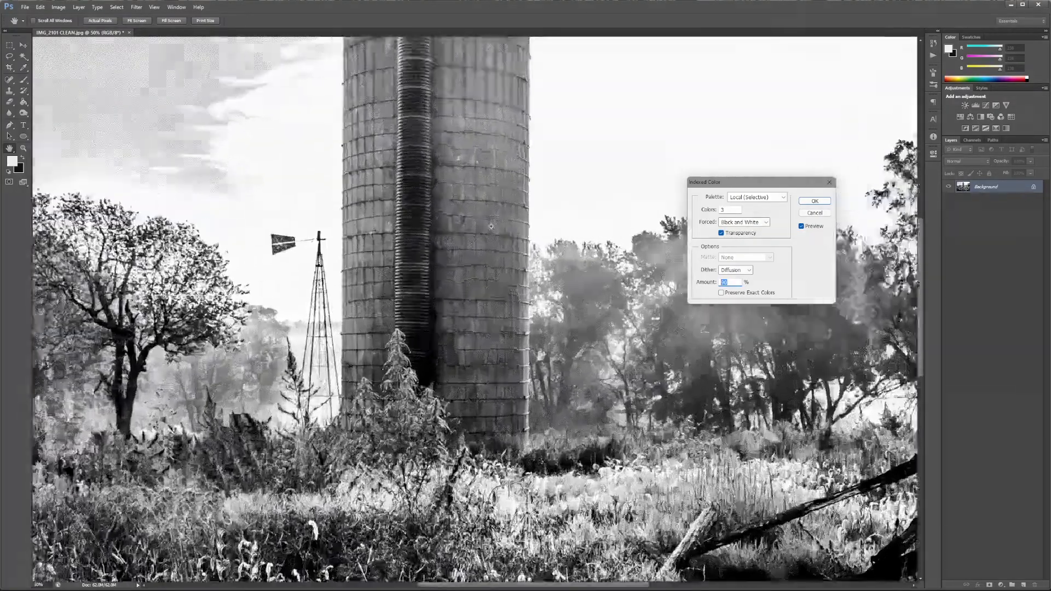
click(480, 269)
click(481, 268)
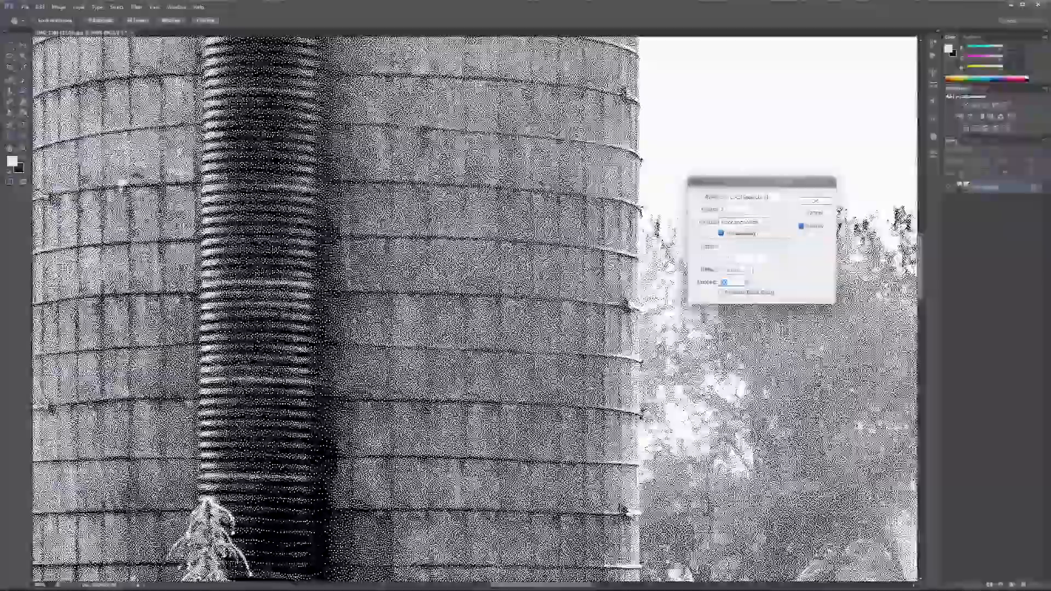
click(480, 268)
click(480, 268)
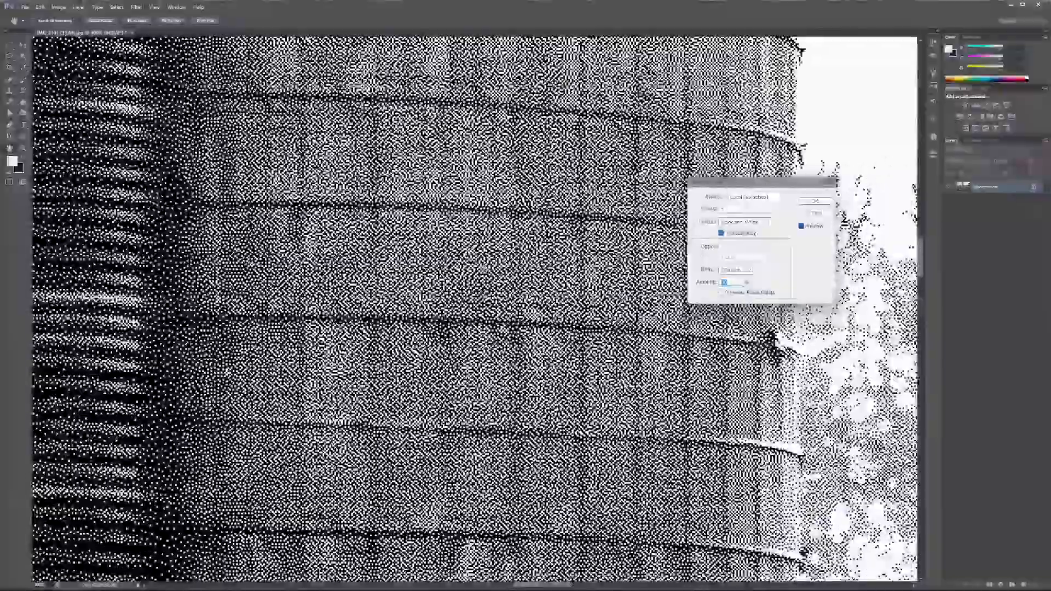
key(ctrl+plus)
key(ctrl+plus)
alt+click(482, 269)
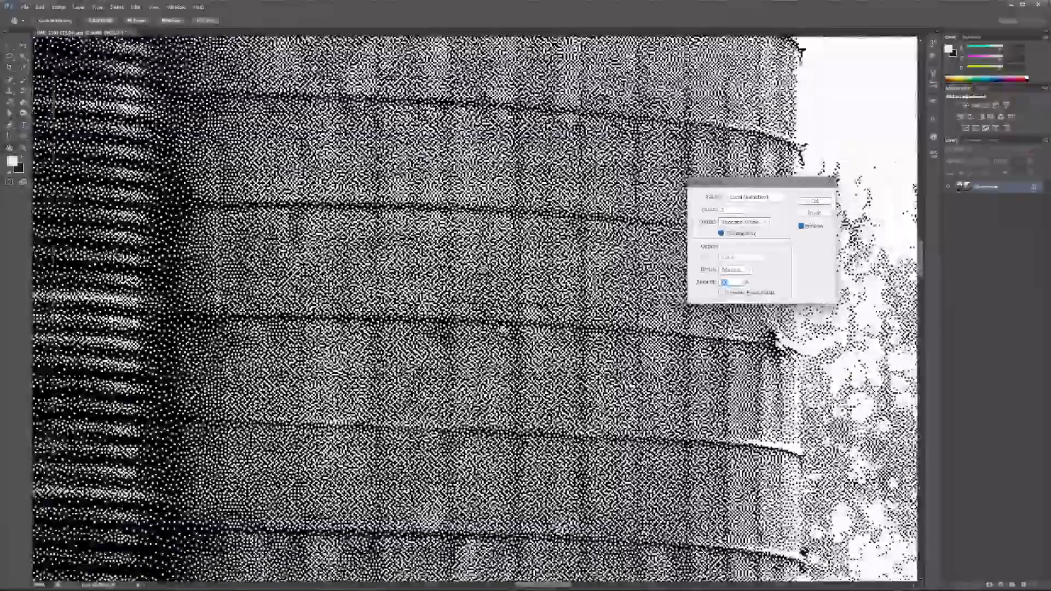
alt+click(482, 269)
alt+click(482, 269)
alt+click(482, 270)
alt+click(482, 269)
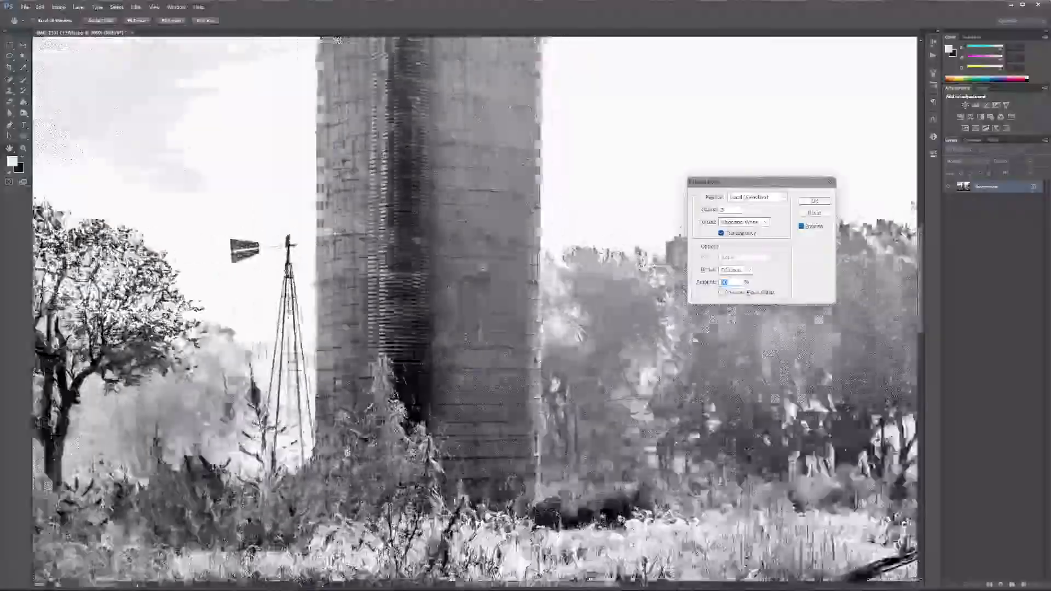
alt+click(482, 268)
alt+click(482, 268)
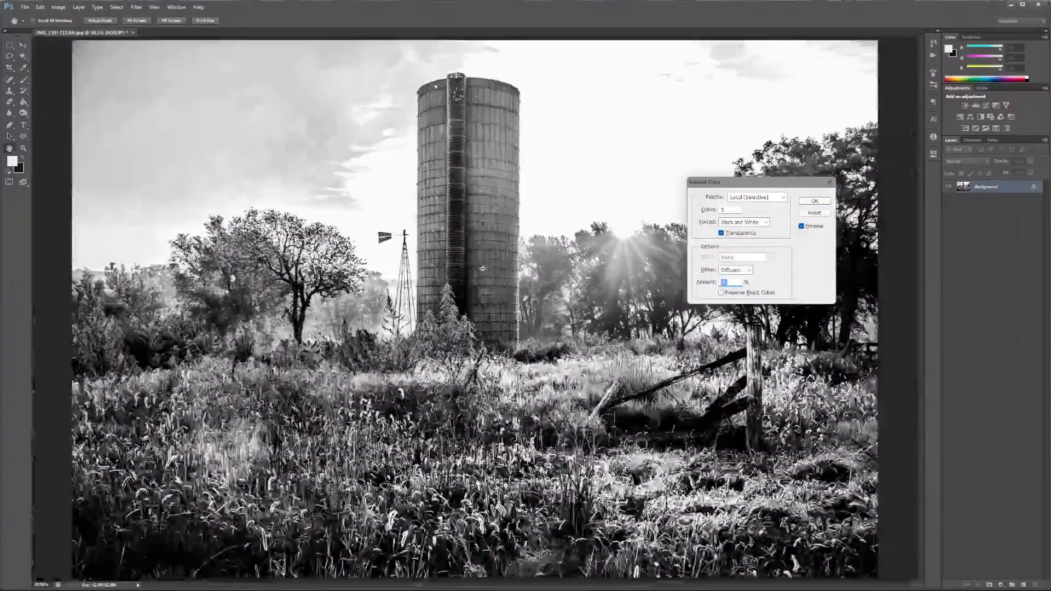
alt+click(482, 269)
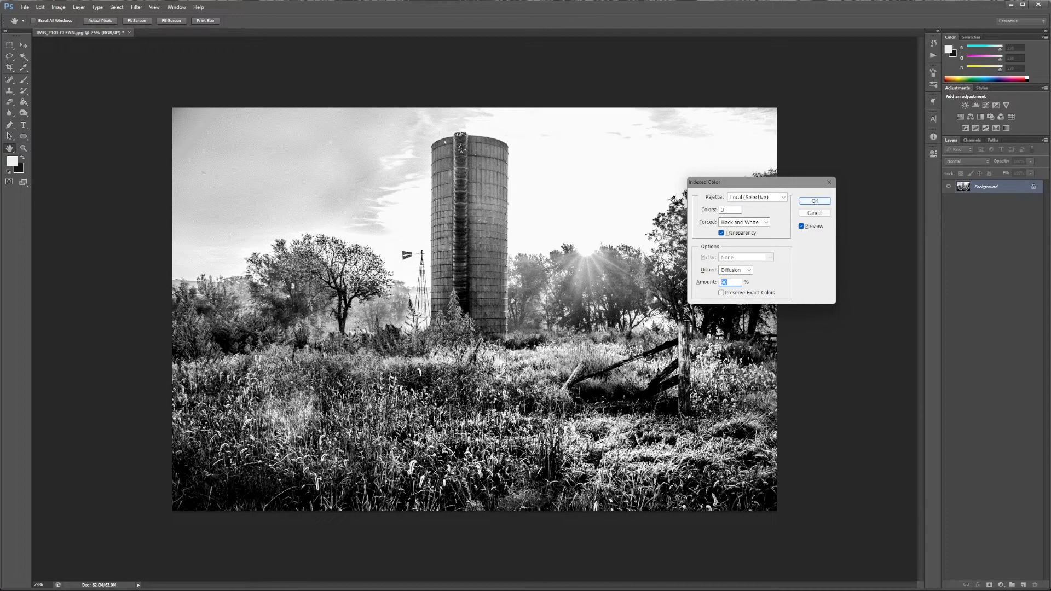
Apply the Indexed Color conversion to the photo.
click(814, 202)
key(o)
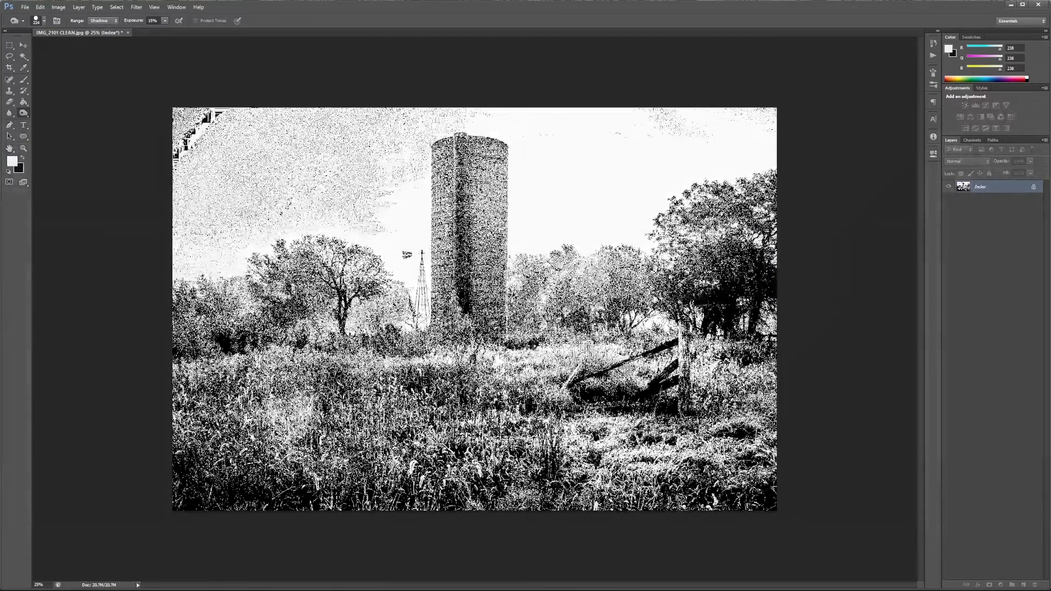
Examine the dither pattern of the converted photo on the silo and trees at high magnification and across the whole image.
scroll(474, 309, up, 2)
scroll(495, 236, up, 5)
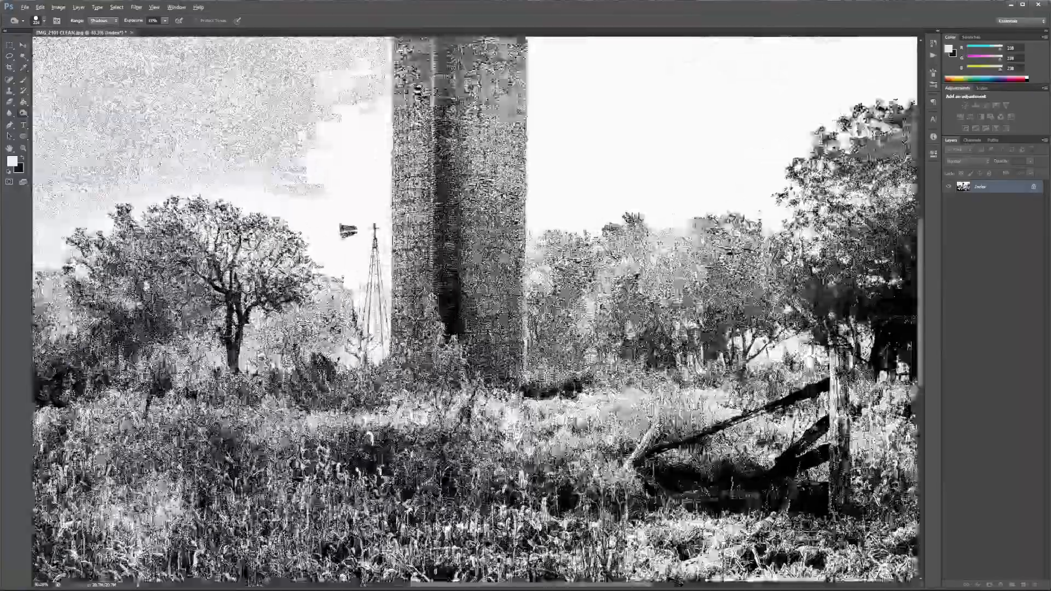
scroll(496, 235, down, 5)
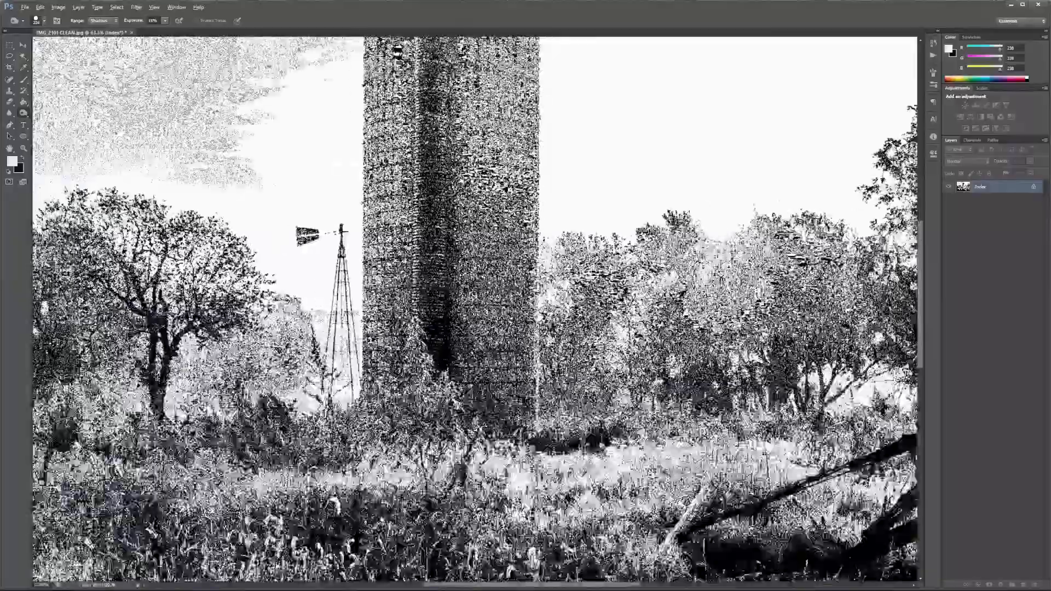
scroll(515, 263, up, 3)
scroll(499, 271, up, 2)
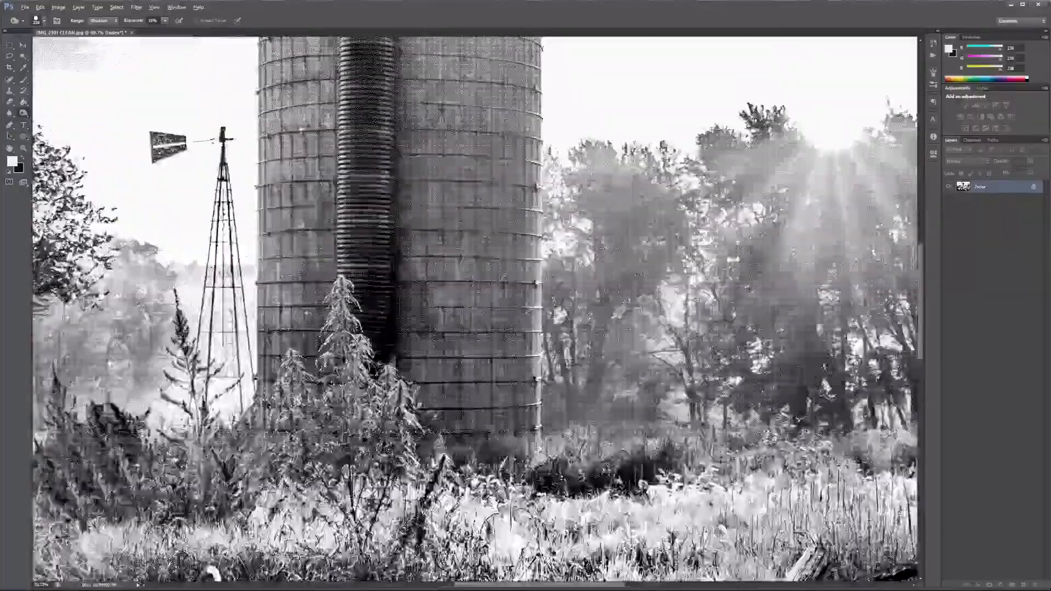
scroll(499, 271, up, 1)
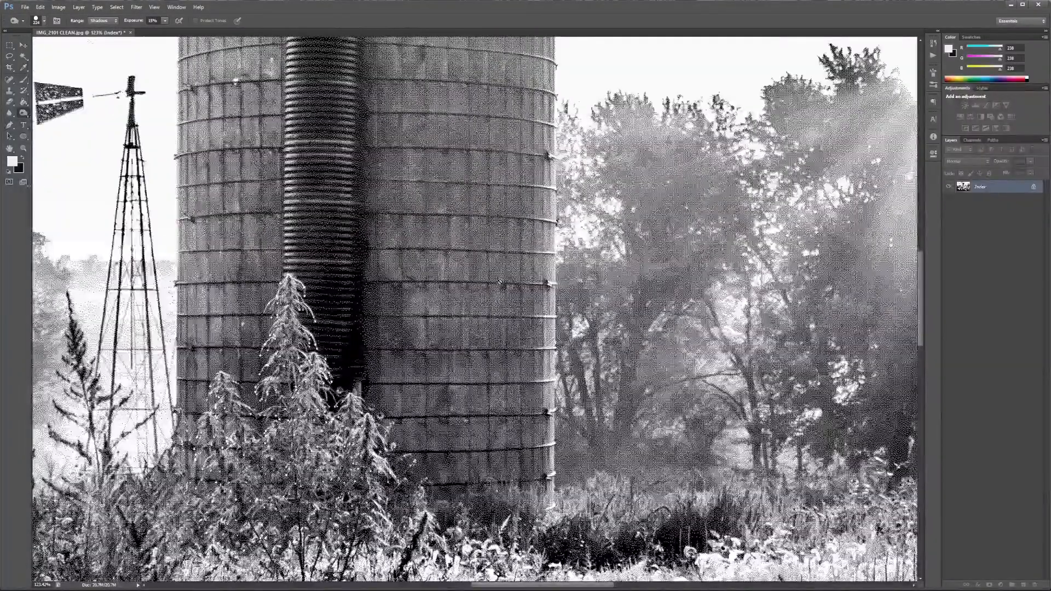
scroll(500, 282, down, 3)
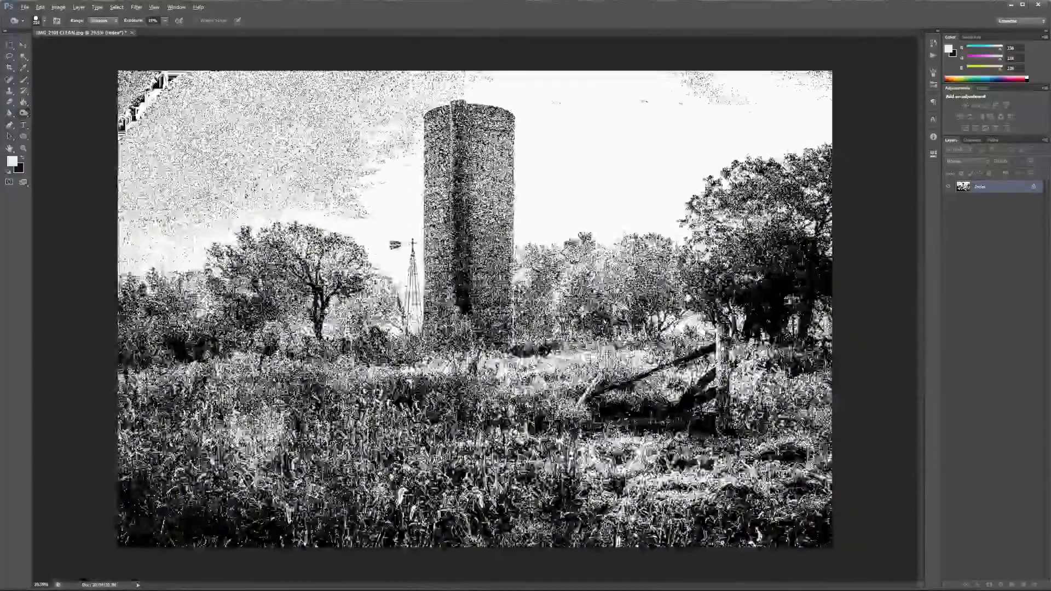
key(ctrl+0)
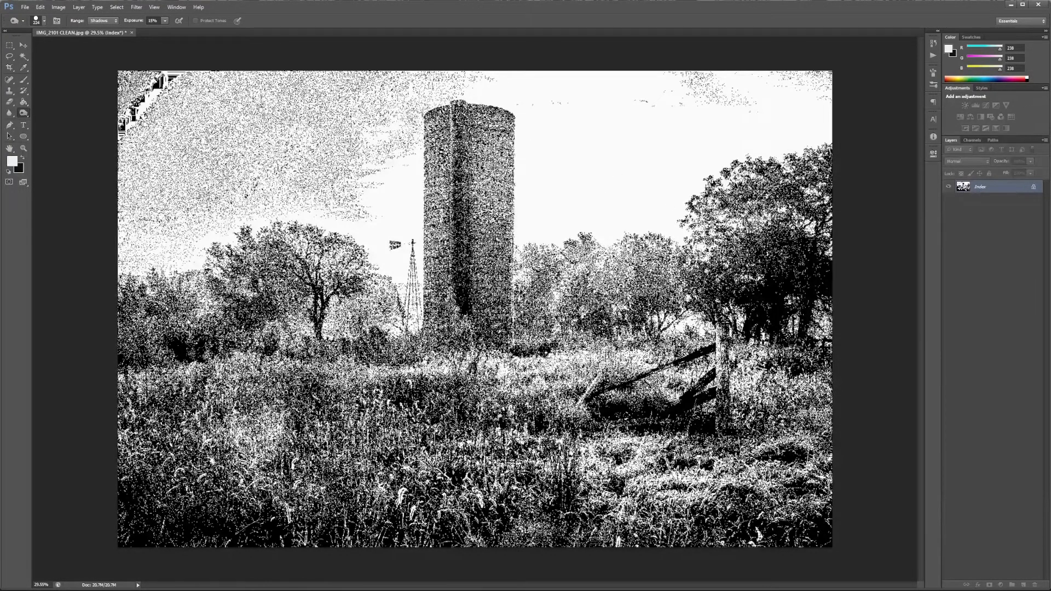
Undo the Indexed Color conversion and reapply it with the Local (Selective) palette, 3 colors, forced Black and White, and Diffusion dither.
key(ctrl+z)
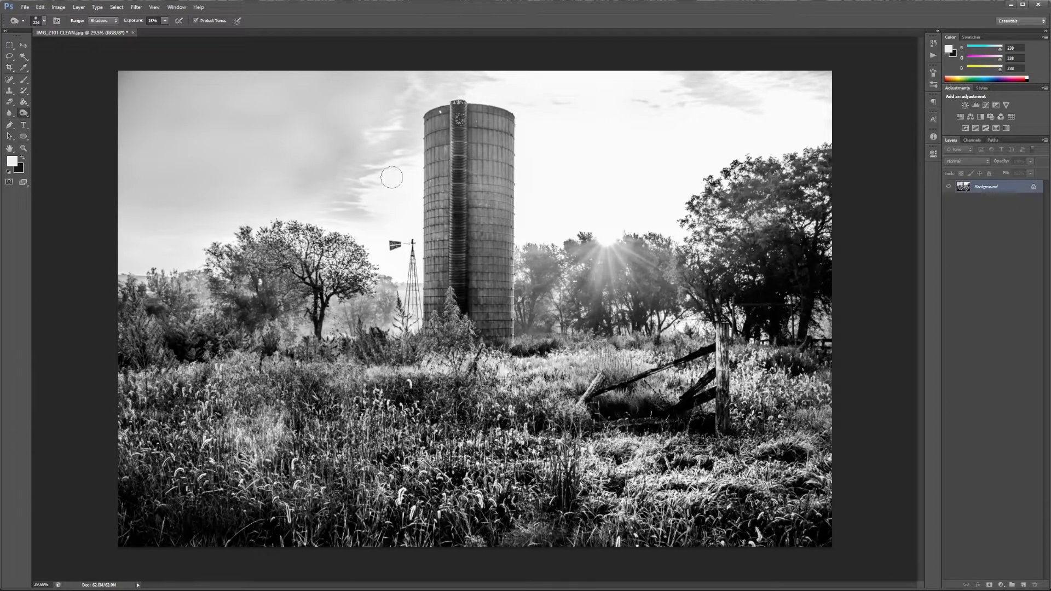
click(59, 7)
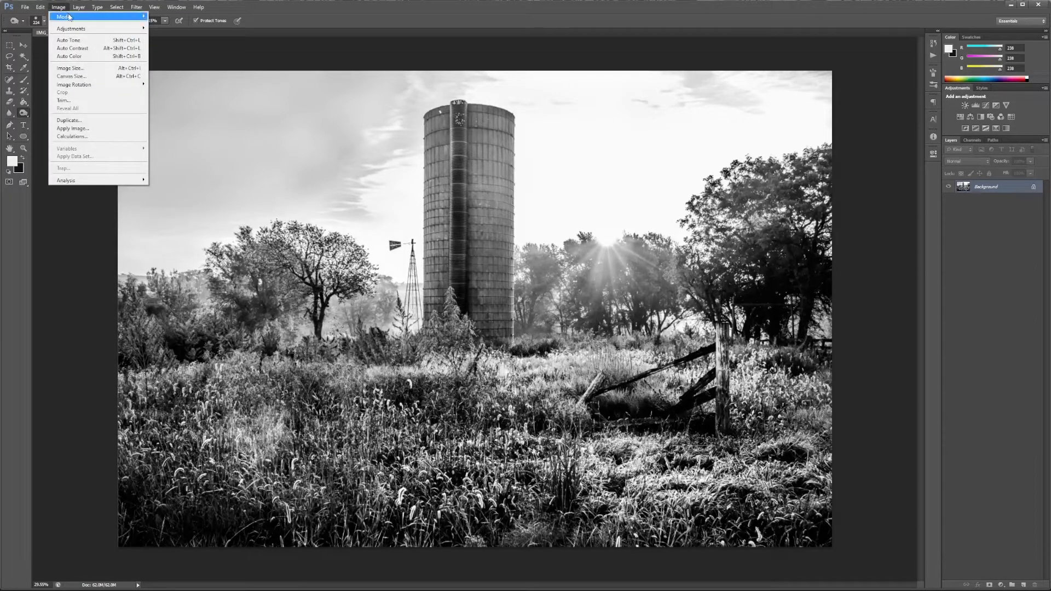
mouse_move(131, 17)
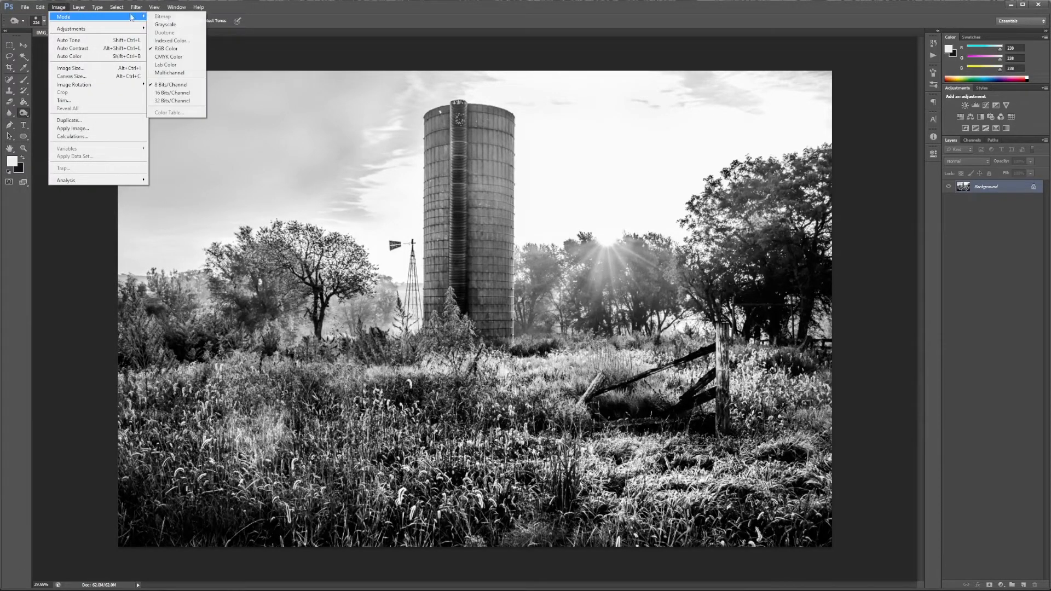
click(167, 41)
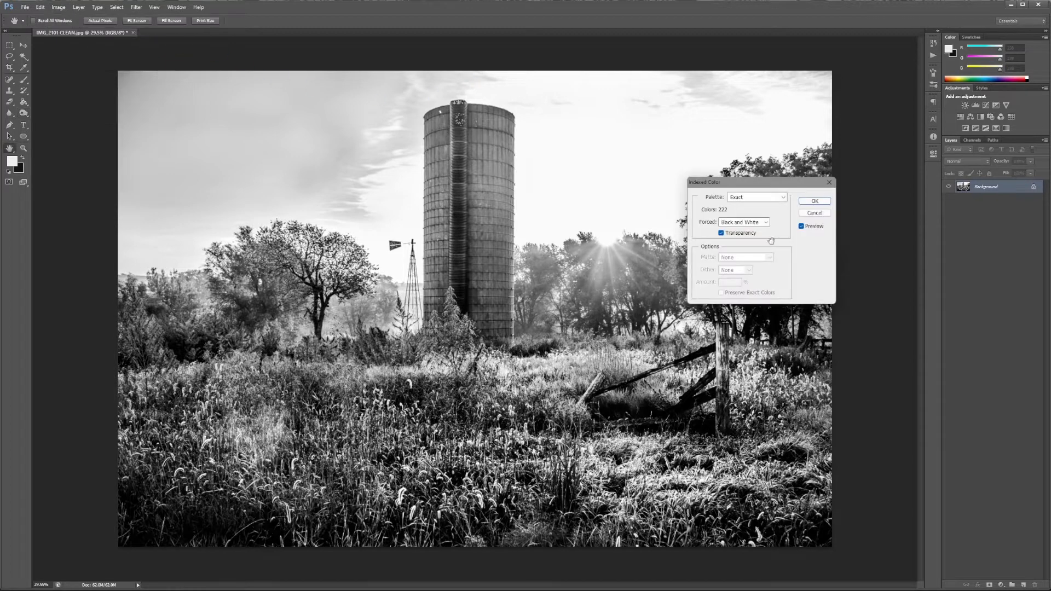
click(783, 200)
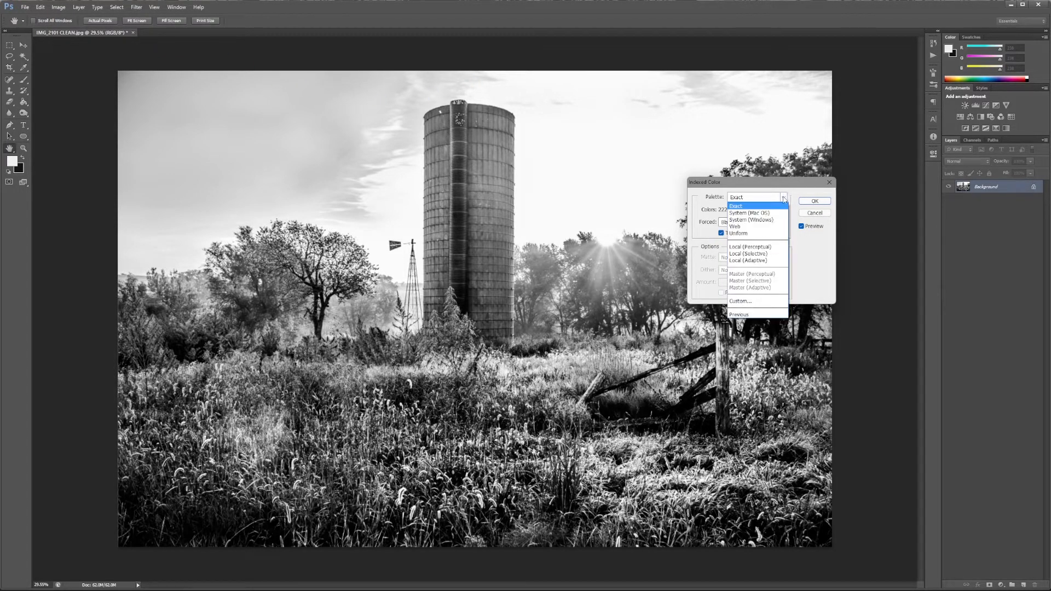
click(753, 254)
double_click(732, 210)
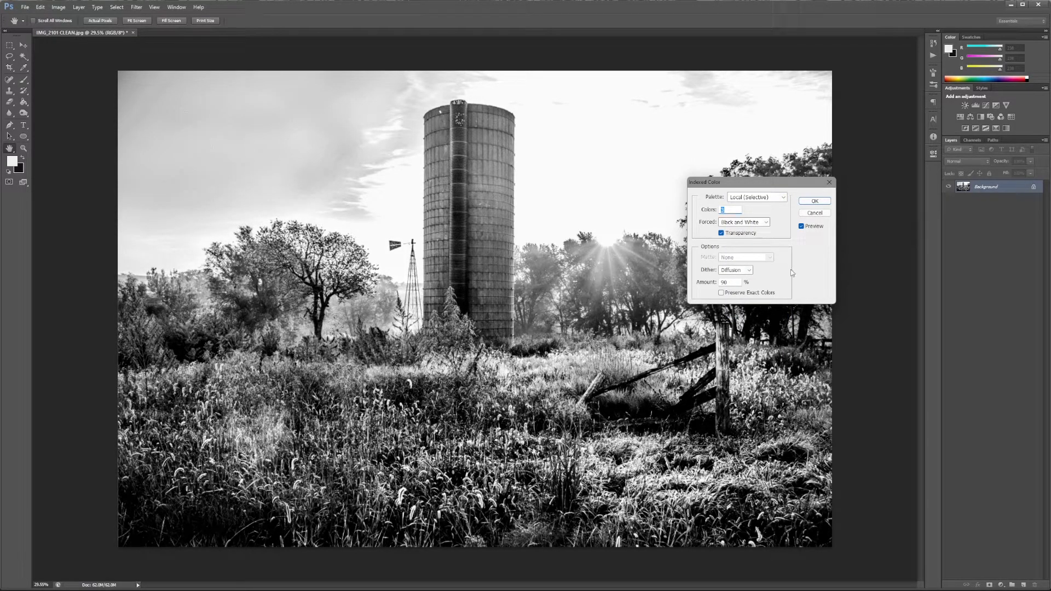
double_click(731, 283)
click(814, 201)
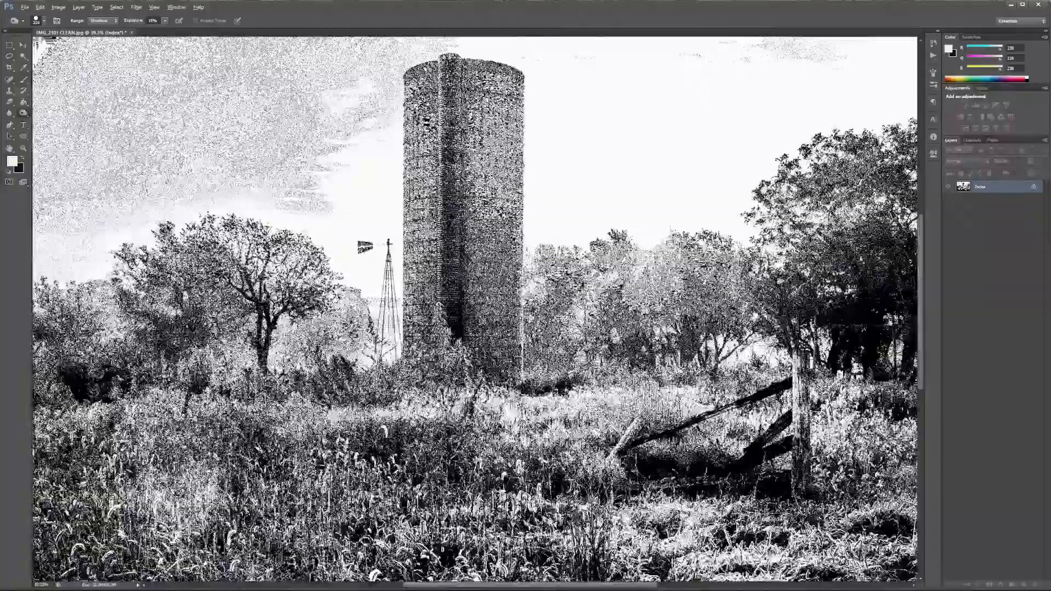
scroll(489, 207, up, 10)
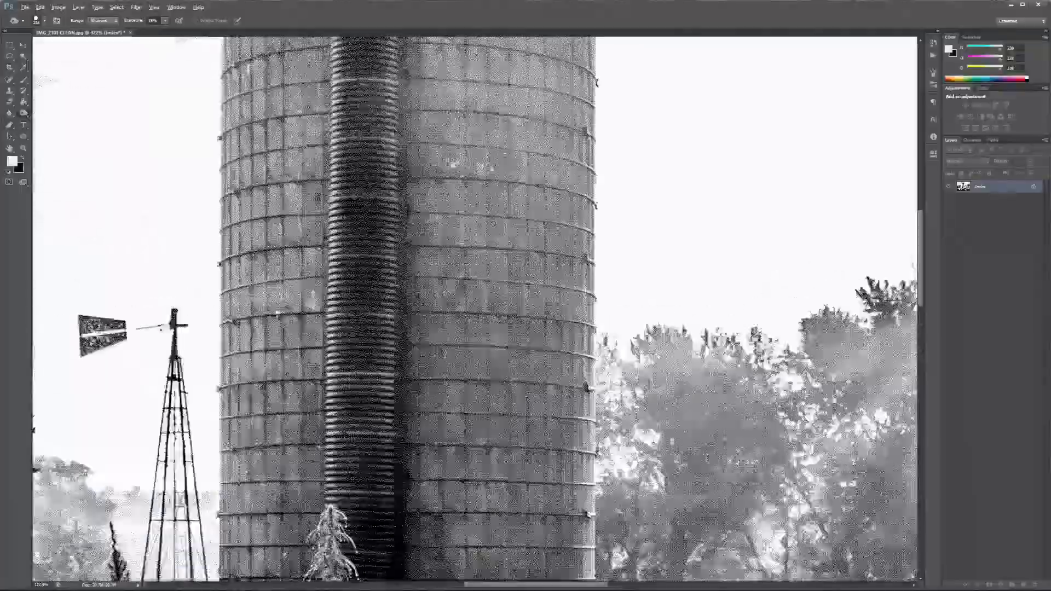
scroll(475, 306, down, 10)
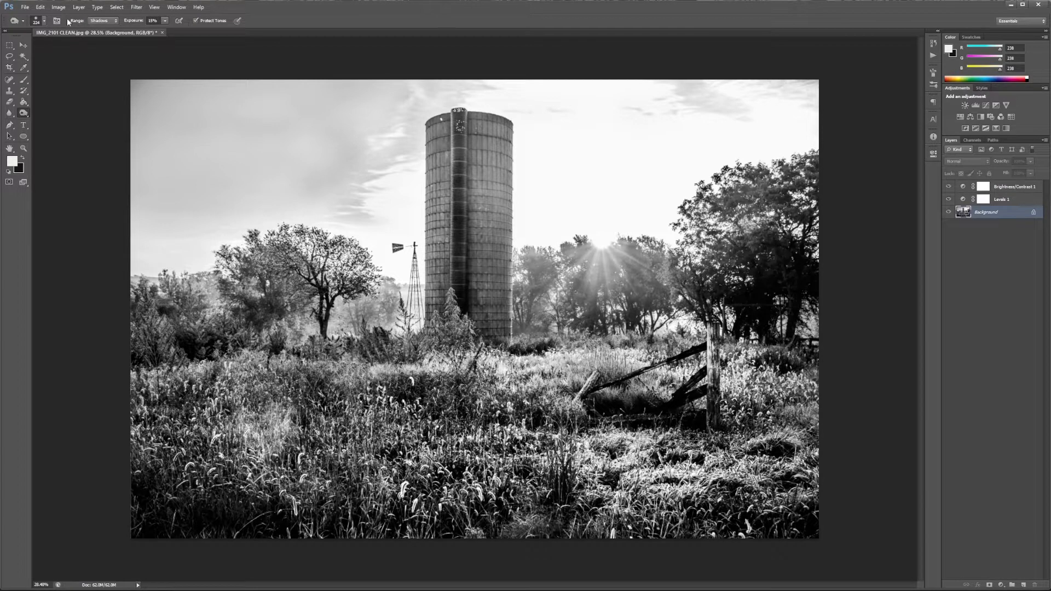
Save a copy of the layered photo as IMG_2101 CLEAN.png in the DONE folder, using None / Fast compression without interlacing.
click(25, 7)
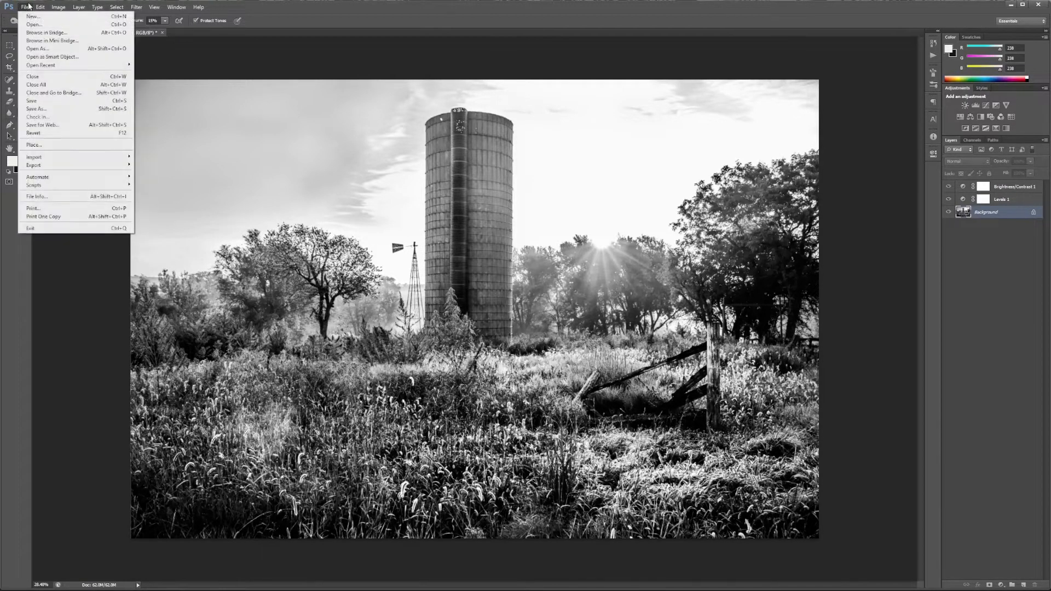
click(40, 109)
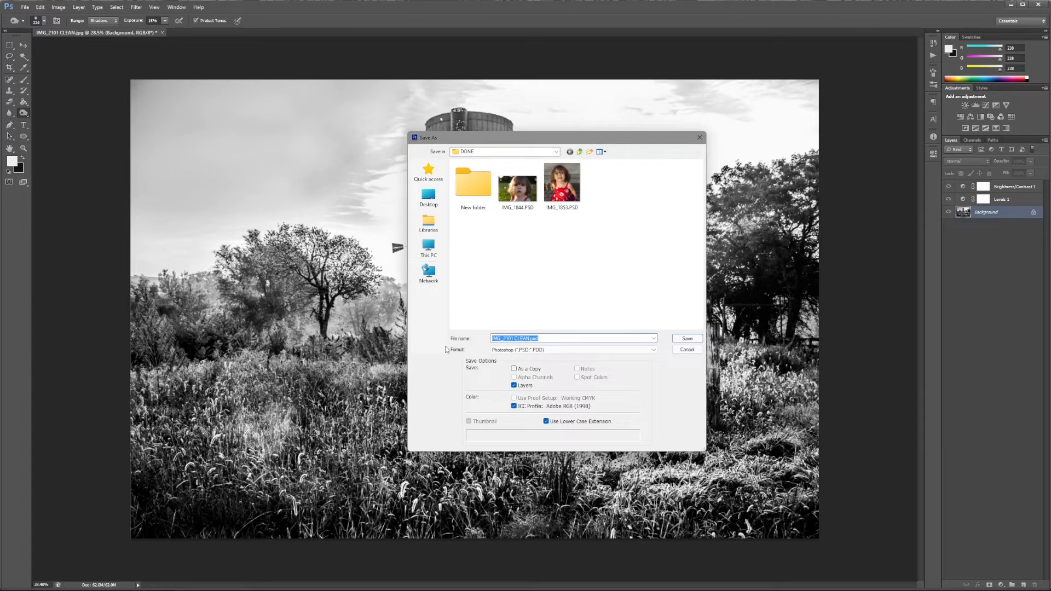
click(539, 353)
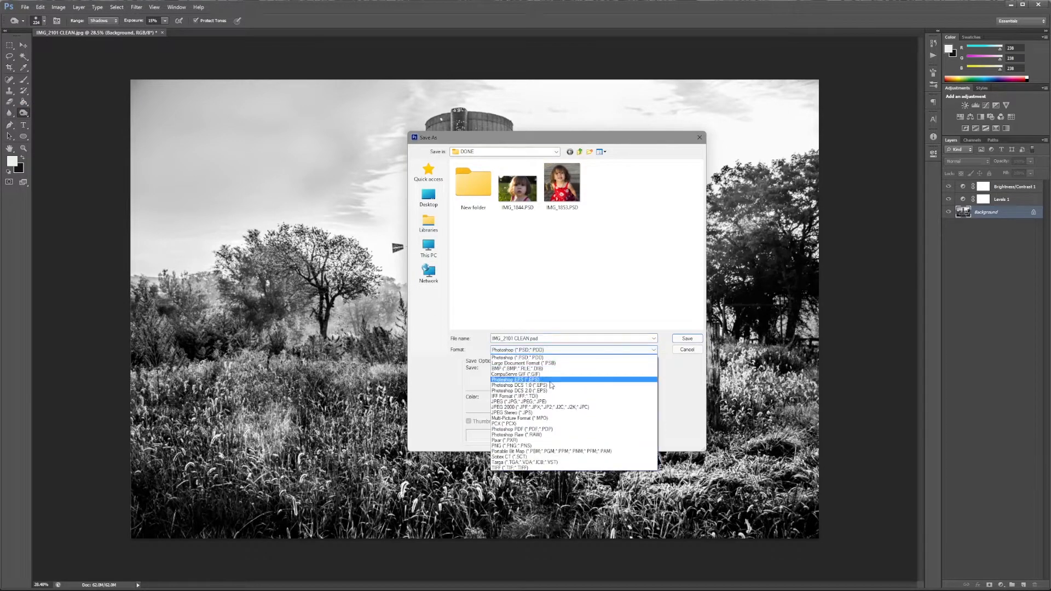
click(507, 446)
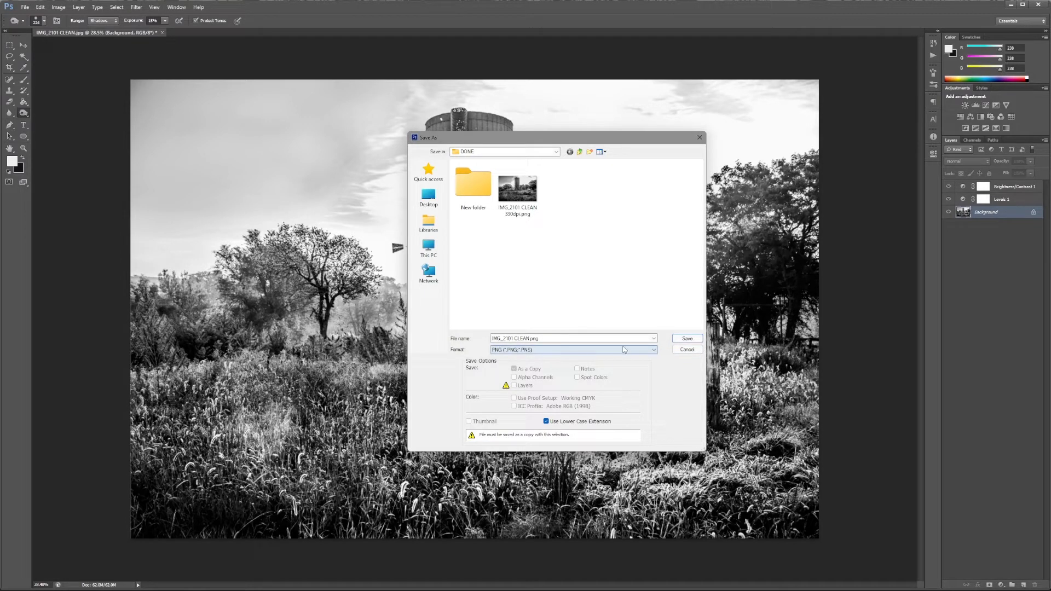
click(687, 339)
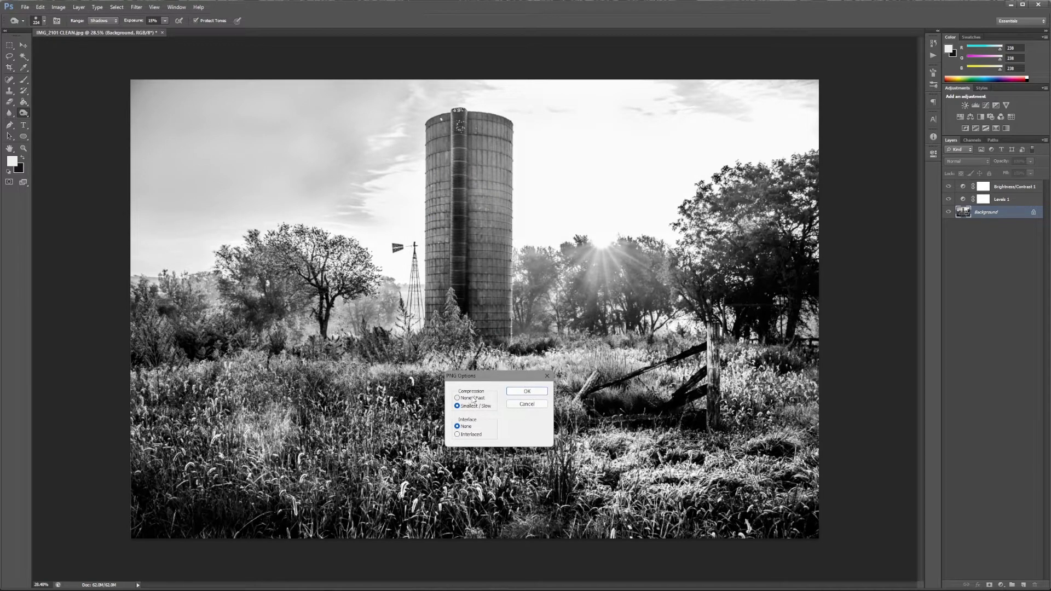
drag(491, 379, 497, 336)
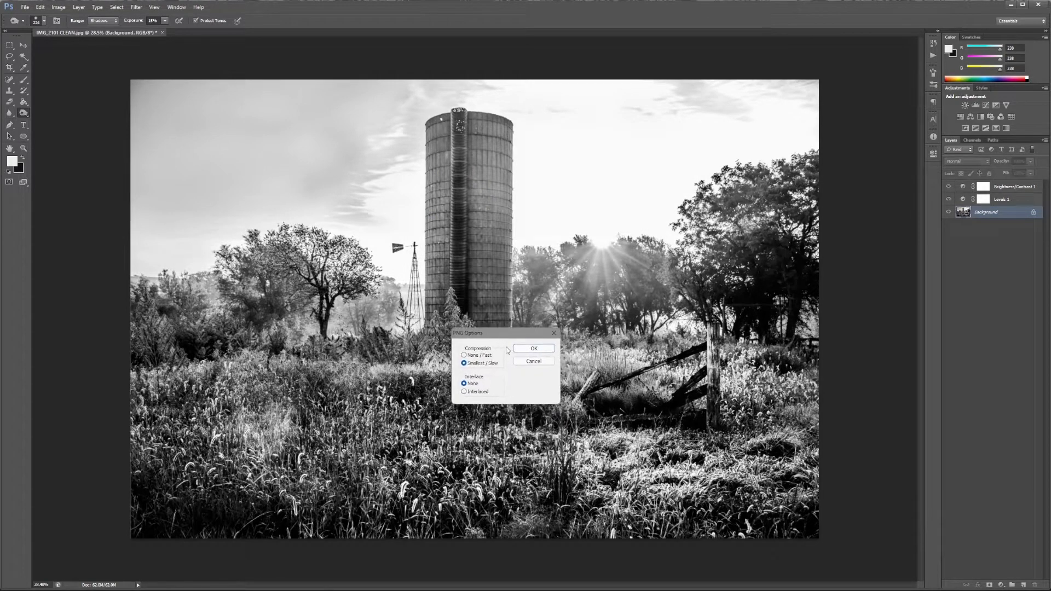
click(478, 355)
click(534, 348)
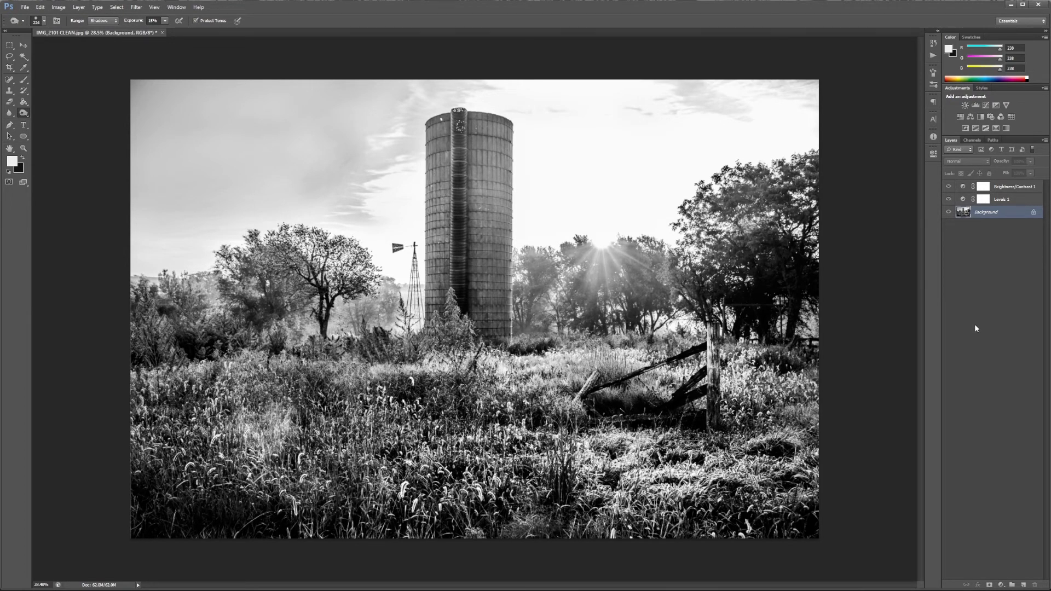
click(974, 242)
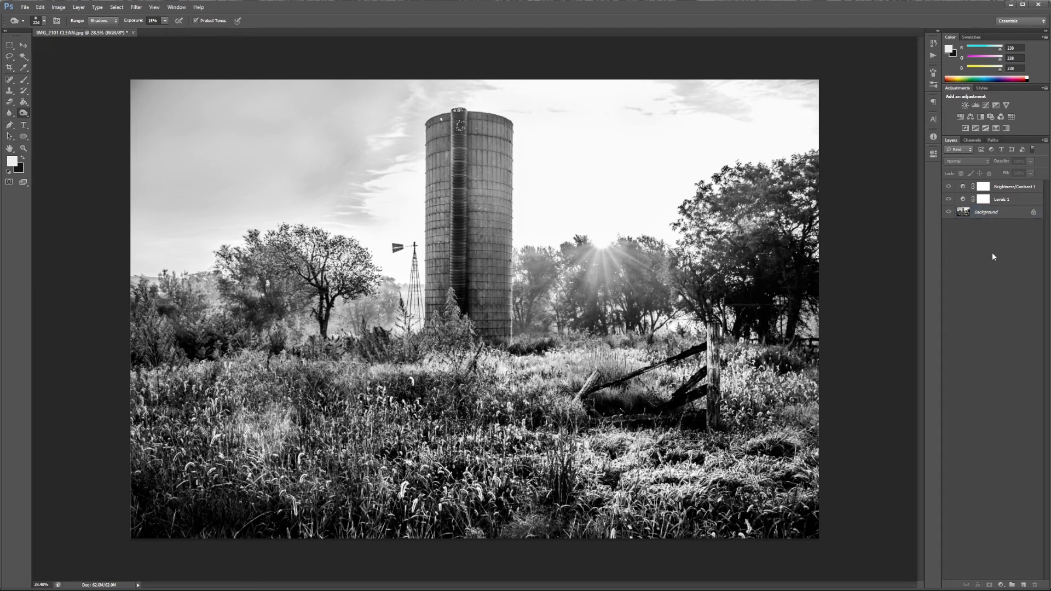
click(988, 214)
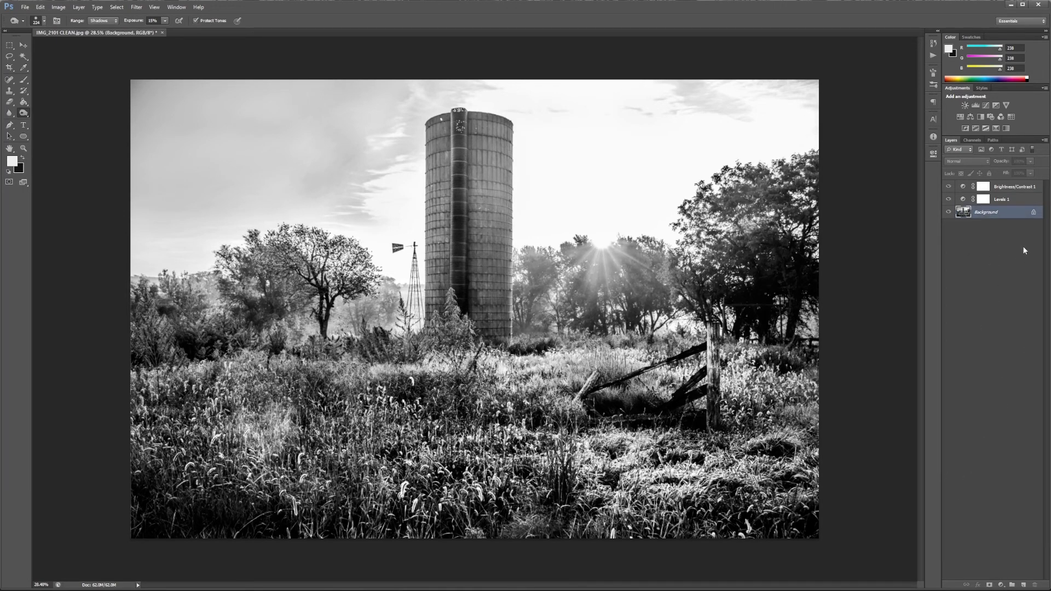